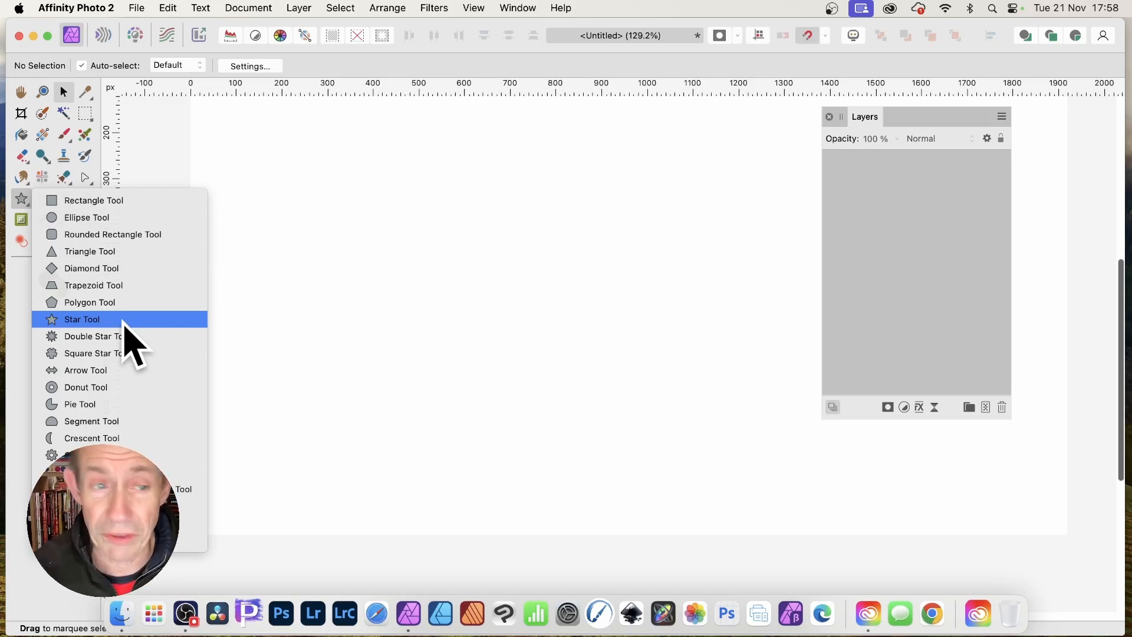
Draw a five-pointed star about 880 px wide on the canvas and create a linked duplicate of it
left_click(123, 324)
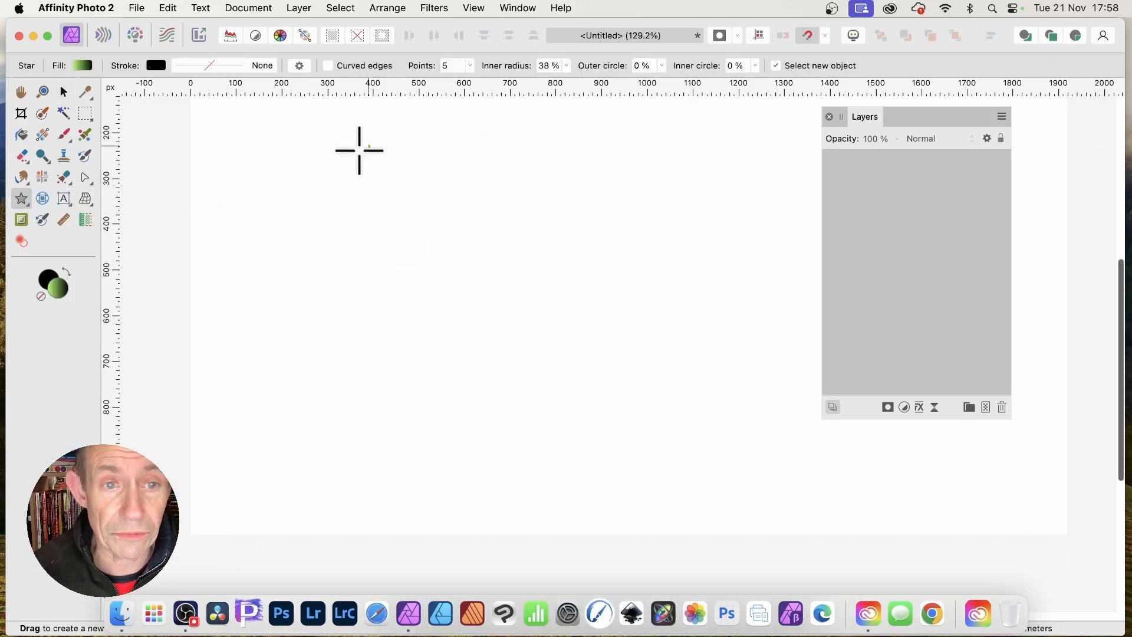
left_click_drag(299, 137, 702, 512)
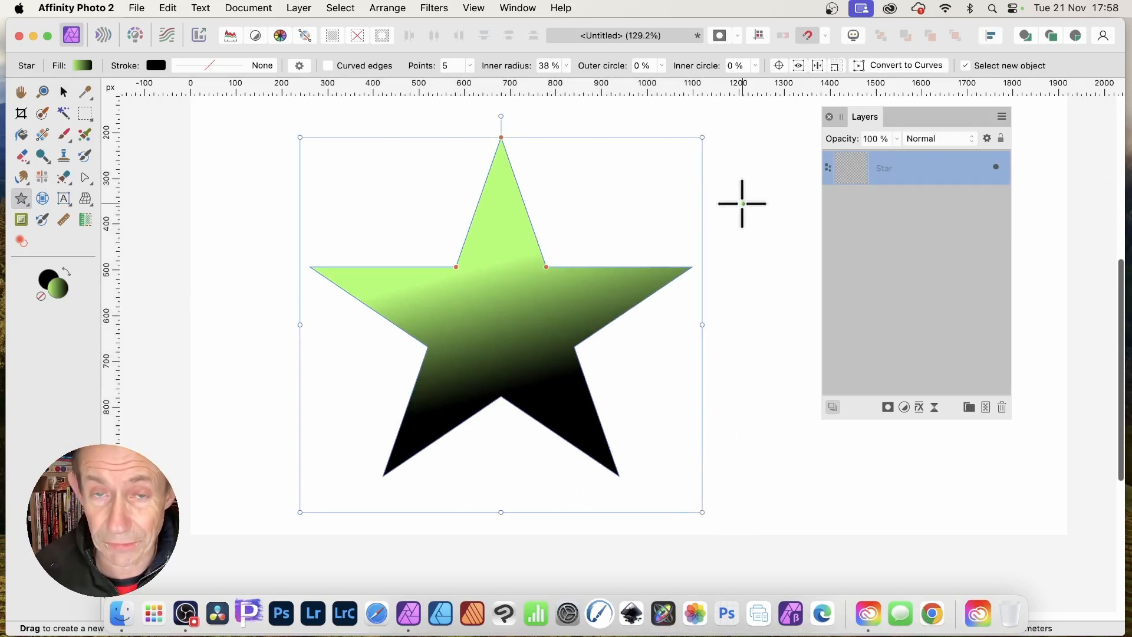
left_click(301, 7)
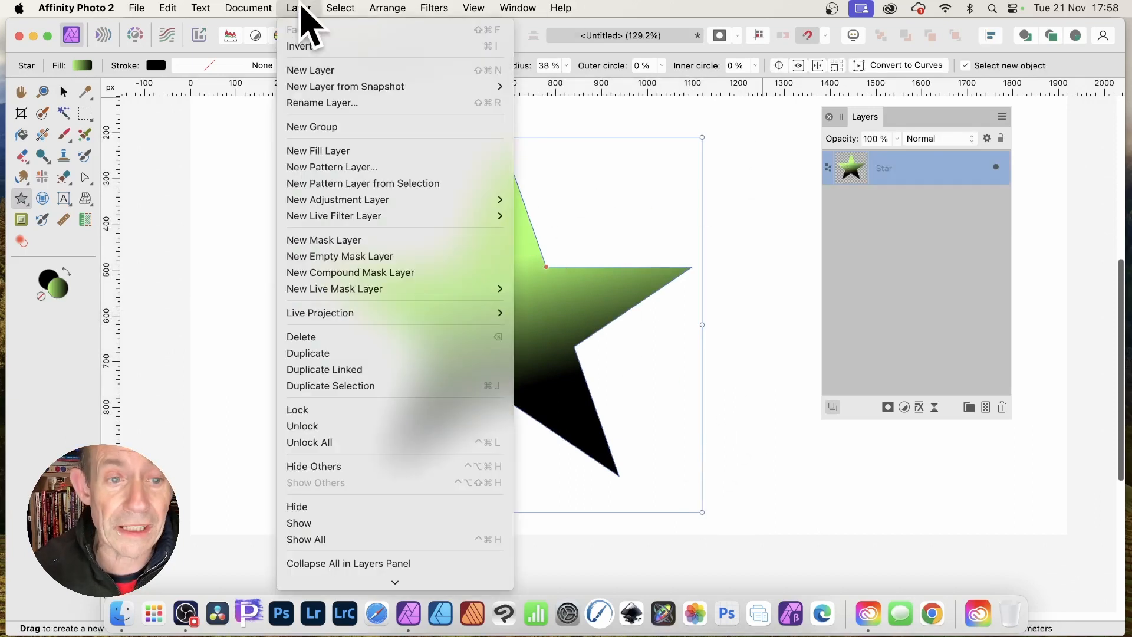
left_click(341, 370)
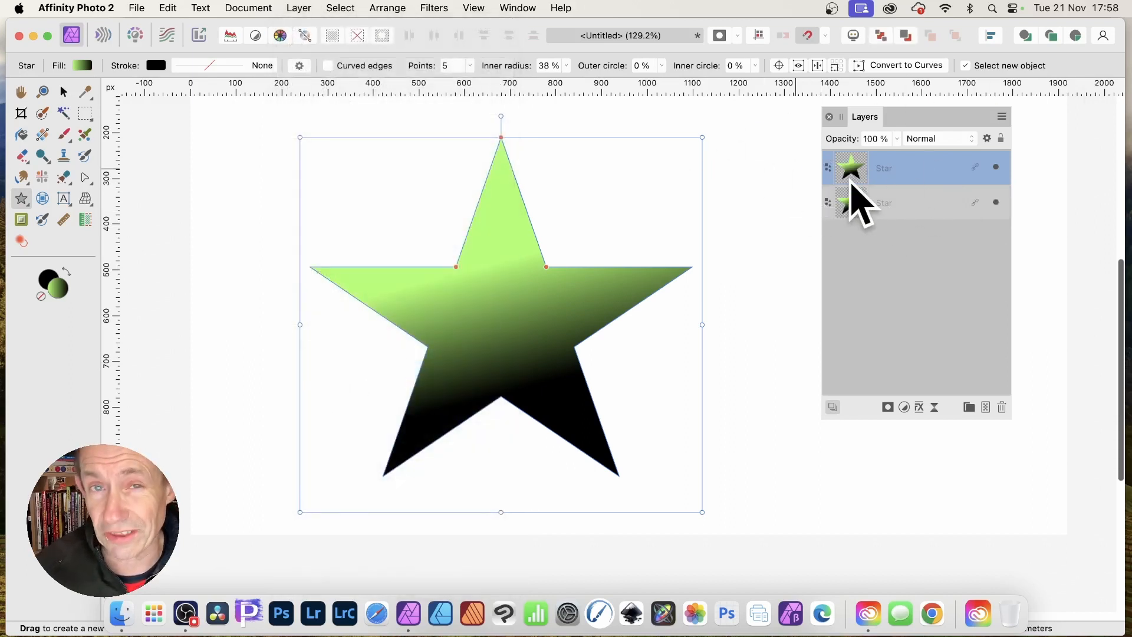
Nest the linked star copy inside the original star layer, expand that layer and duplicate the nested star
left_click_drag(849, 154, 883, 207)
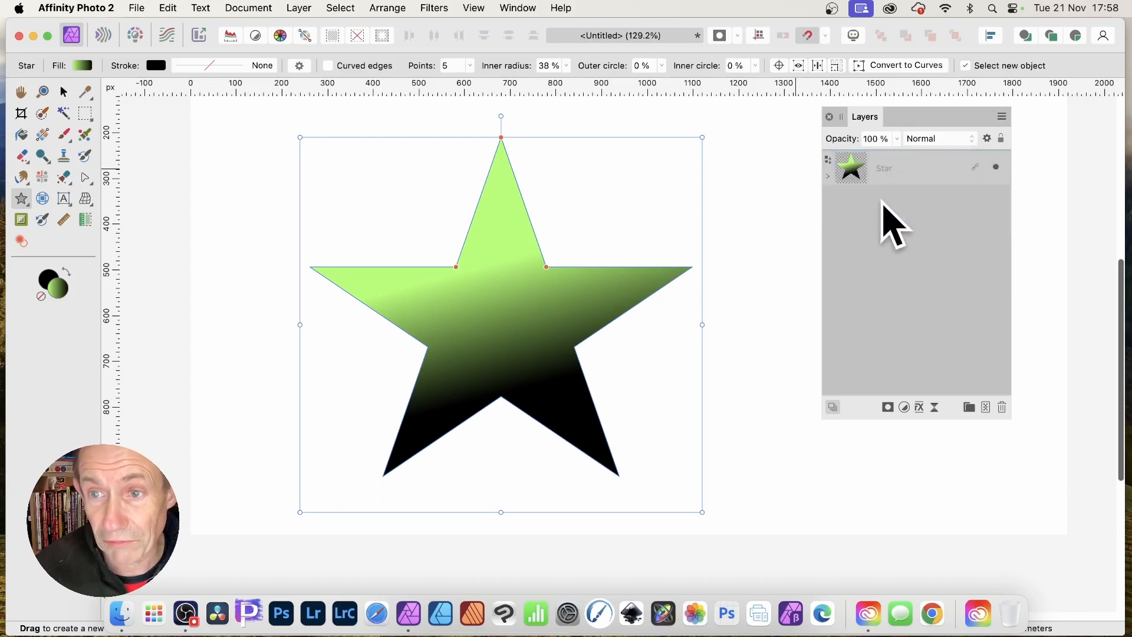
left_click(827, 175)
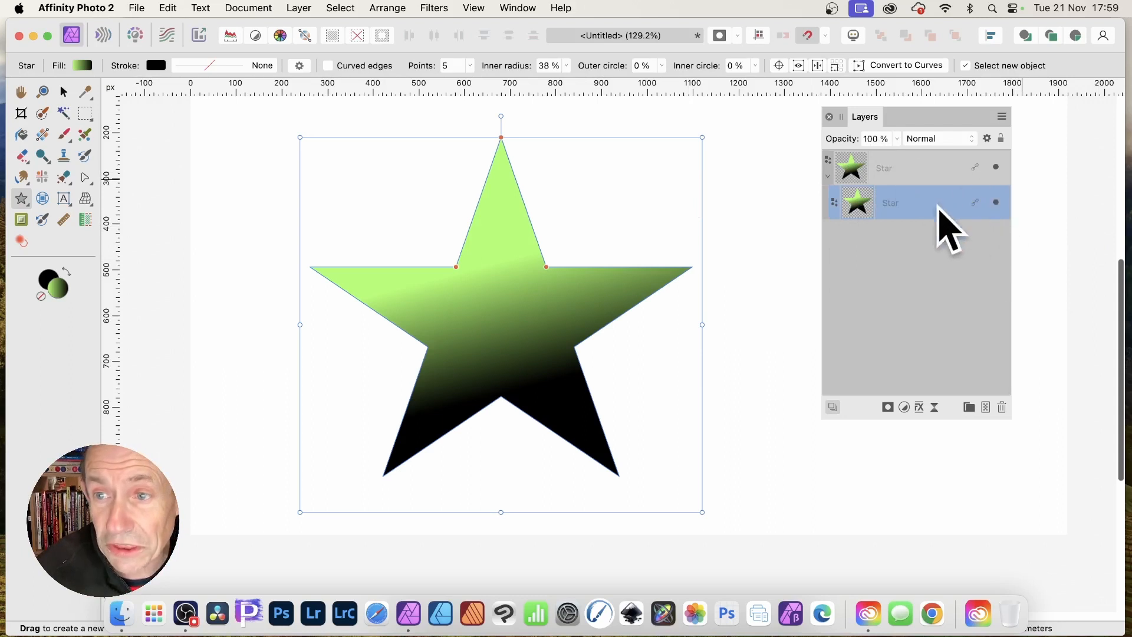
key("v")
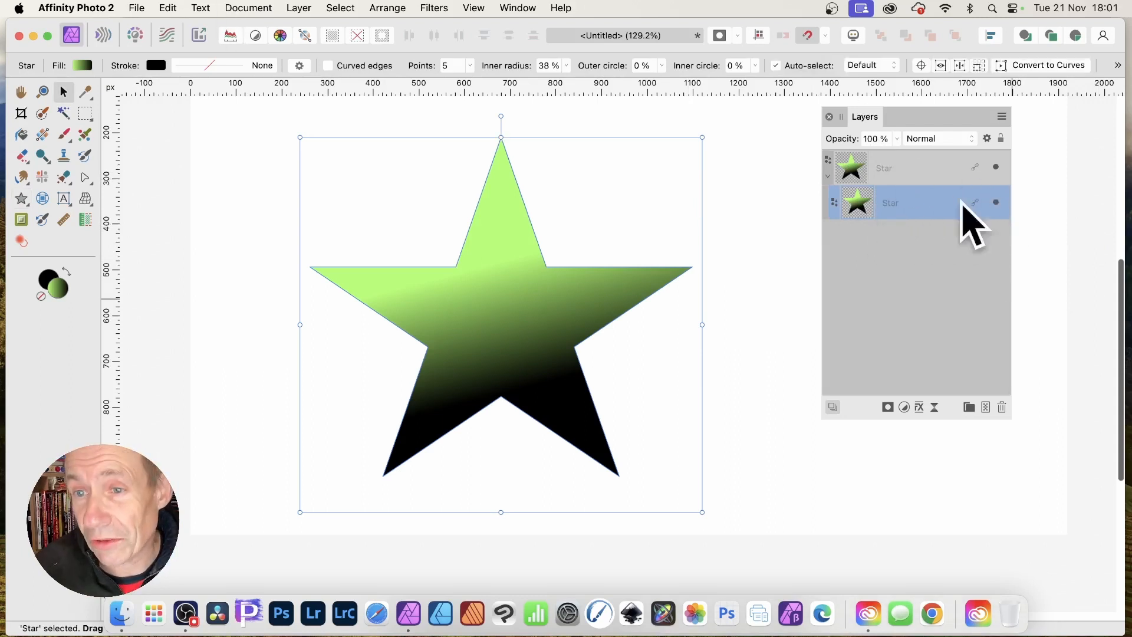
right_click(862, 204)
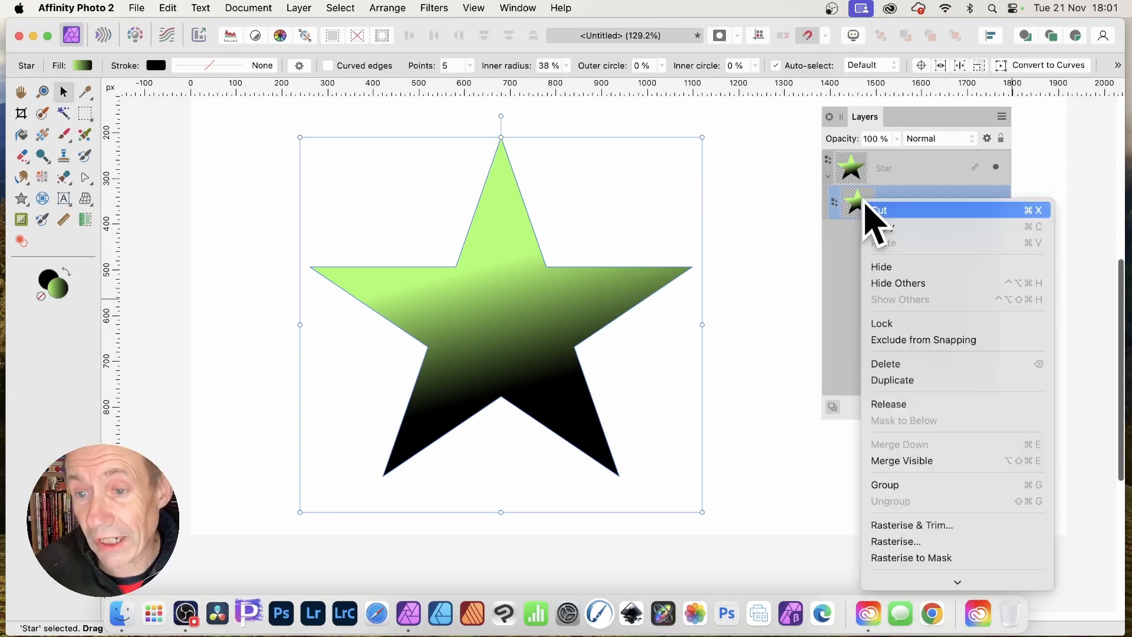
left_click(934, 384)
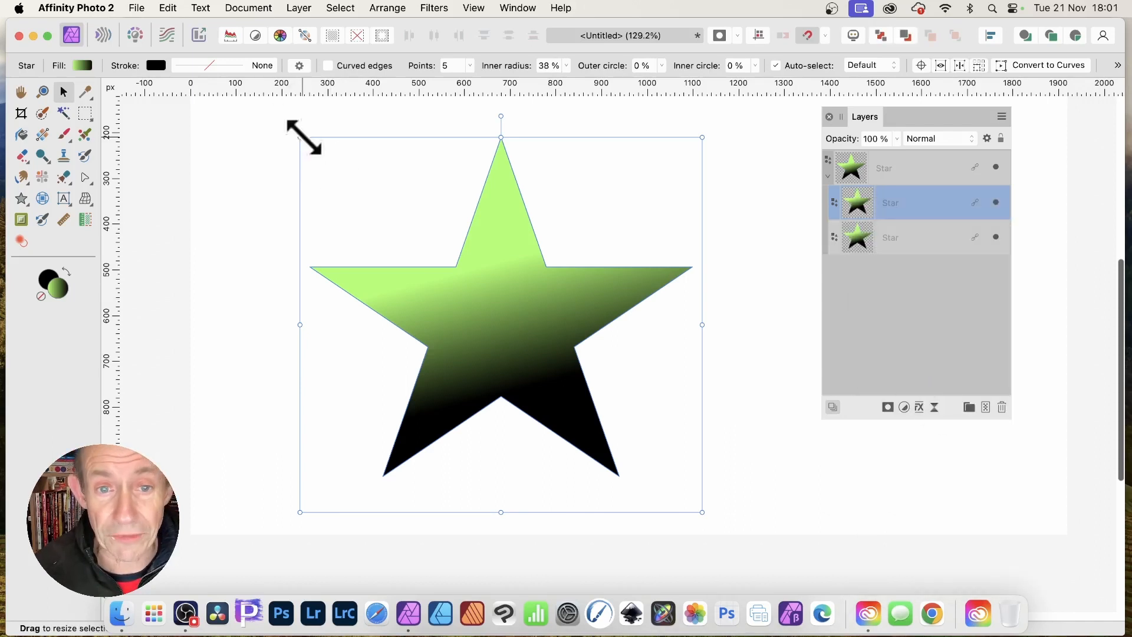
Shrink the upper nested star to about 750 px wide, keeping it roughly centred within the outer star
left_click_drag(302, 138, 318, 155)
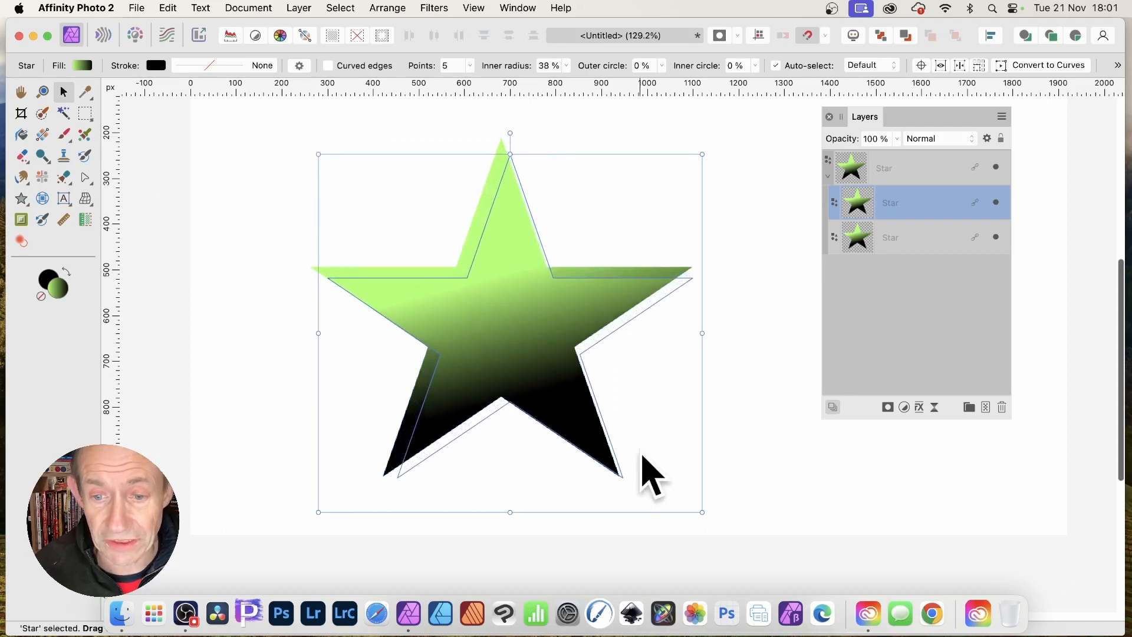
left_click_drag(703, 512, 675, 486)
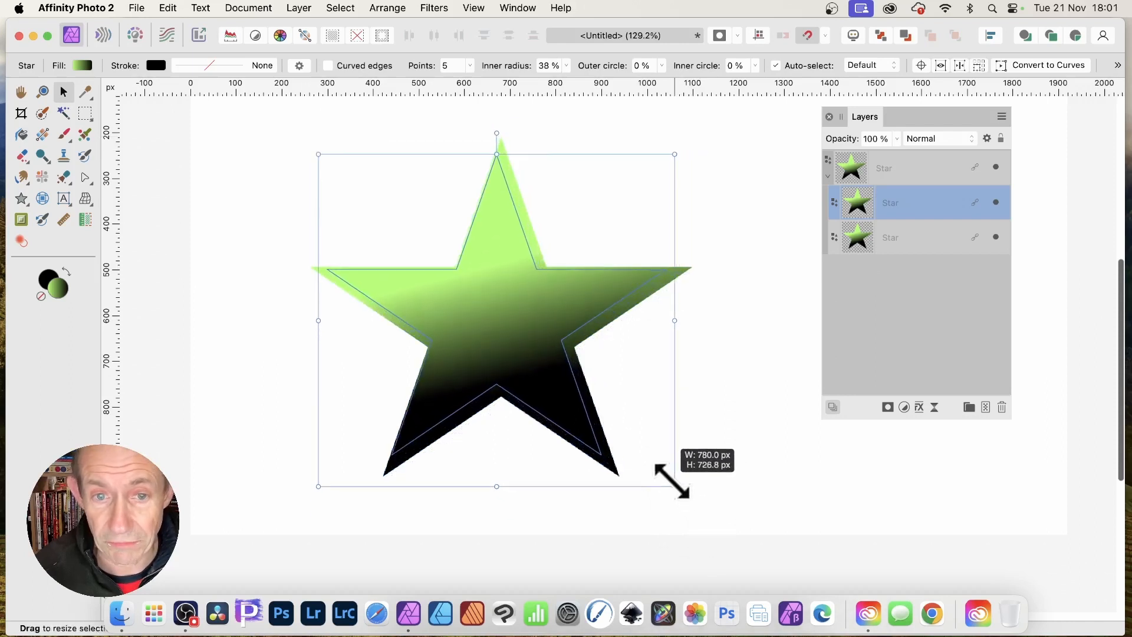
left_click_drag(317, 156, 329, 164)
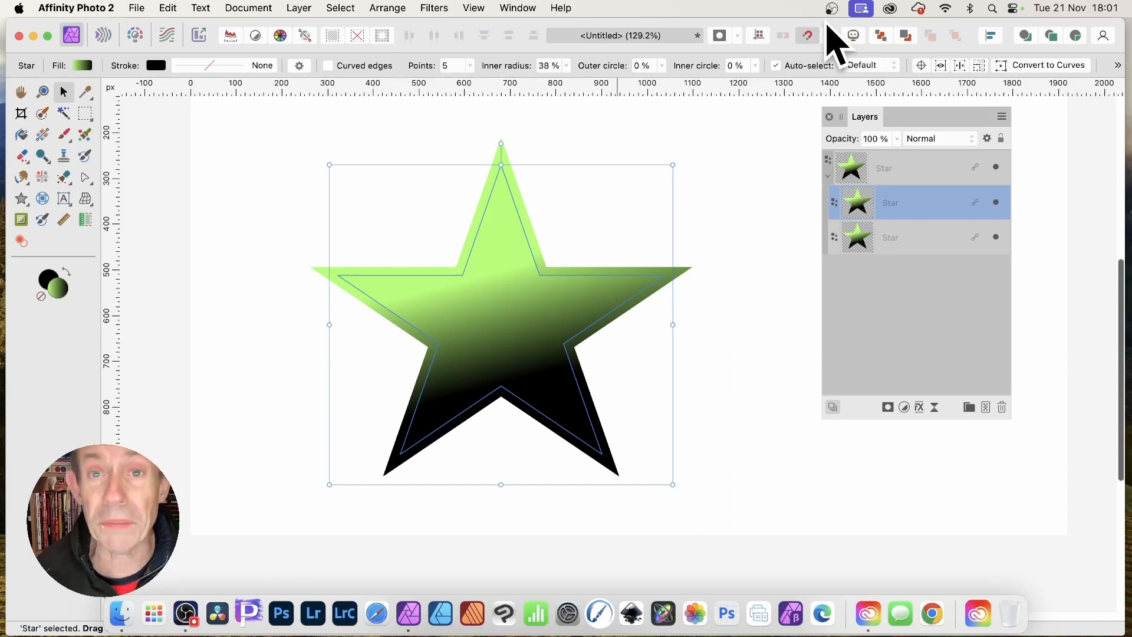
Repeat the duplicate-and-shrink on the nested star until the innermost copy is about 260 px wide
key("super+j")
key("super+j")
key("super+j")
key("super+j")
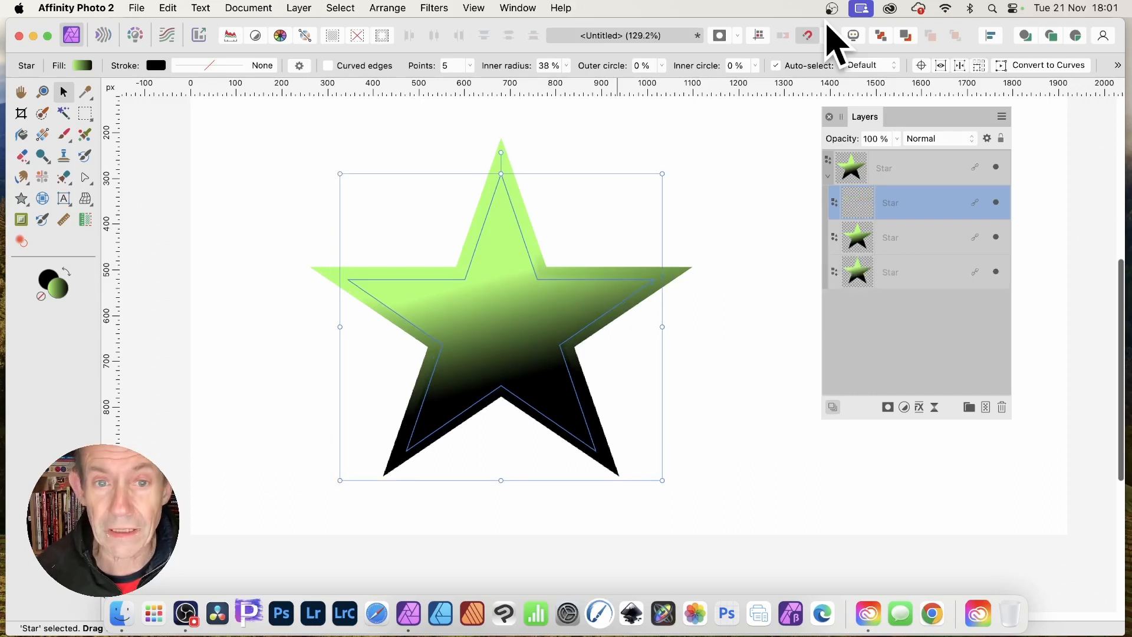
key("super+j")
key("super+j")
key("super+j")
key("super+j")
key("super+j")
key("super+j")
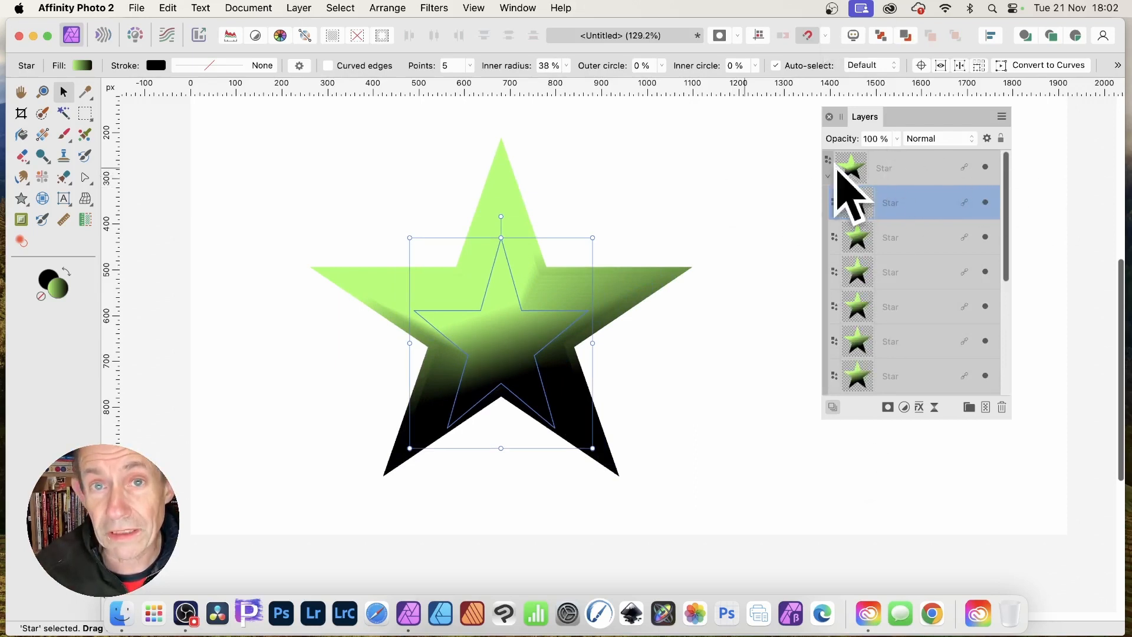
key("super+j")
key("super+j")
key("super+j")
key("super+j")
key("super+j")
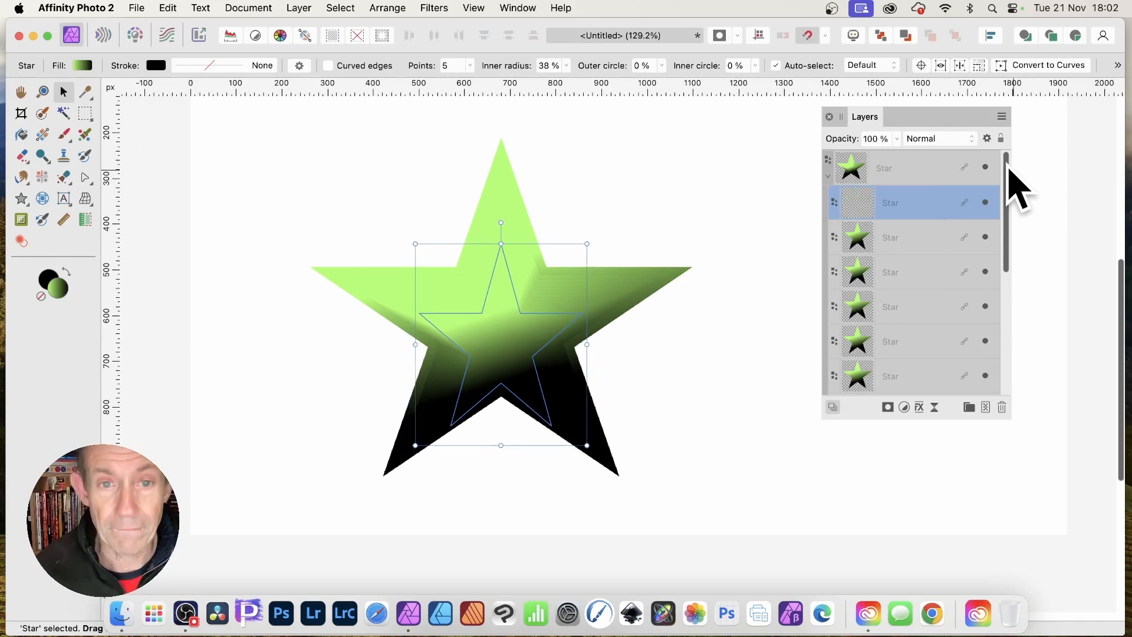
key("super+j")
key("super+j")
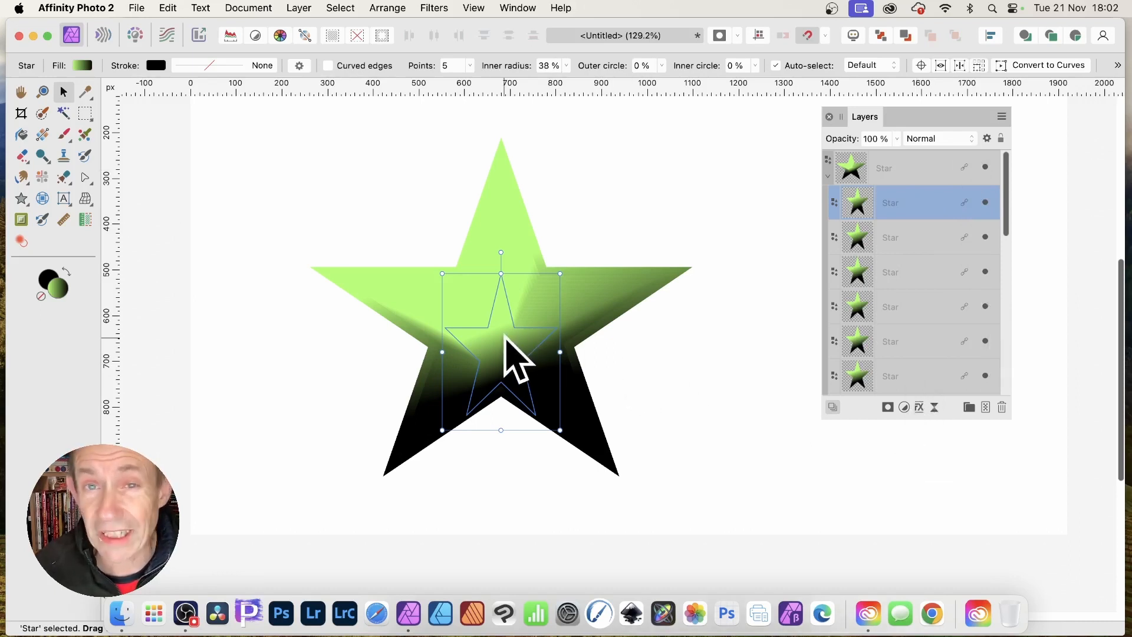
Apply a 3D effect with 1.9 px radius and an Outer Shadow with 6.8 px radius, 9.2 px offset and 51% intensity
left_click(920, 407)
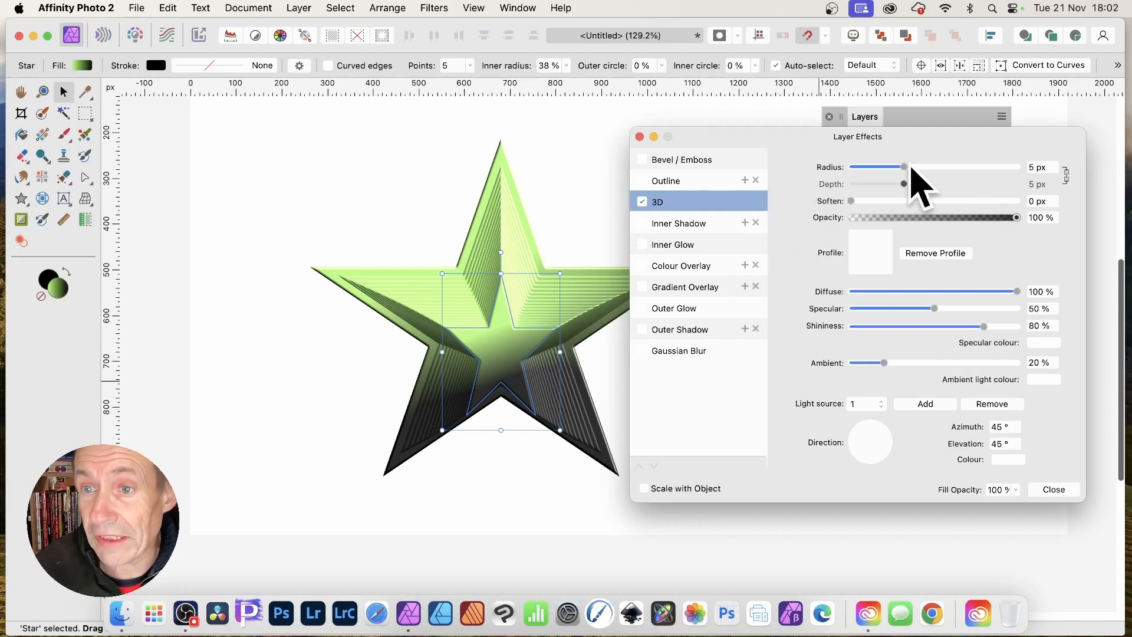
mouse_move(907, 168)
left_mouse_down()
mouse_move(933, 168)
mouse_move(893, 167)
left_mouse_up()
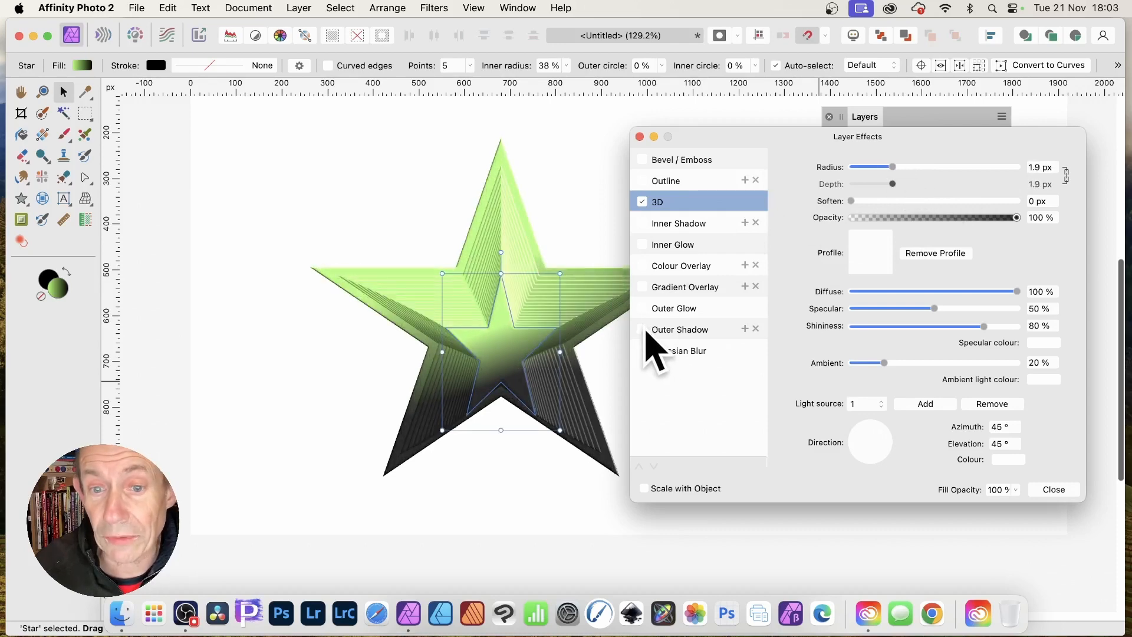
left_click(673, 329)
left_click_drag(873, 202, 937, 236)
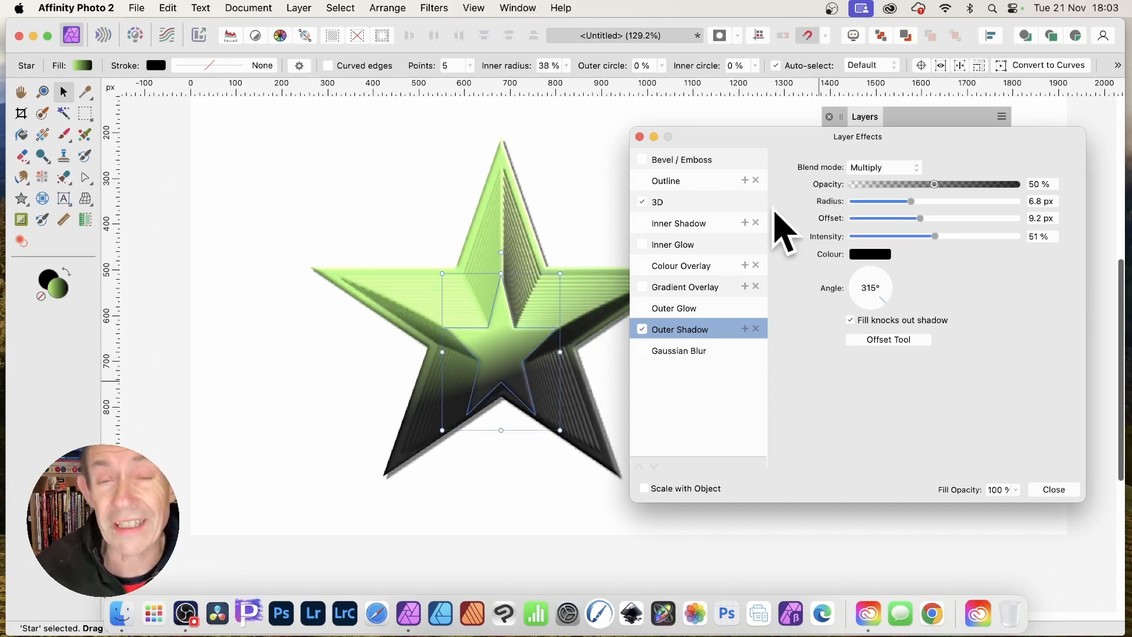
left_click(1054, 489)
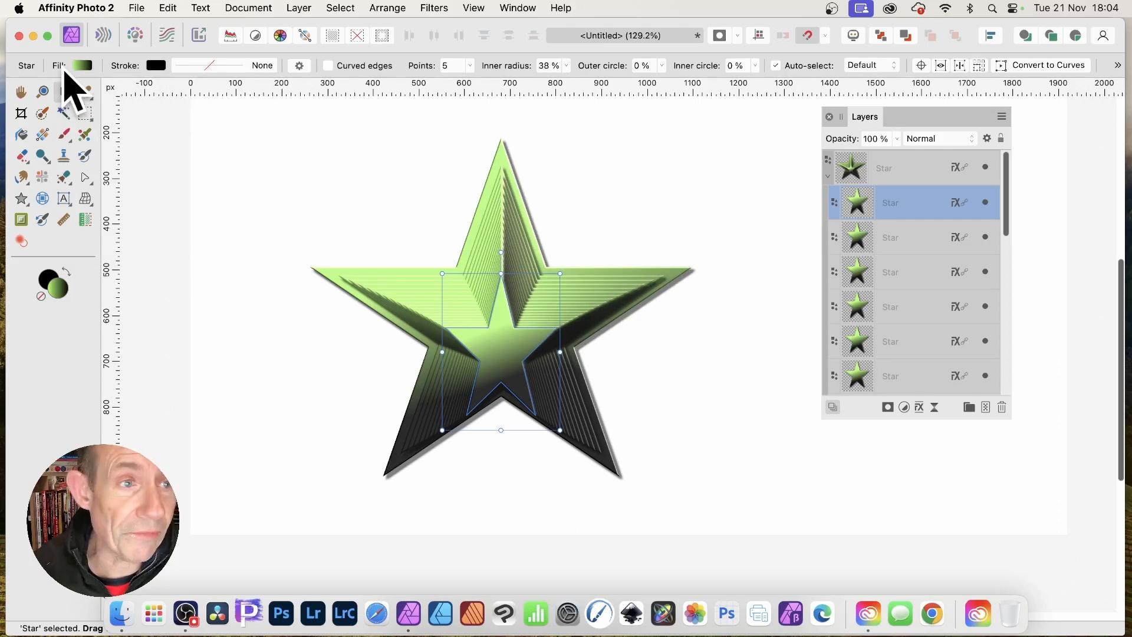
Add a stop at 37% to the stars' fill gradient and colour it blue with RGB 0, 61, 233
left_click(83, 65)
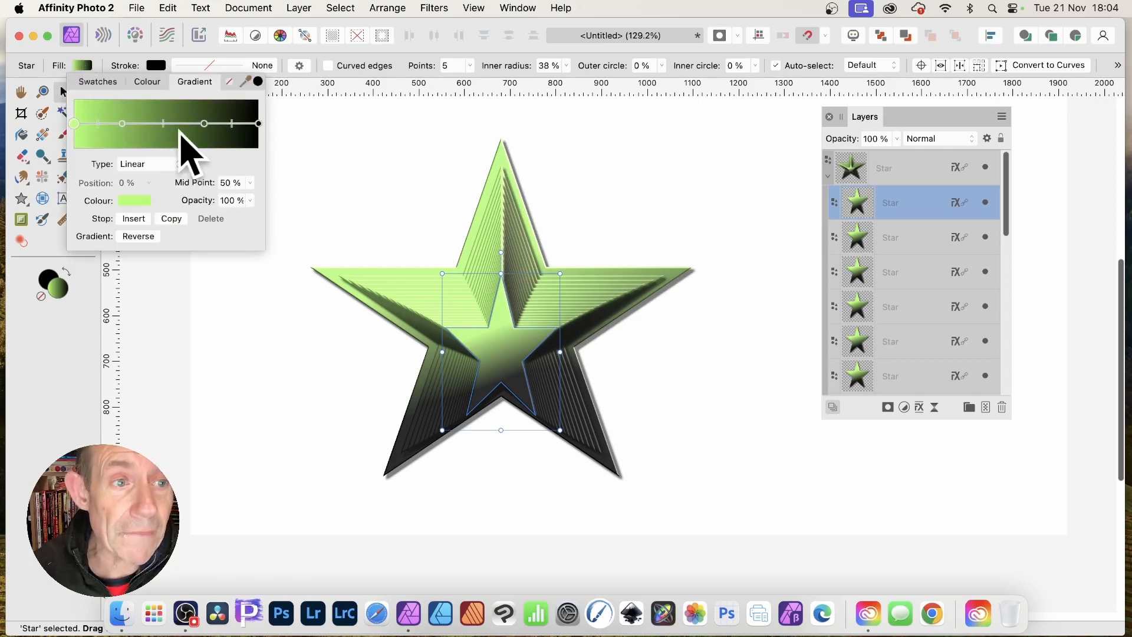
left_click(143, 124)
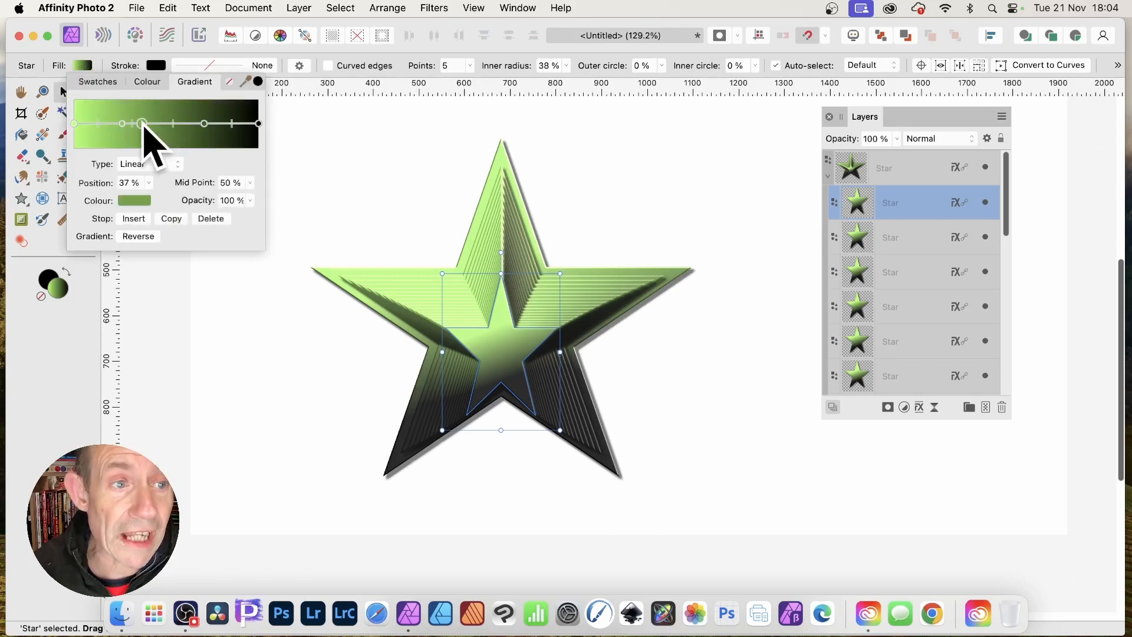
left_click(140, 200)
left_click(215, 361)
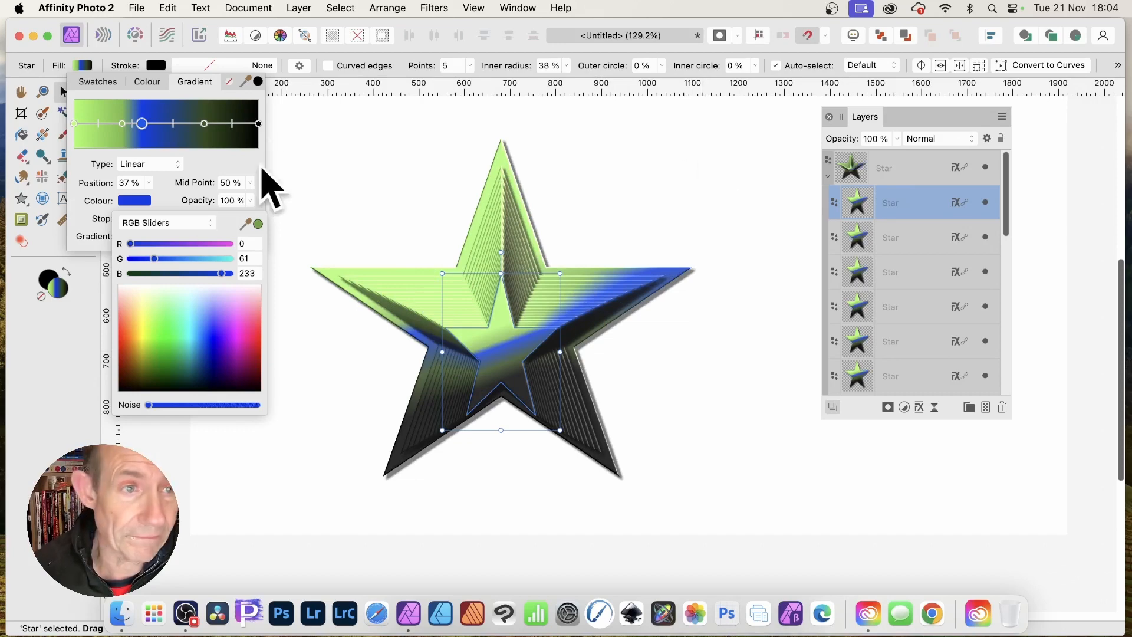
Open the Gradients swatches, try a black-and-white striped gradient and fill the linked stars with the rainbow gradient
left_click(534, 8)
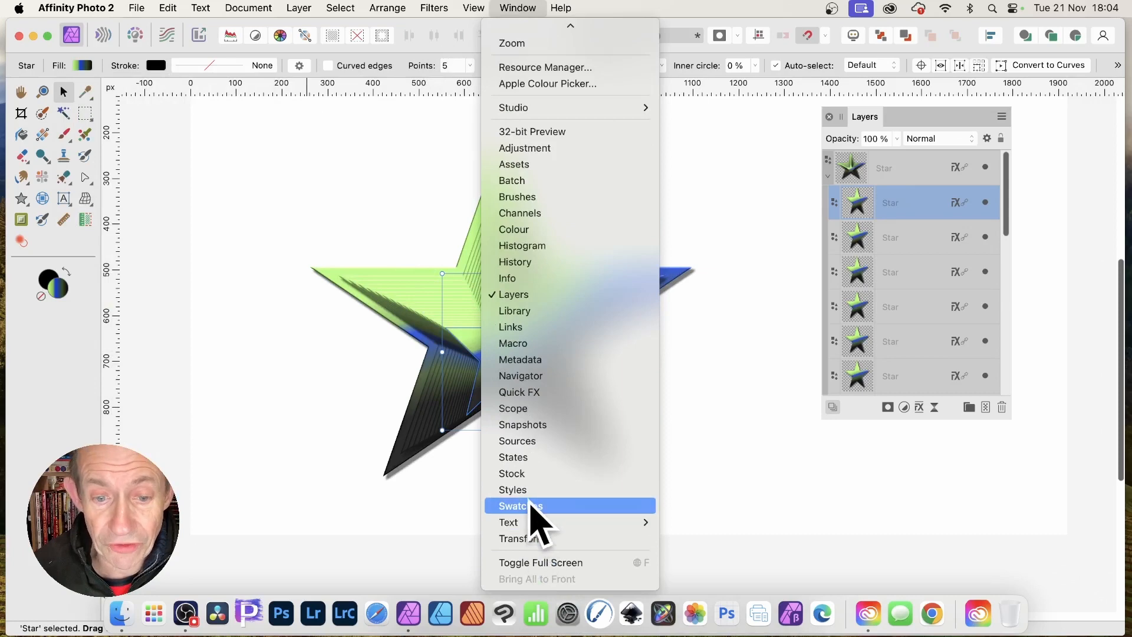
left_click(528, 506)
left_click(956, 450)
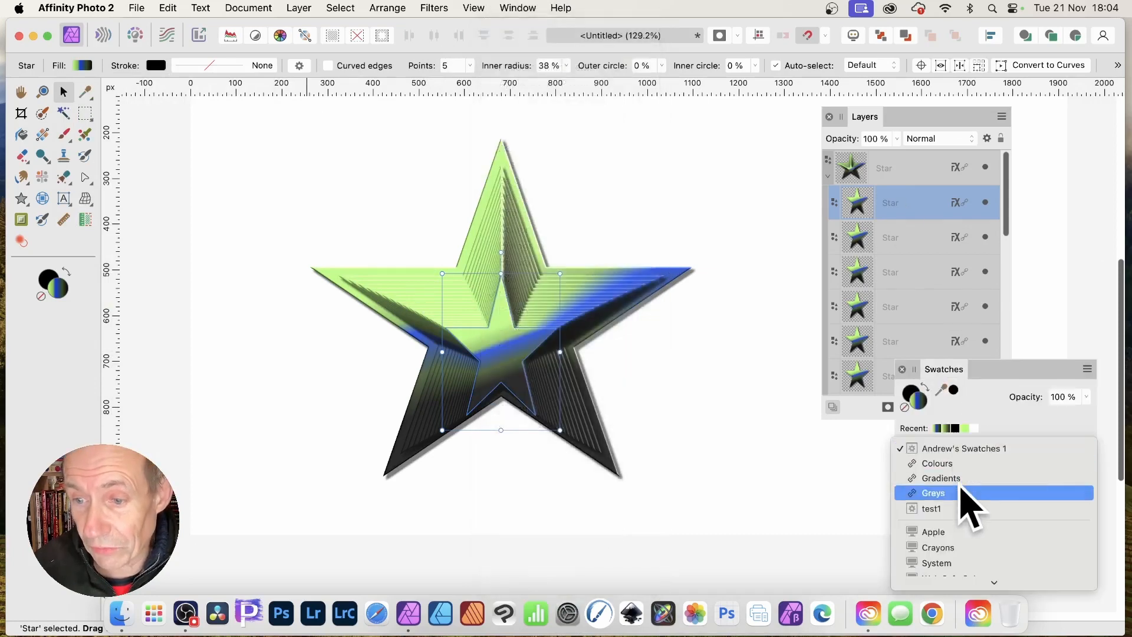
left_click(957, 475)
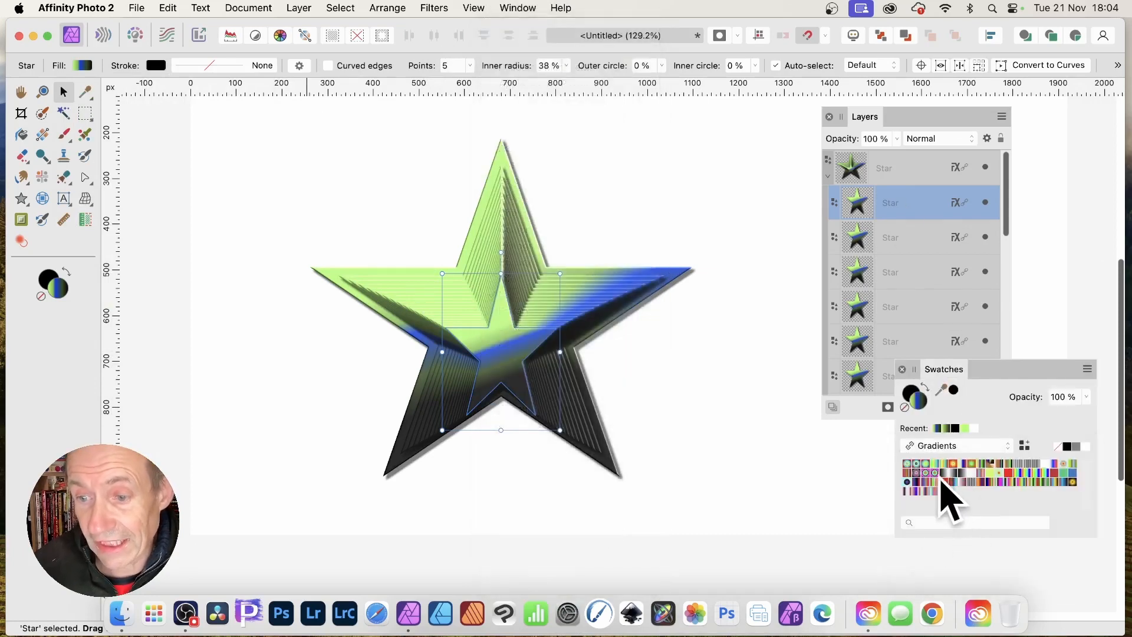
left_click(973, 490)
left_click(975, 490)
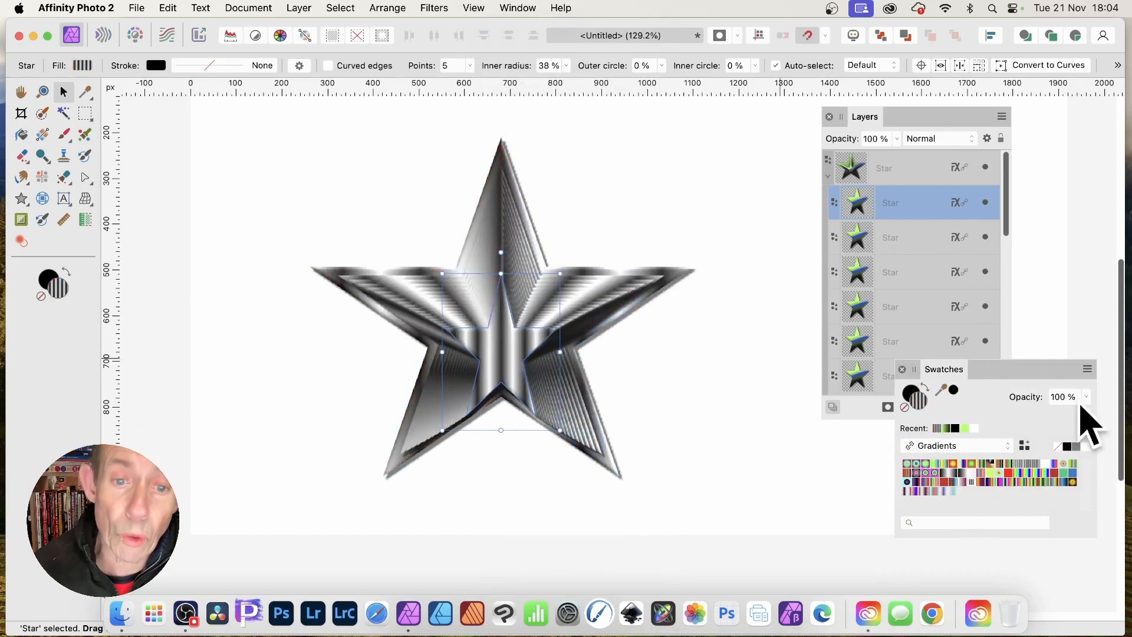
left_click(1036, 492)
left_click(1032, 479)
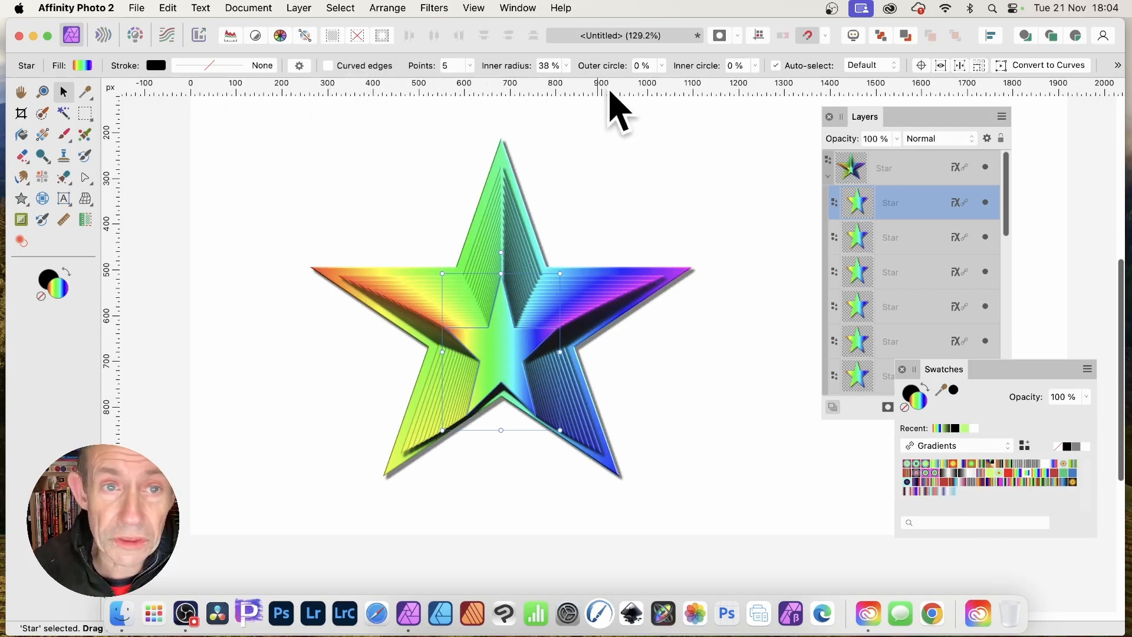
Set the linked stars to 9 points, 79% inner radius, 65% outer circle and 51% inner circle, and deselect them
left_click(470, 65)
mouse_move(475, 83)
left_mouse_down()
mouse_move(496, 84)
mouse_move(483, 83)
left_mouse_up()
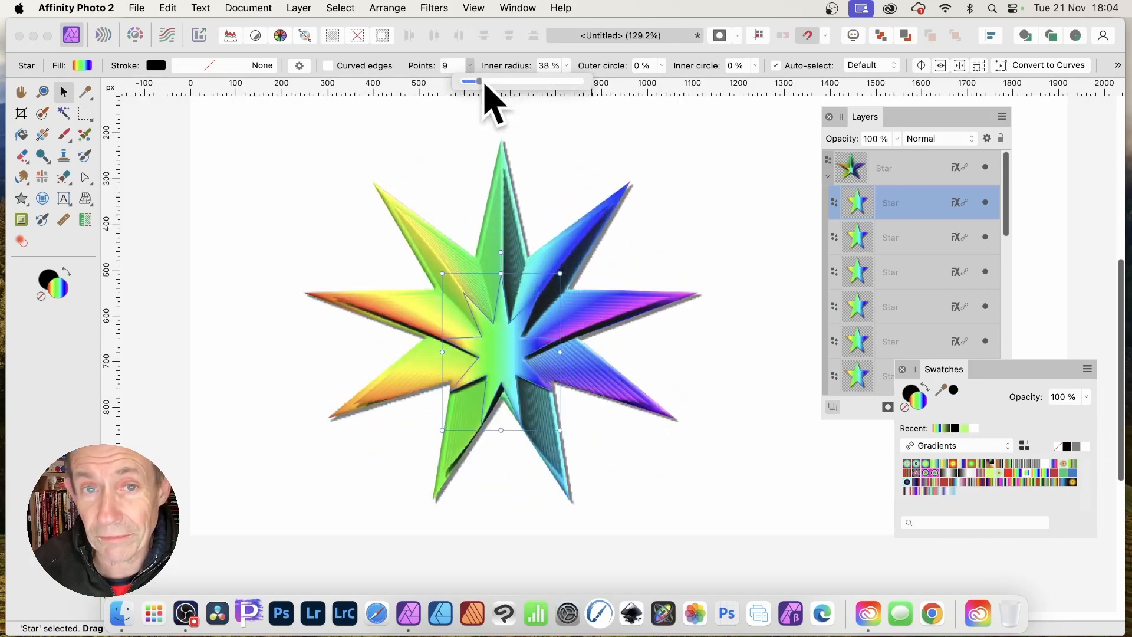
left_click(566, 66)
left_click_drag(568, 83, 798, 88)
left_click(661, 66)
left_click(755, 65)
left_click(373, 128)
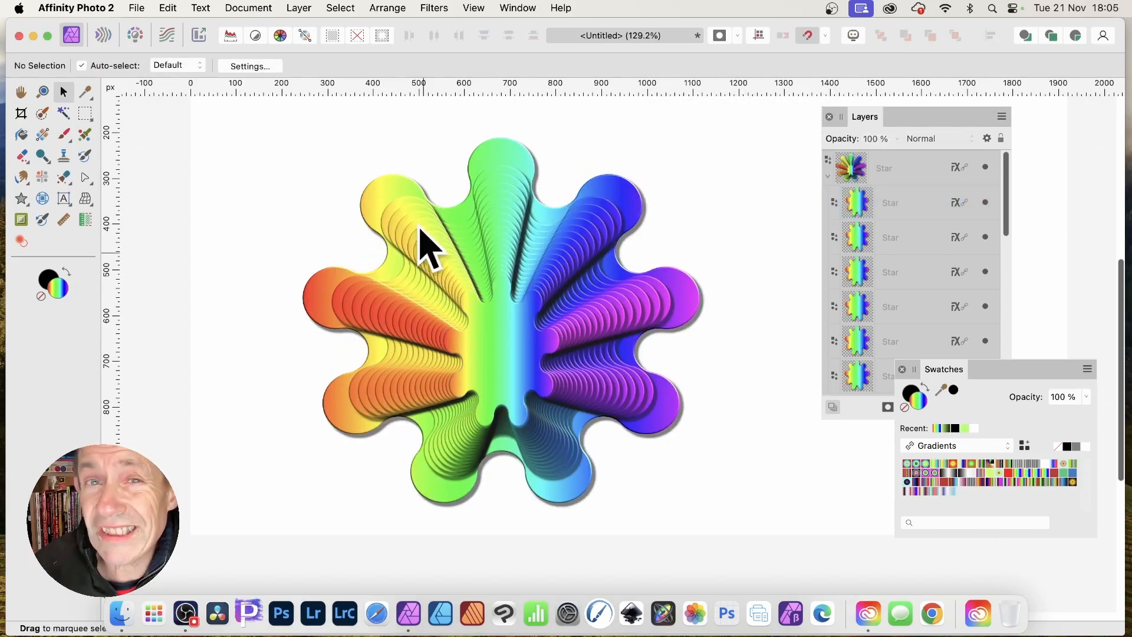
Rotate several of the innermost nested stars individually by slightly different angles to twist the centre of the design
left_click(502, 318)
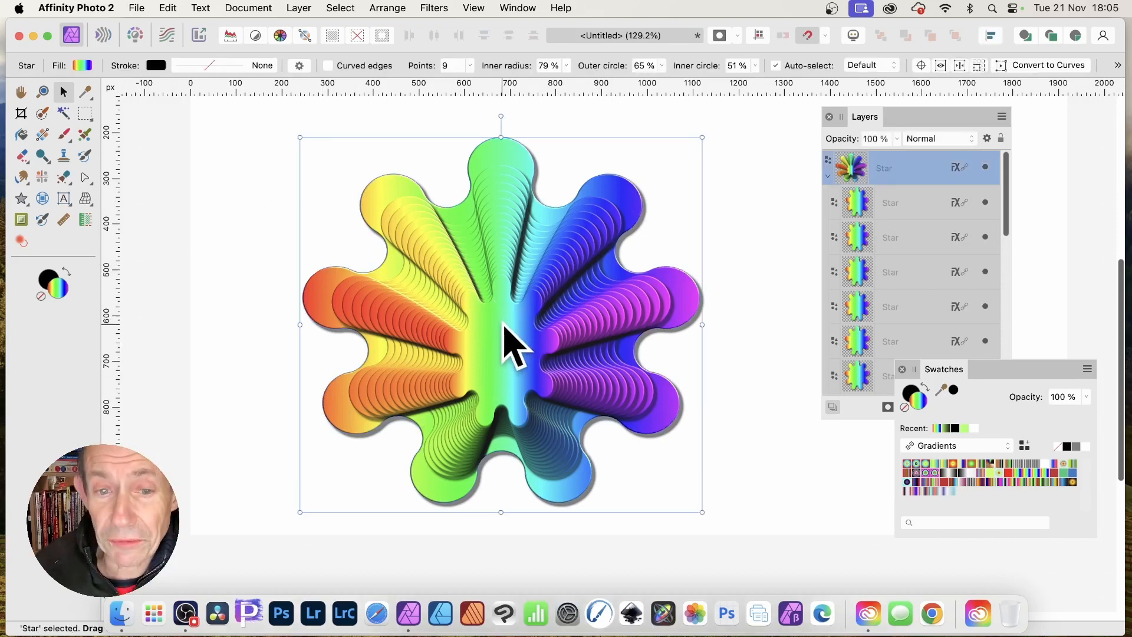
left_click(892, 214)
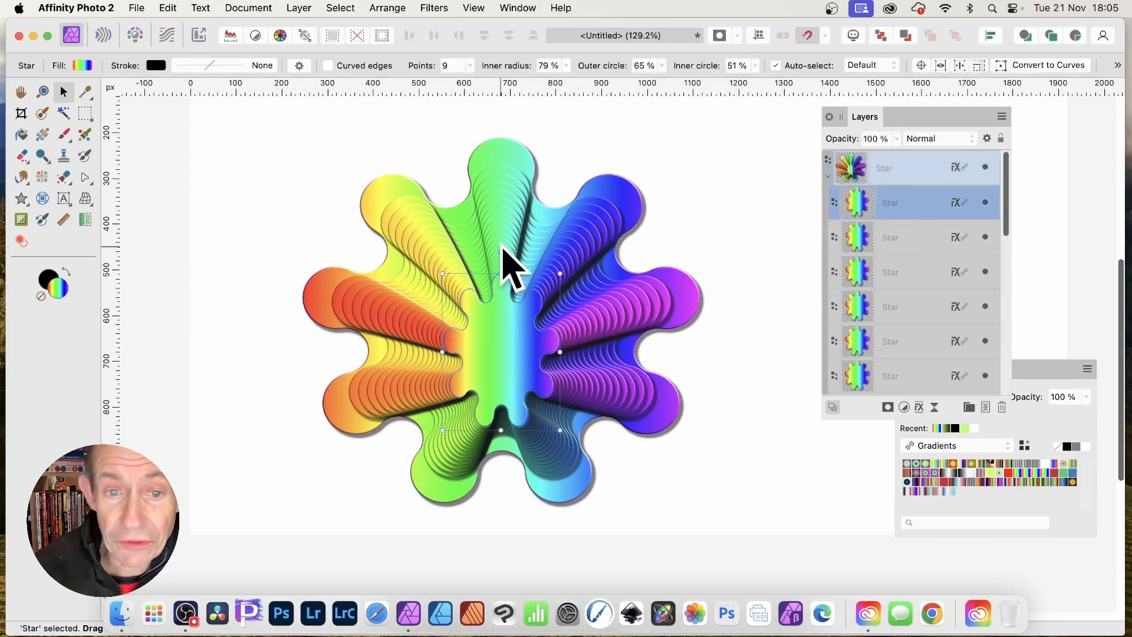
left_click(862, 306)
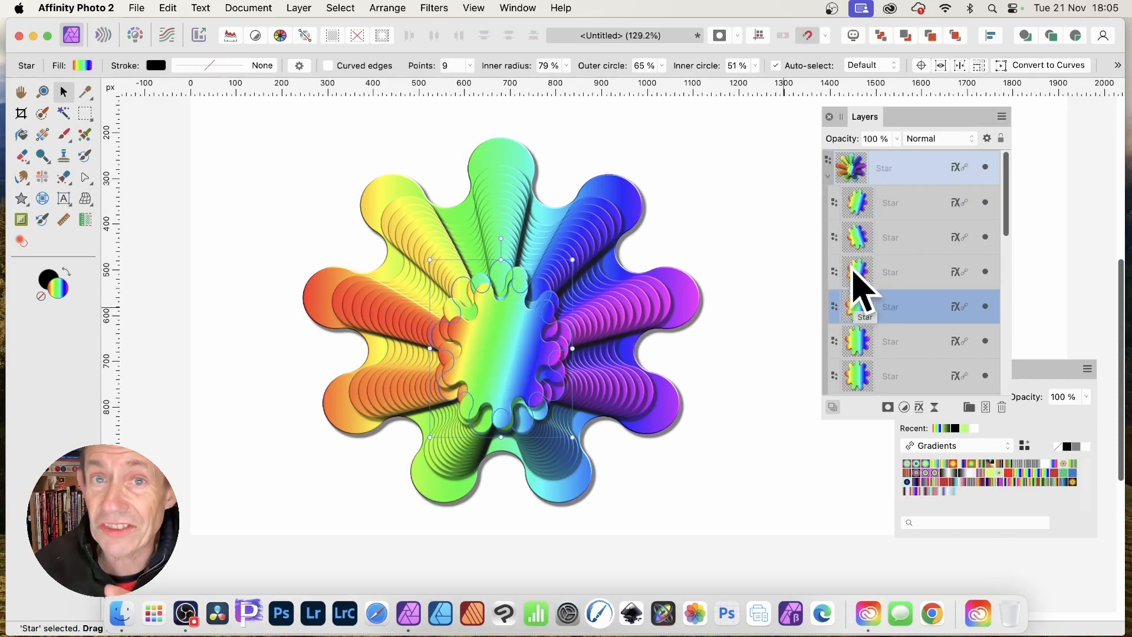
left_click_drag(577, 255, 564, 245)
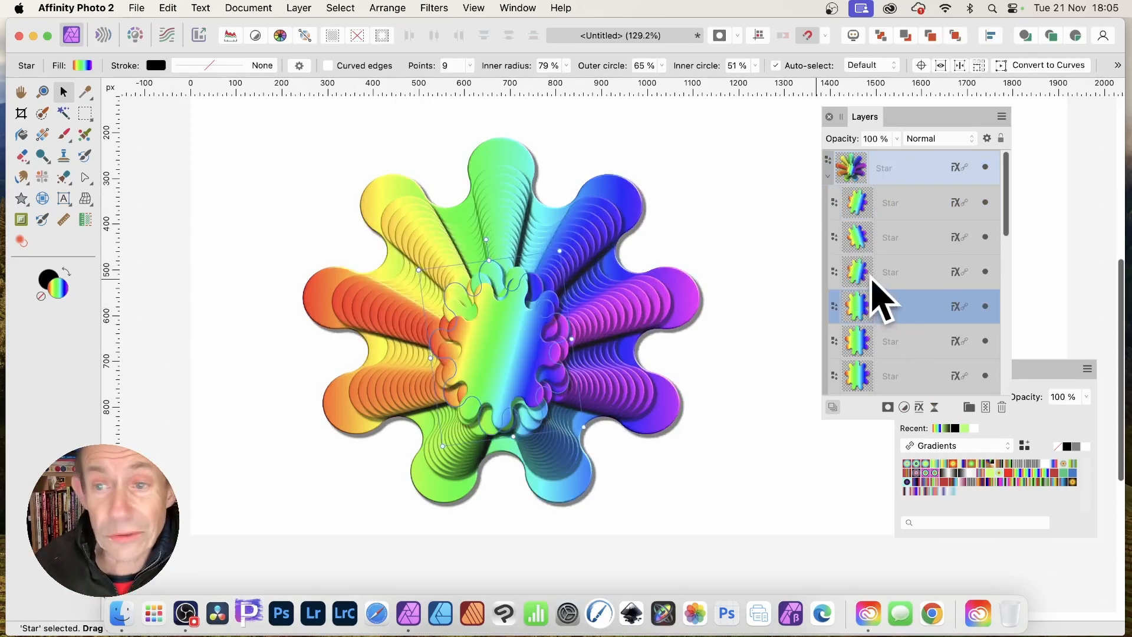
Reduce the number of points on the linked stars to 6
left_click(470, 65)
left_click_drag(477, 81, 465, 101)
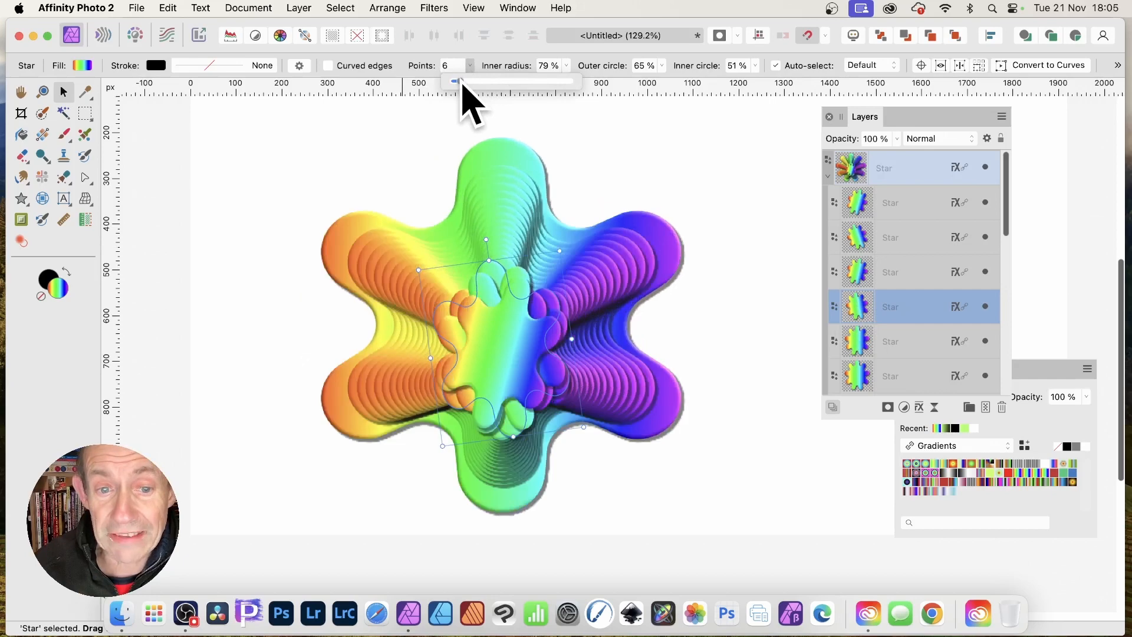
Adjust the inner radius of the linked stars
left_click(568, 65)
left_click_drag(561, 76, 531, 84)
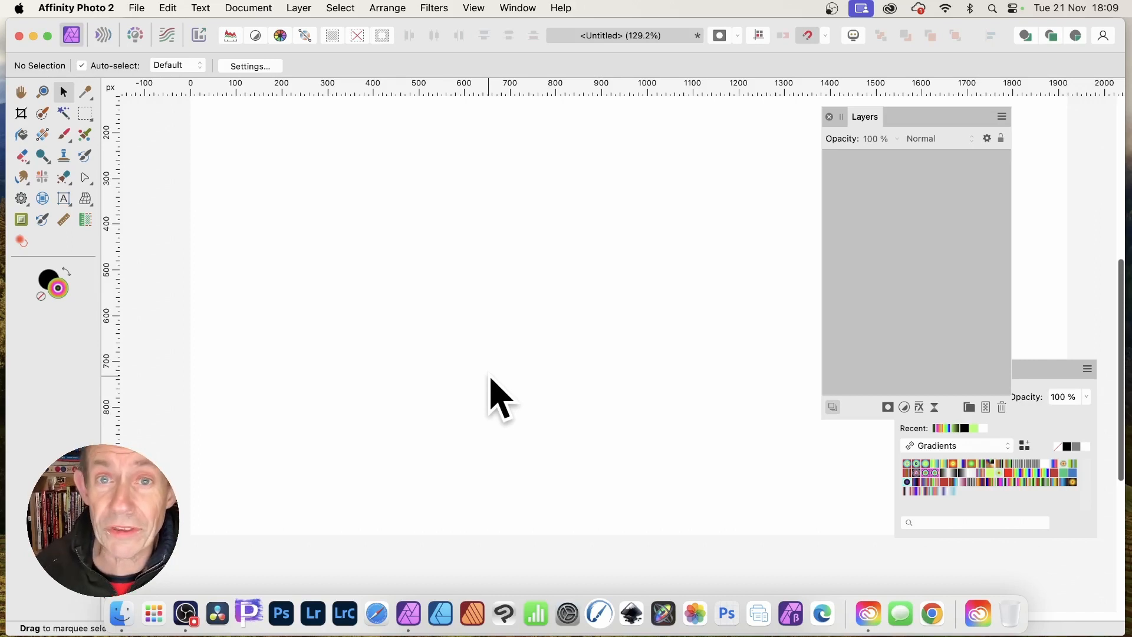
Draw a cog about 860 px wide on the empty canvas and set it to 17 teeth
left_click(22, 199)
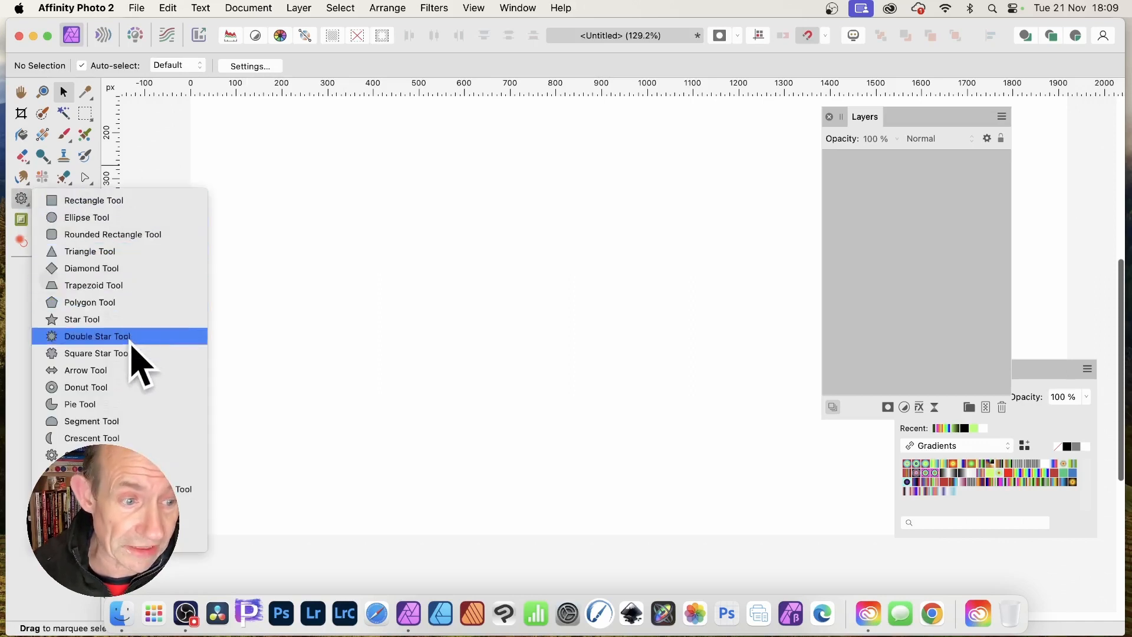
left_click(146, 454)
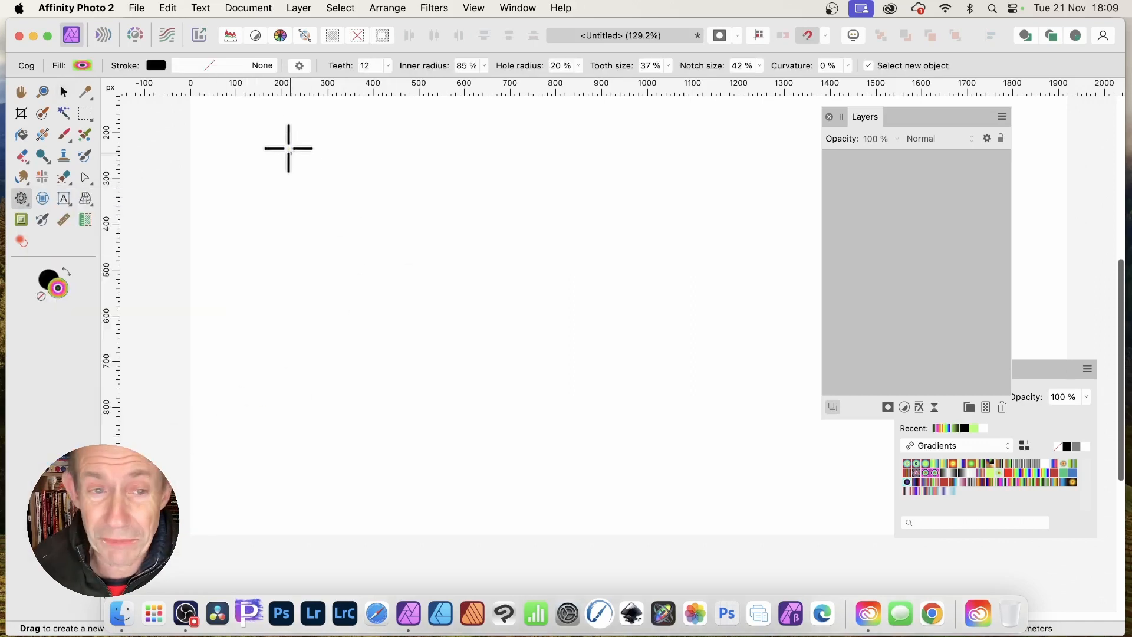
left_click_drag(295, 129, 688, 499)
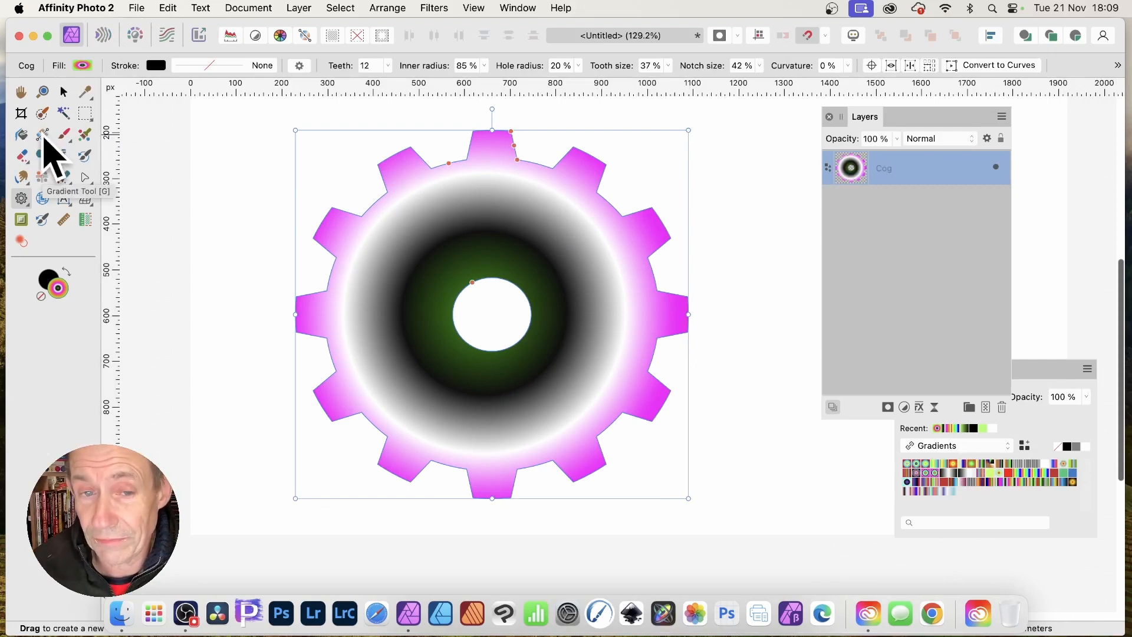
left_click(388, 65)
left_click_drag(392, 82, 368, 74)
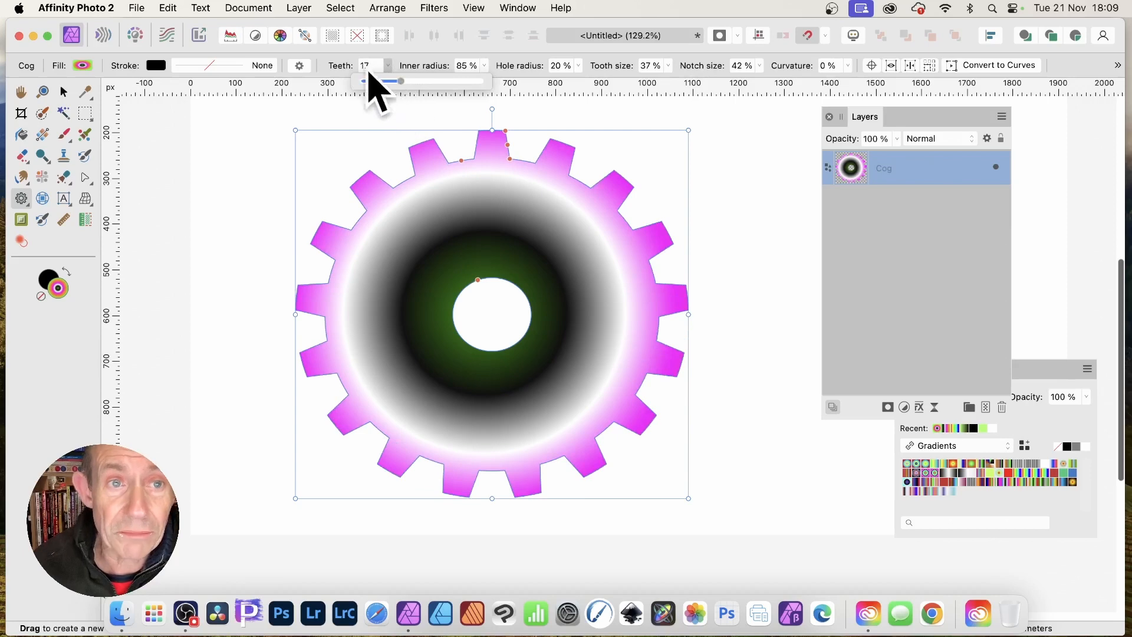
Create a linked duplicate of the cog and nest it inside the original cog layer
left_click(298, 8)
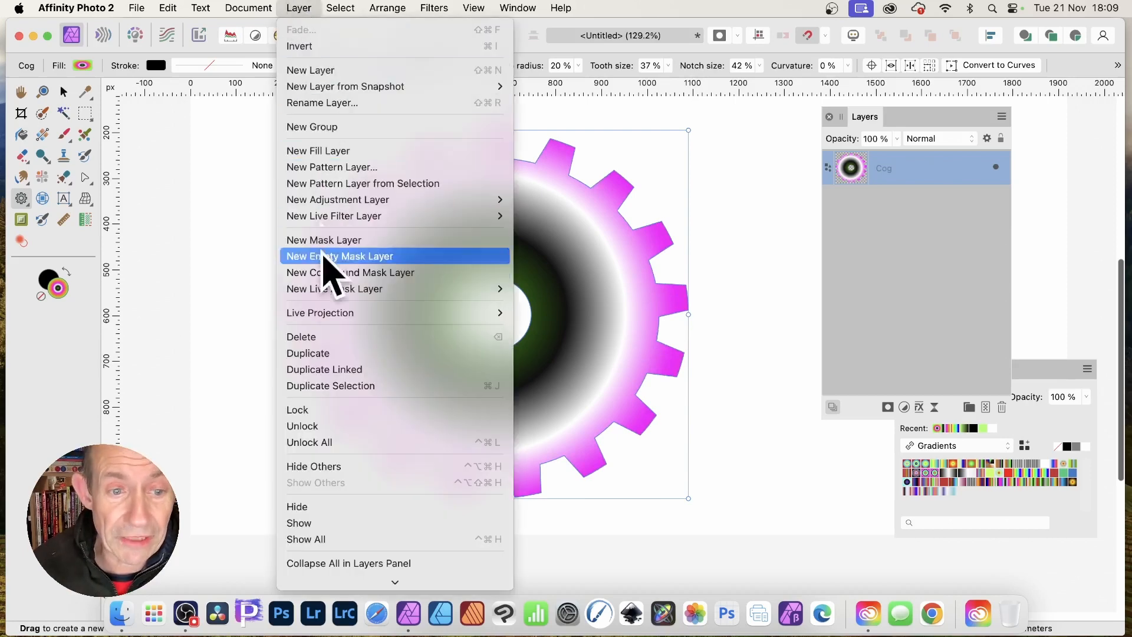
left_click(324, 371)
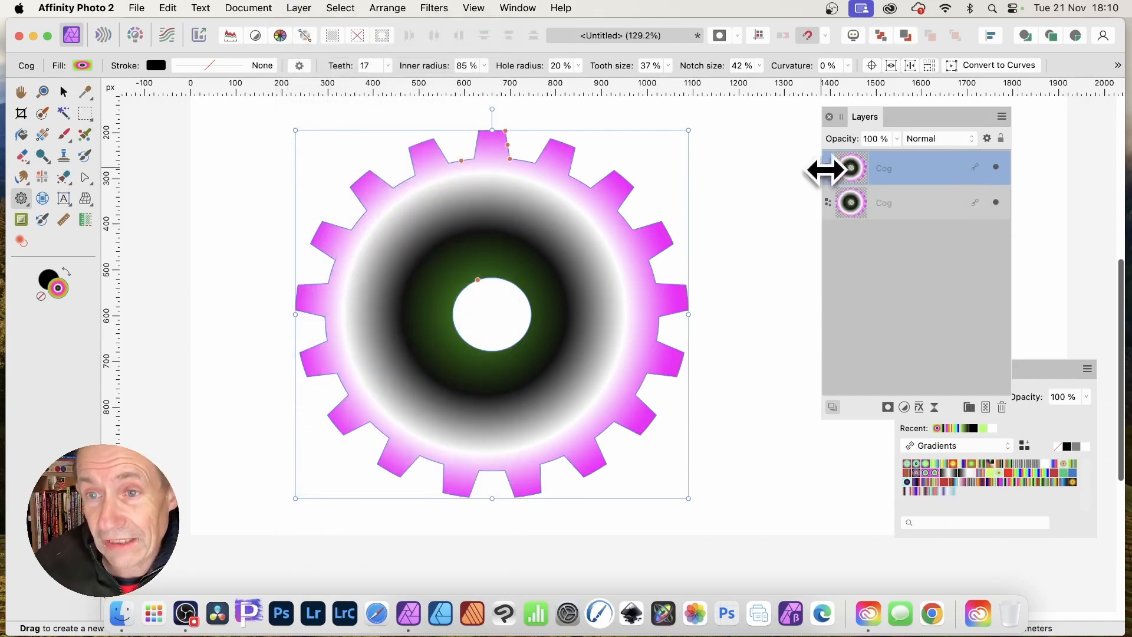
left_click_drag(855, 166, 872, 202)
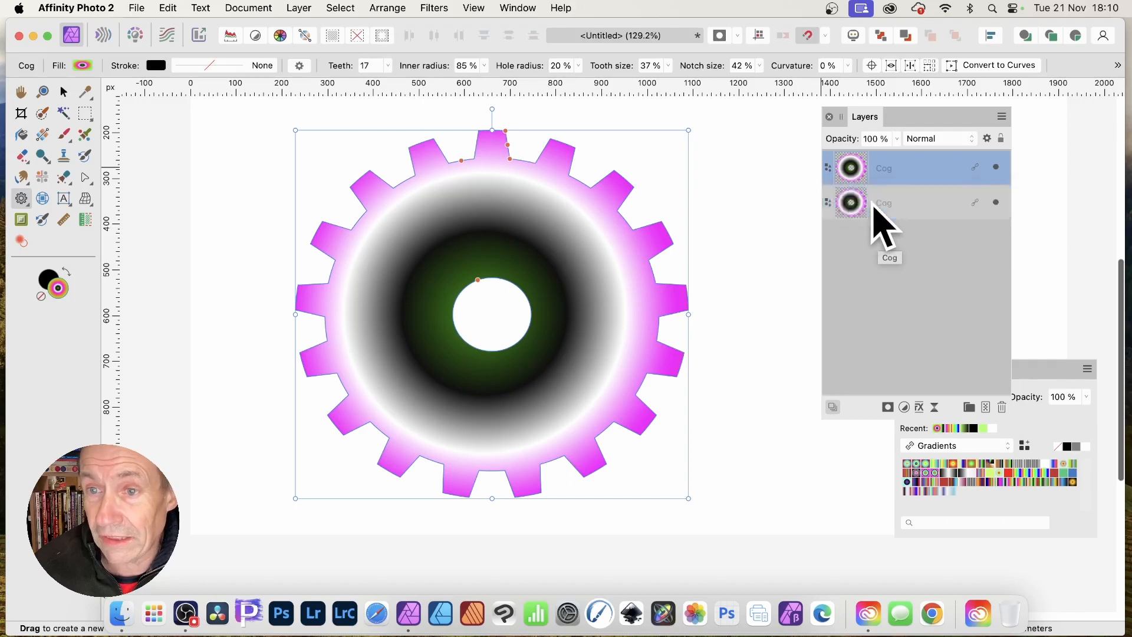
left_click(829, 178)
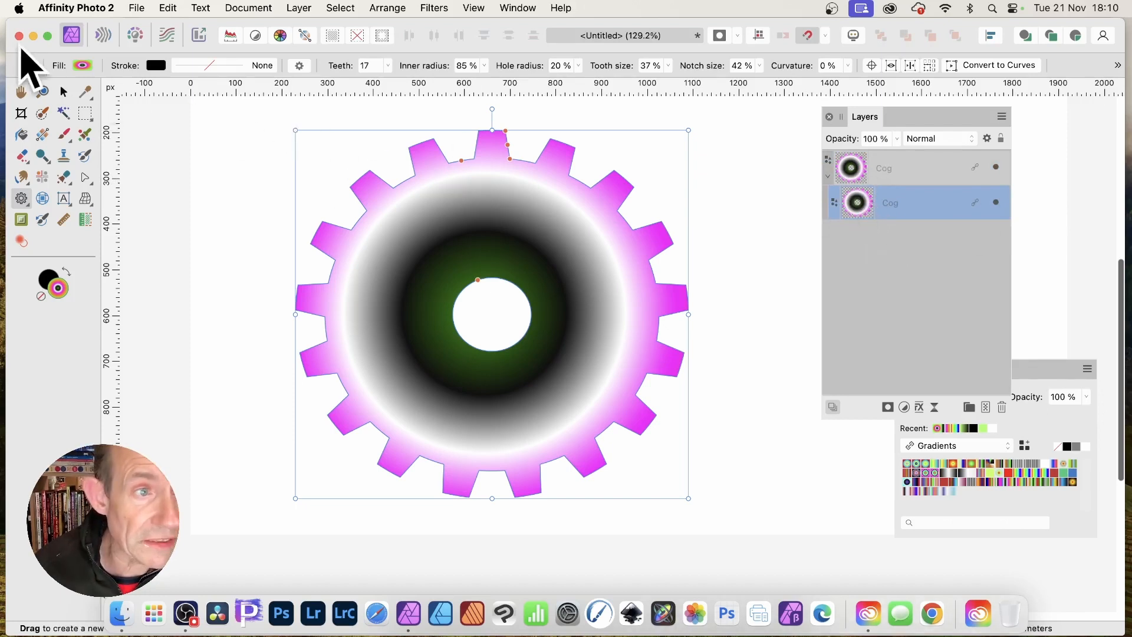
Scale the nested cog down slightly and centre it within the outer cog
left_click(64, 91)
left_click_drag(296, 131, 314, 143)
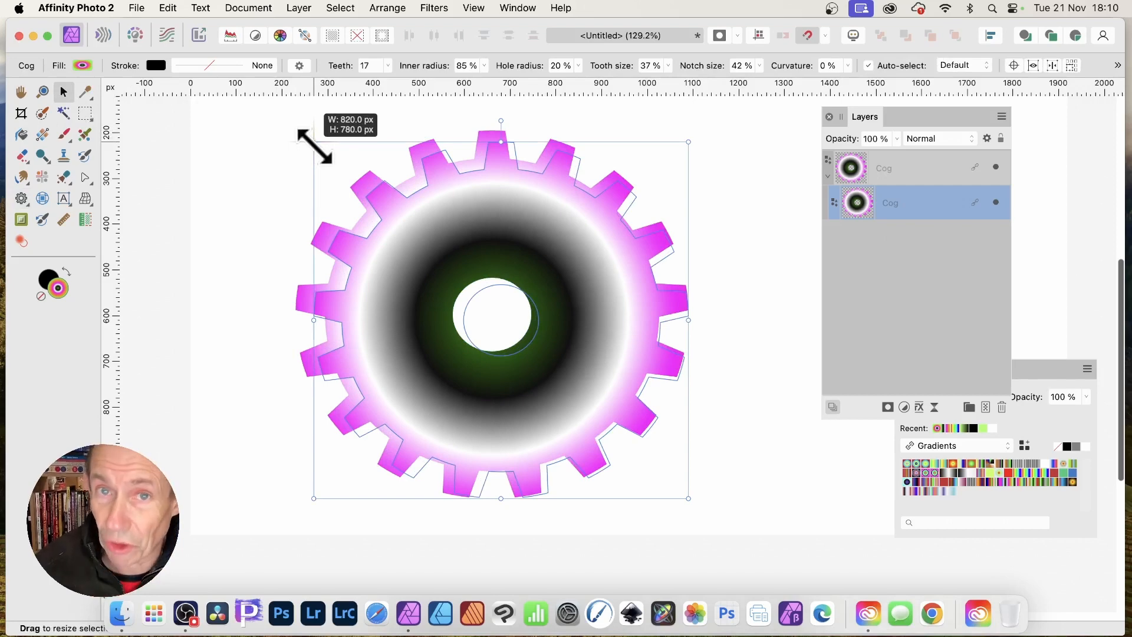
left_click_drag(687, 497, 660, 476)
left_click_drag(597, 321, 603, 324)
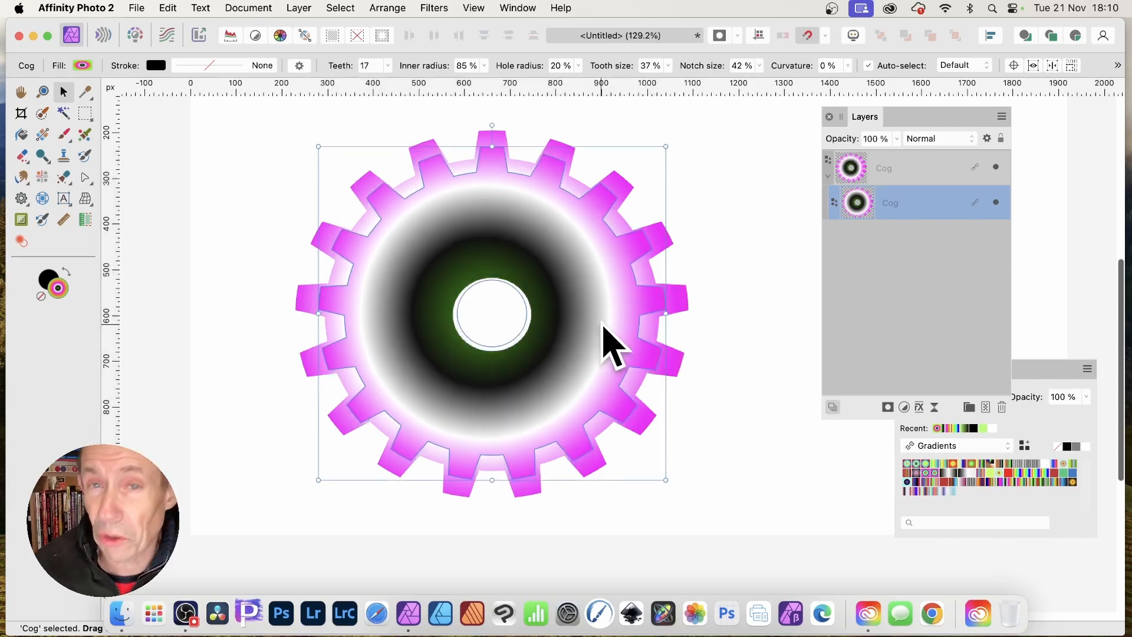
left_click(496, 126)
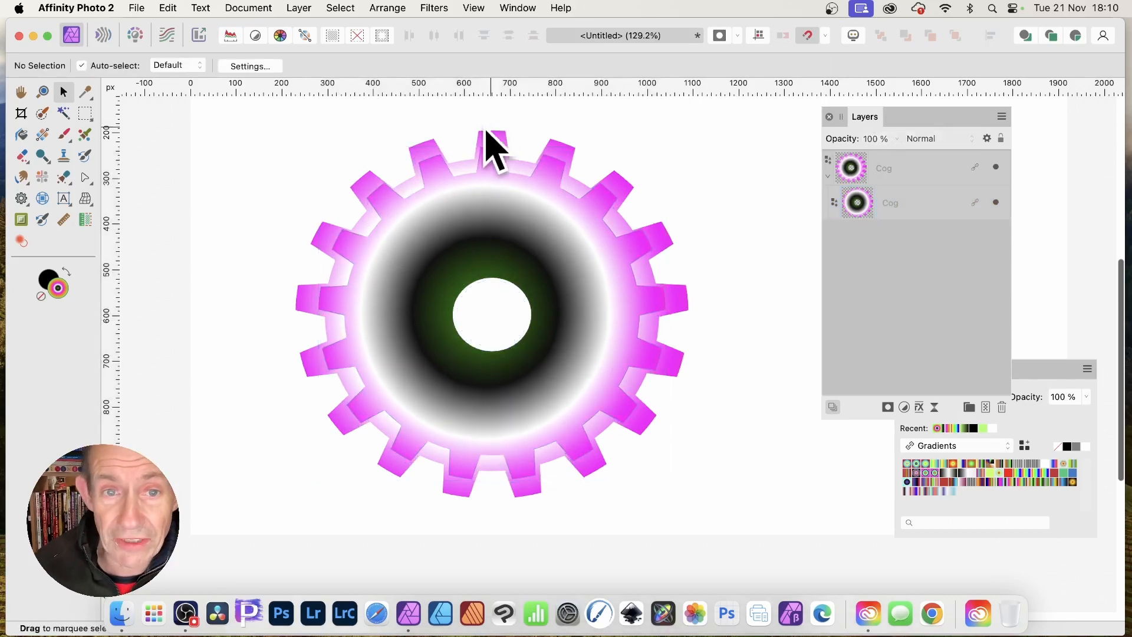
left_click(502, 172)
left_click_drag(492, 110, 602, 141)
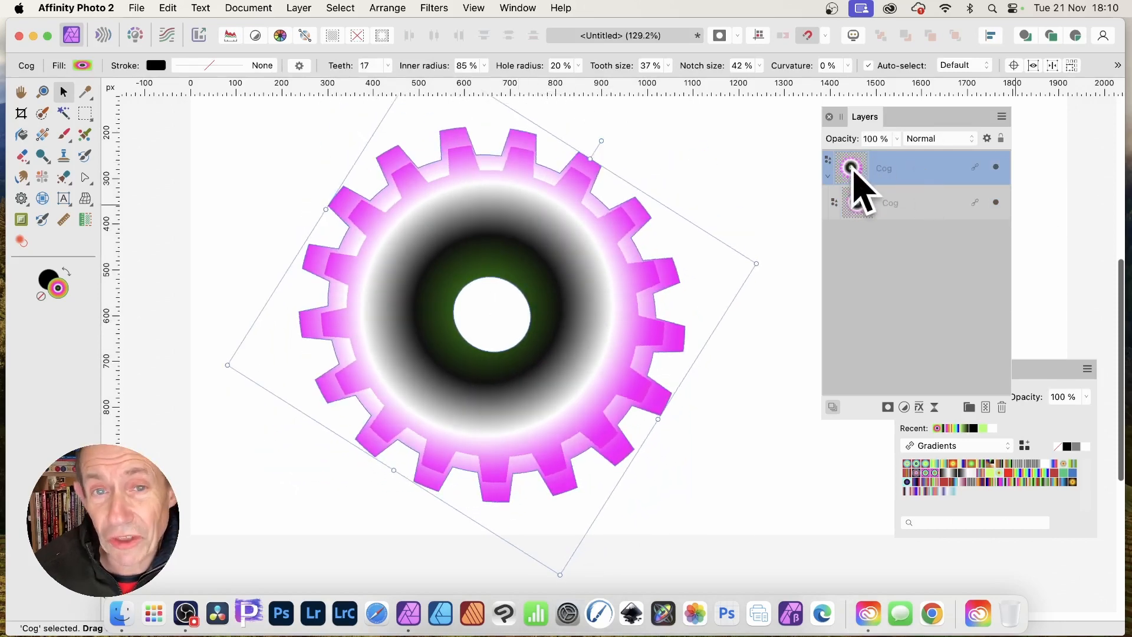
key("super+z")
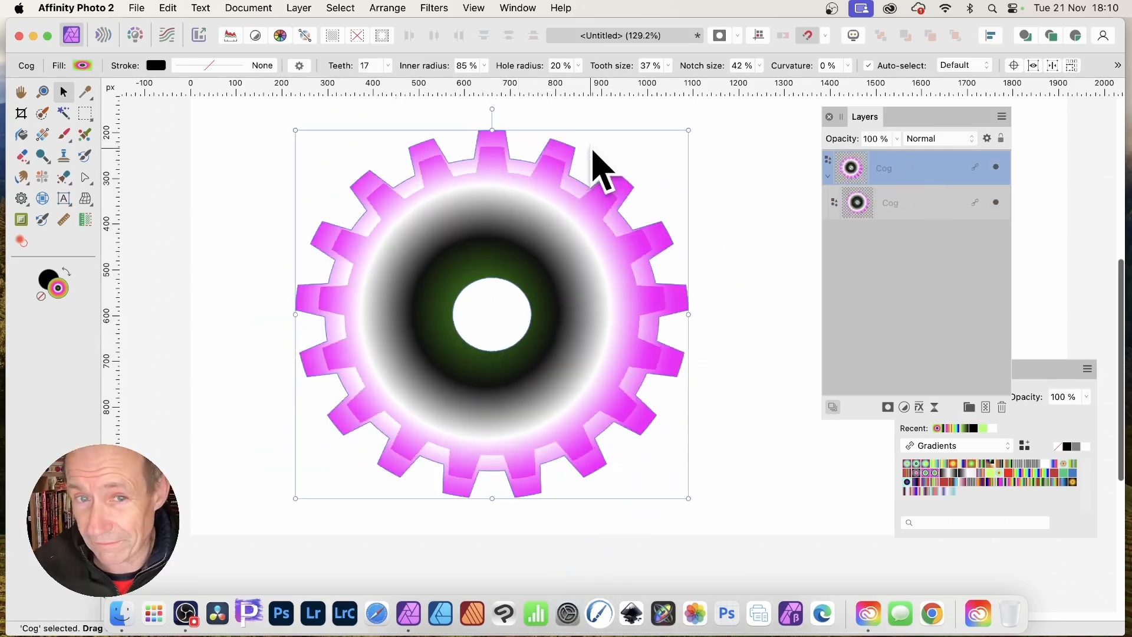
Rotate only the nested cog slightly clockwise inside the outer cog
left_click(870, 222)
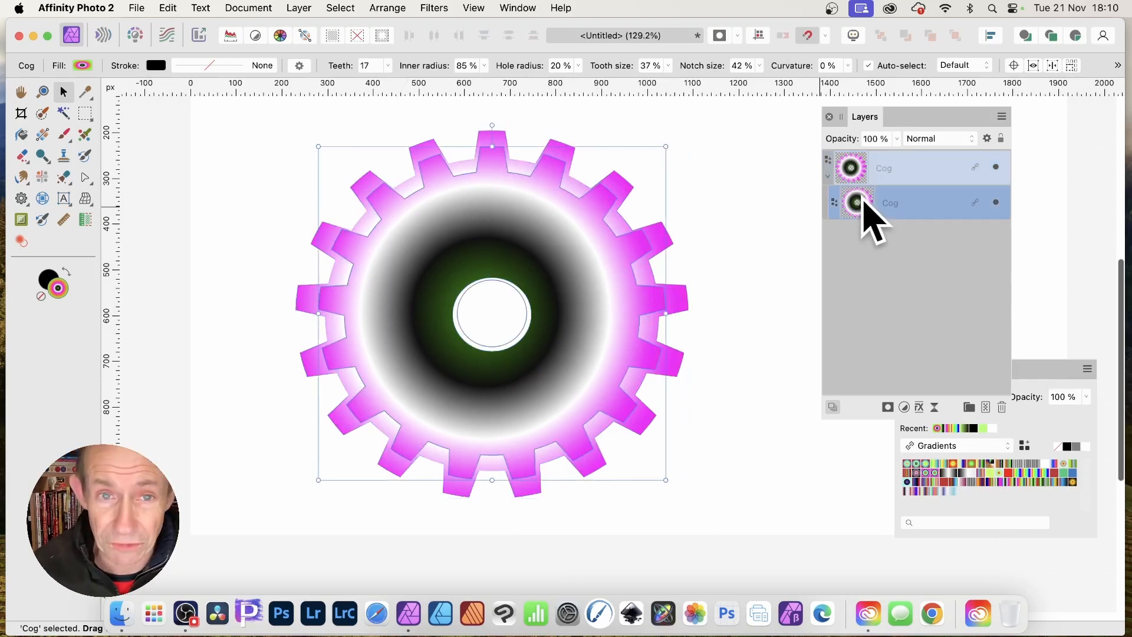
left_click_drag(492, 125, 512, 126)
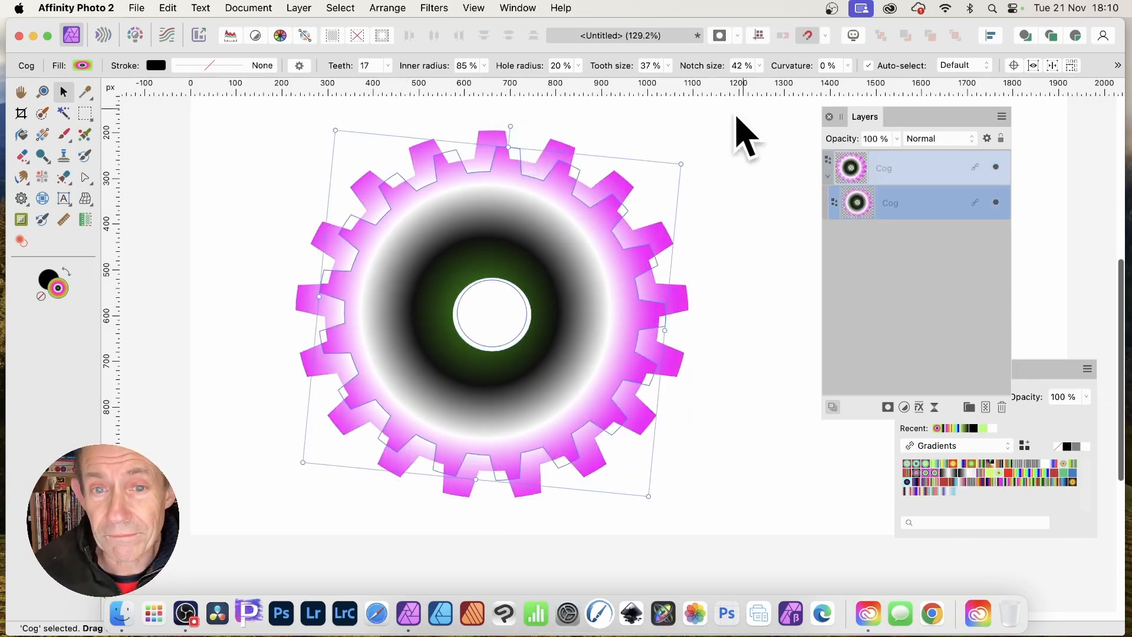
Duplicate the nested cog, make the copy slightly smaller, reposition it and rotate it a little further clockwise
right_click(896, 202)
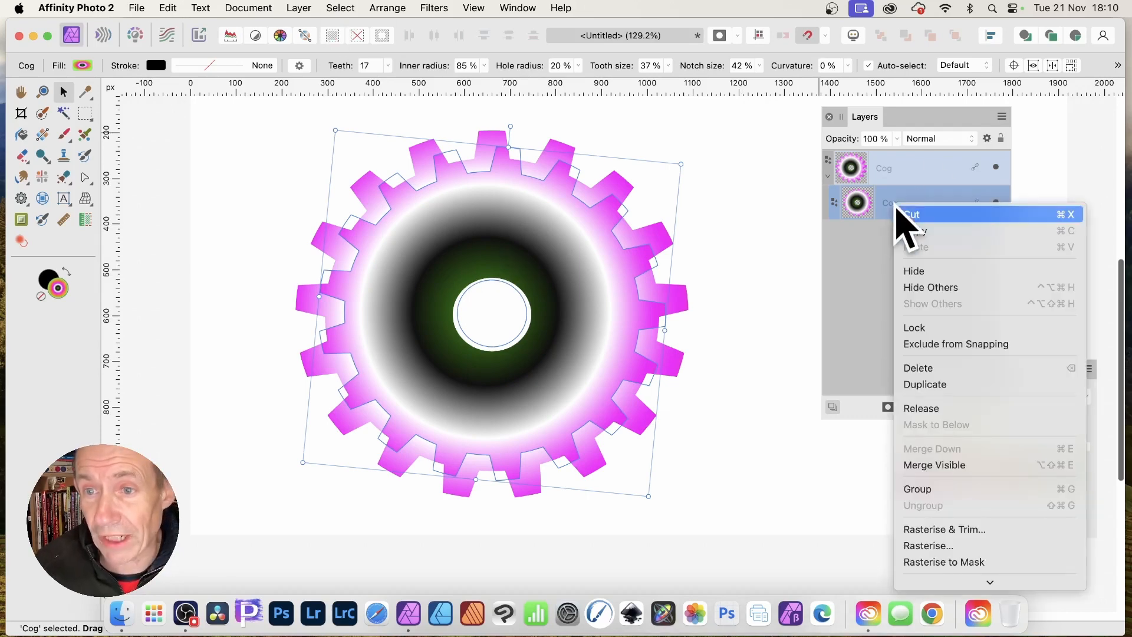
left_click(948, 385)
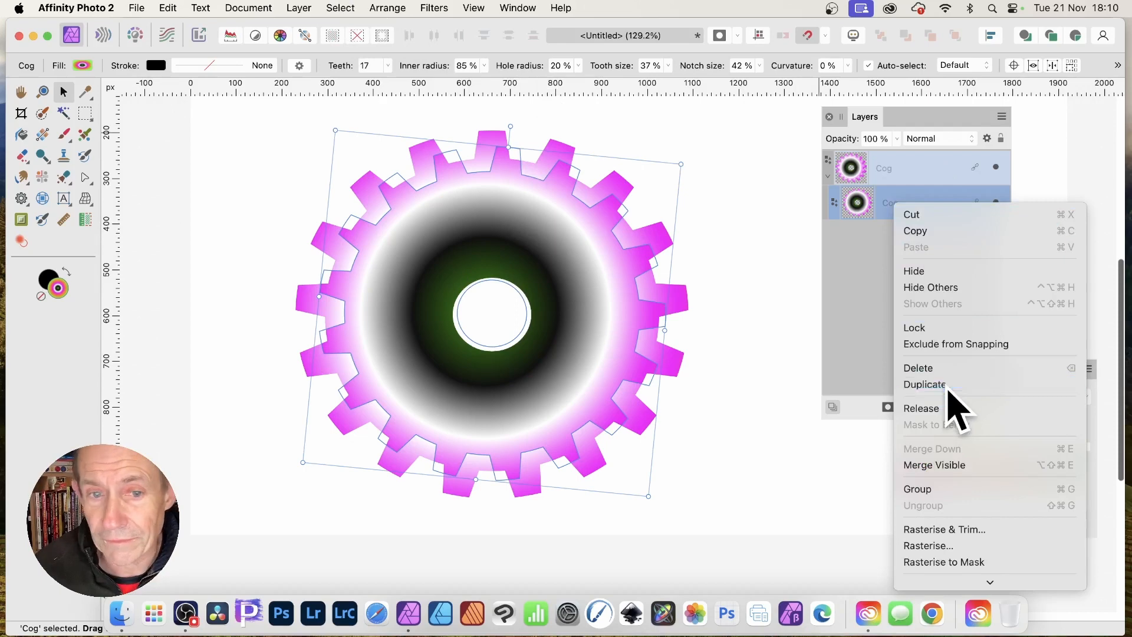
left_click_drag(335, 132, 366, 165)
left_click_drag(557, 248, 550, 233)
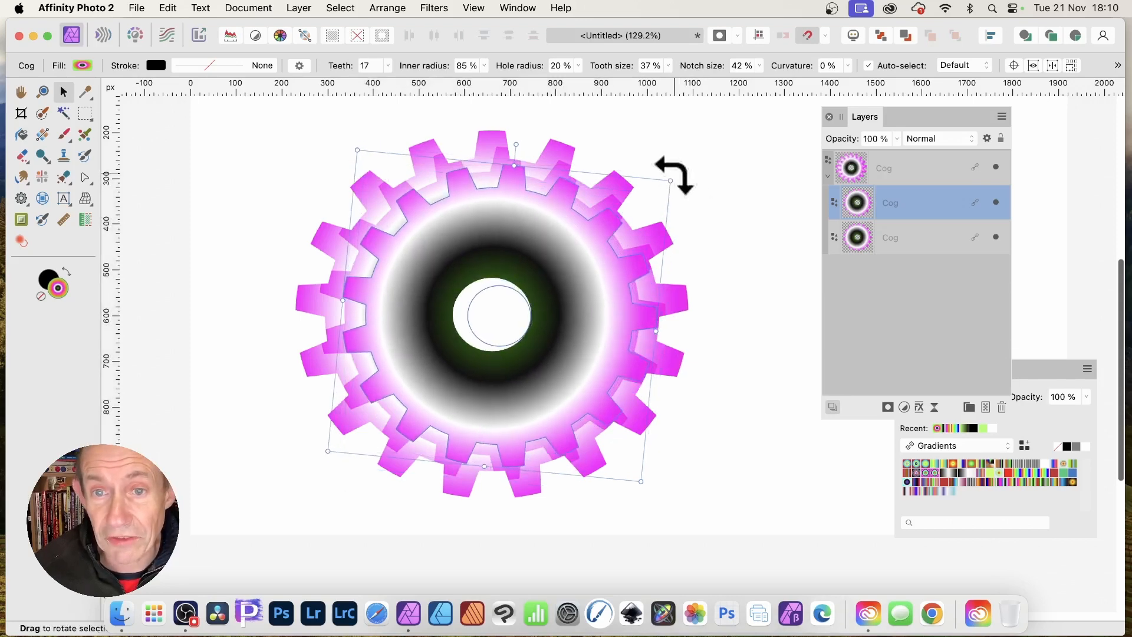
left_click_drag(674, 175, 686, 189)
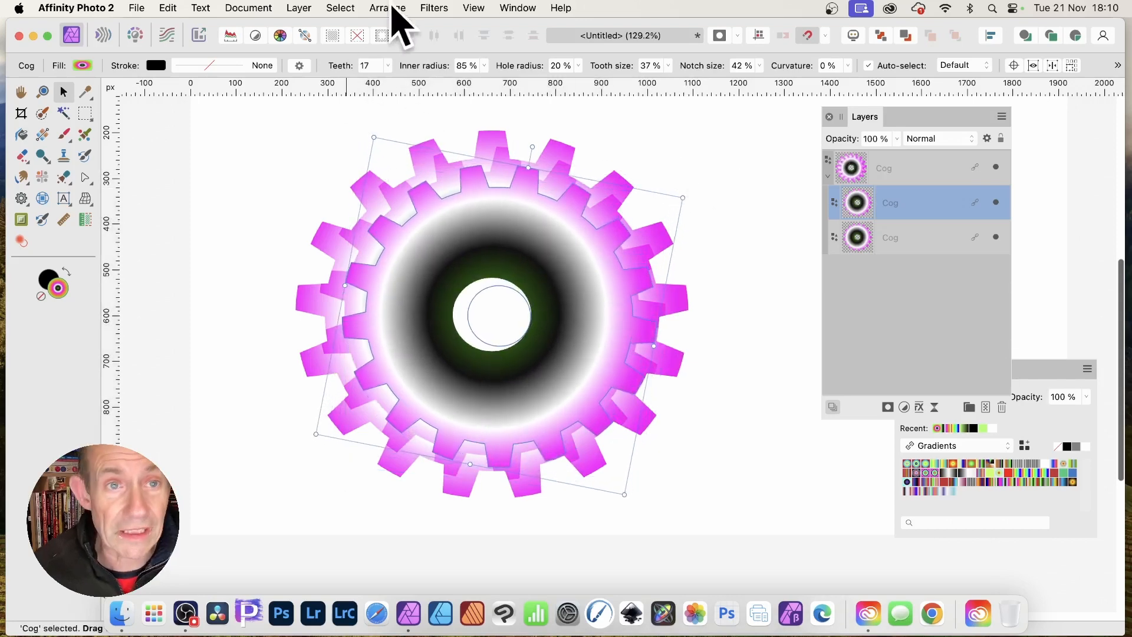
Duplicate the smallest nested cog again, shrink the new copy from its upper-left corner and rotate it slightly clockwise
right_click(897, 202)
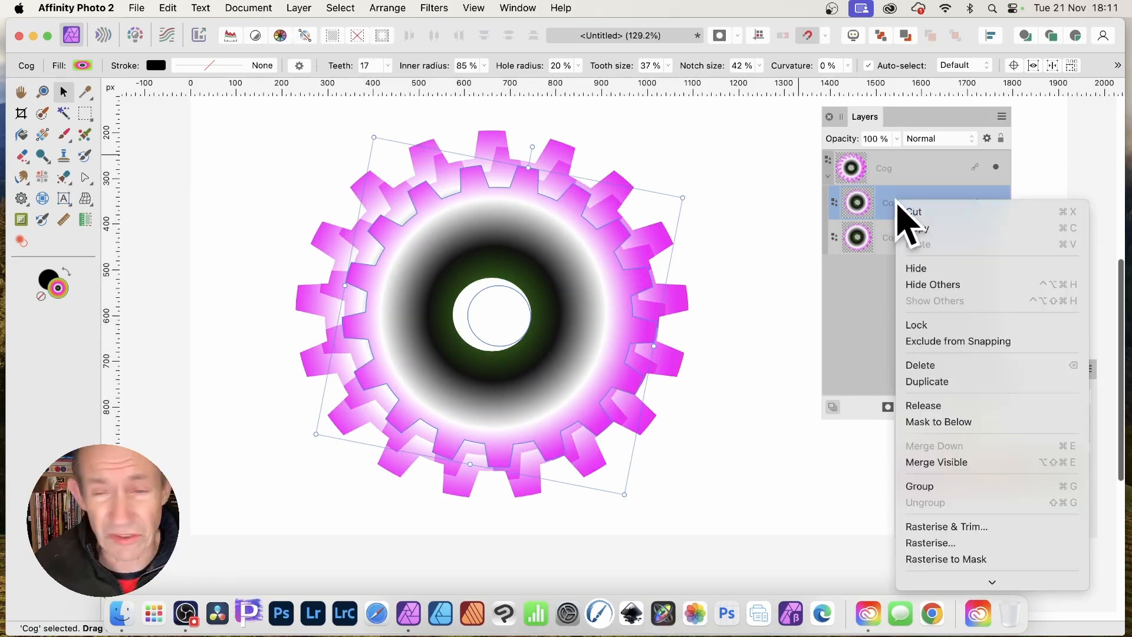
left_click(946, 382)
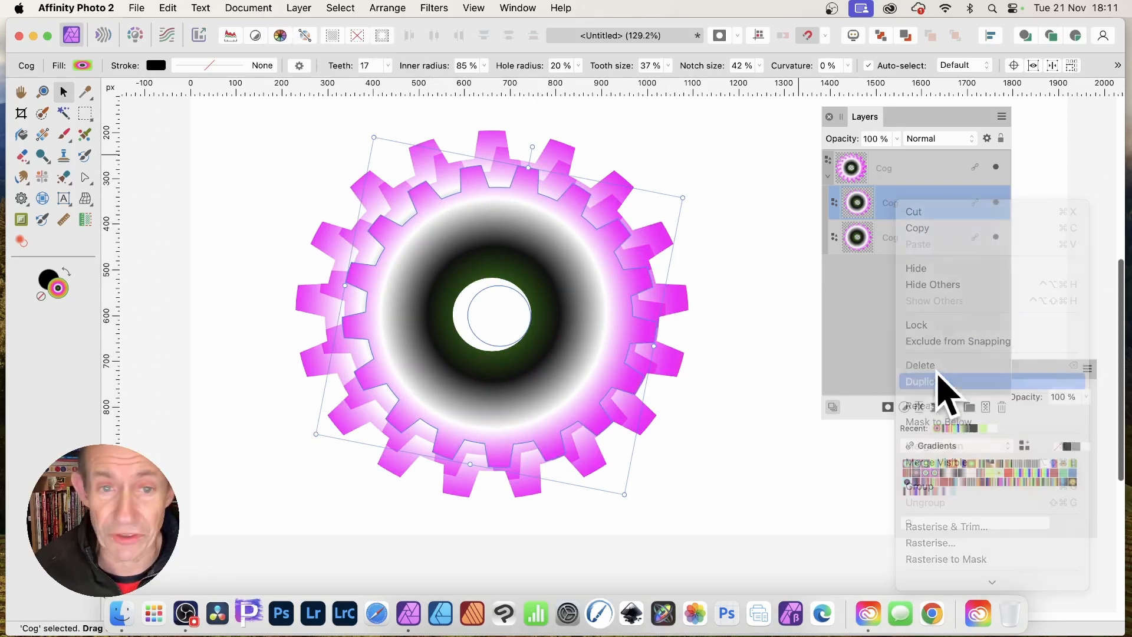
left_click_drag(374, 137, 399, 169)
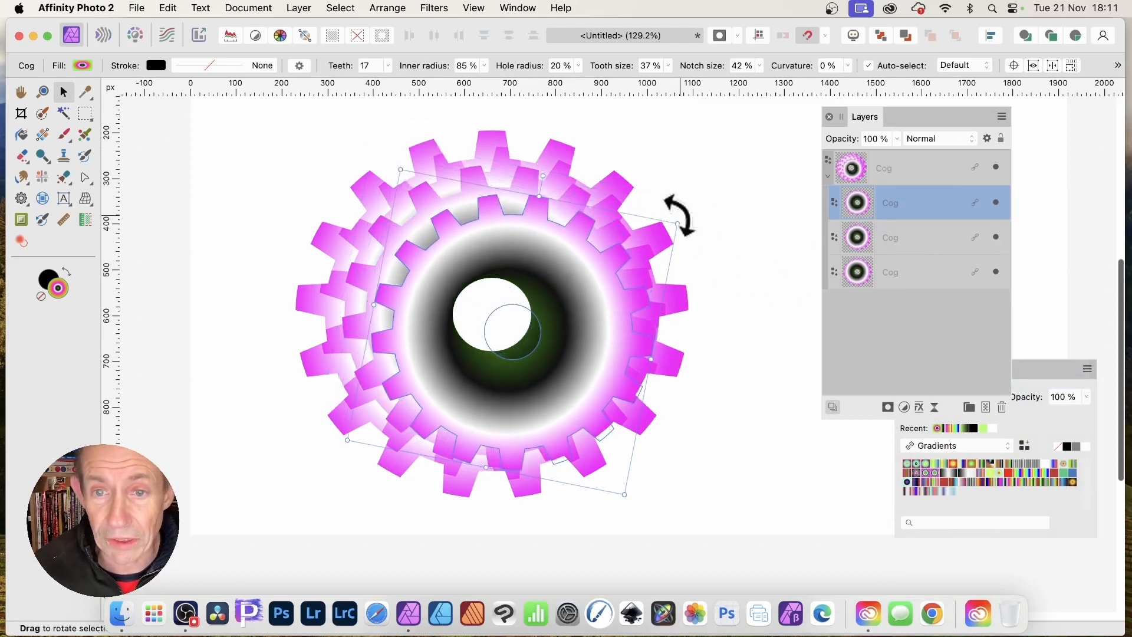
left_click_drag(682, 219, 690, 247)
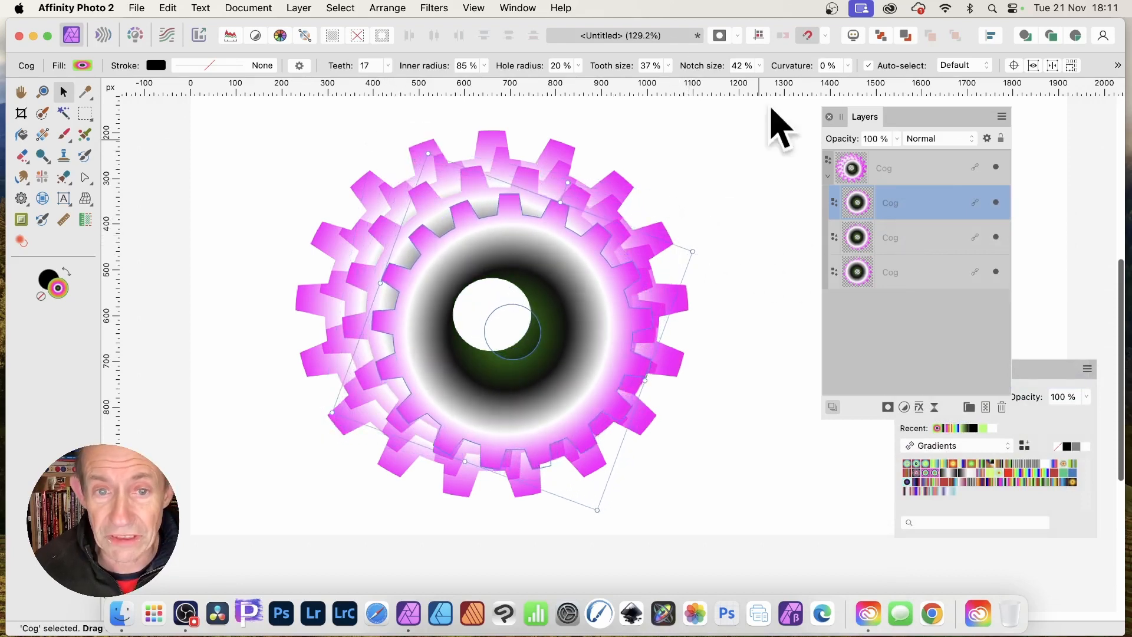
Add a fourth nested cog by duplicating the innermost one, scale it down and shift it towards the centre hole
left_click(299, 8)
left_click(348, 353)
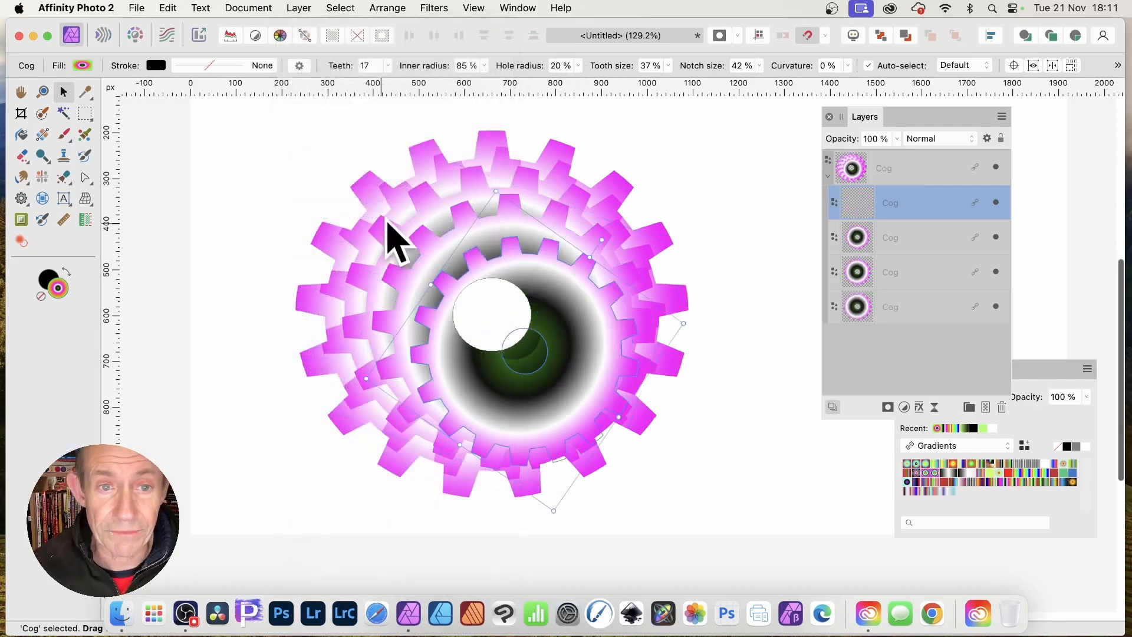
left_click_drag(493, 192, 520, 217)
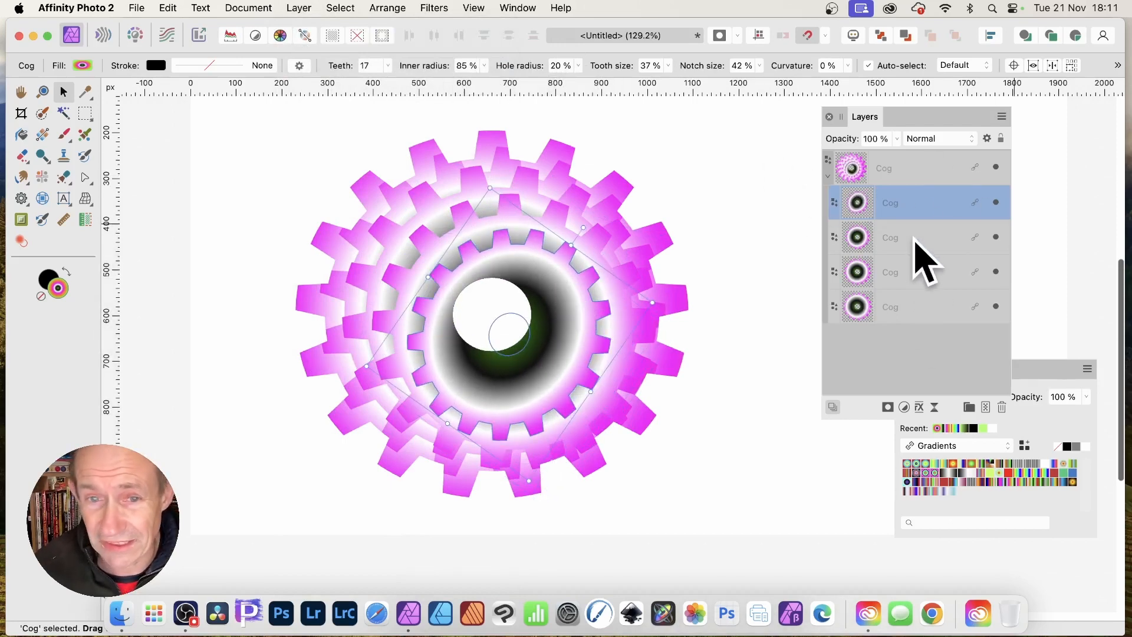
mouse_move(650, 305)
left_mouse_down()
mouse_move(653, 316)
mouse_move(647, 307)
left_mouse_up()
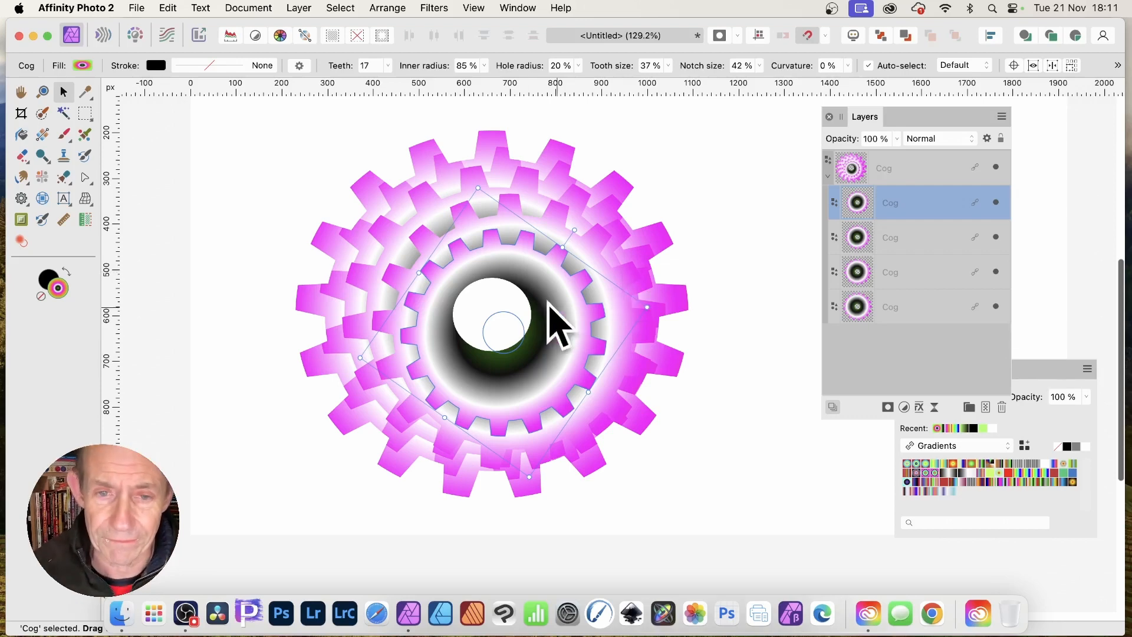
left_click_drag(546, 301, 541, 282)
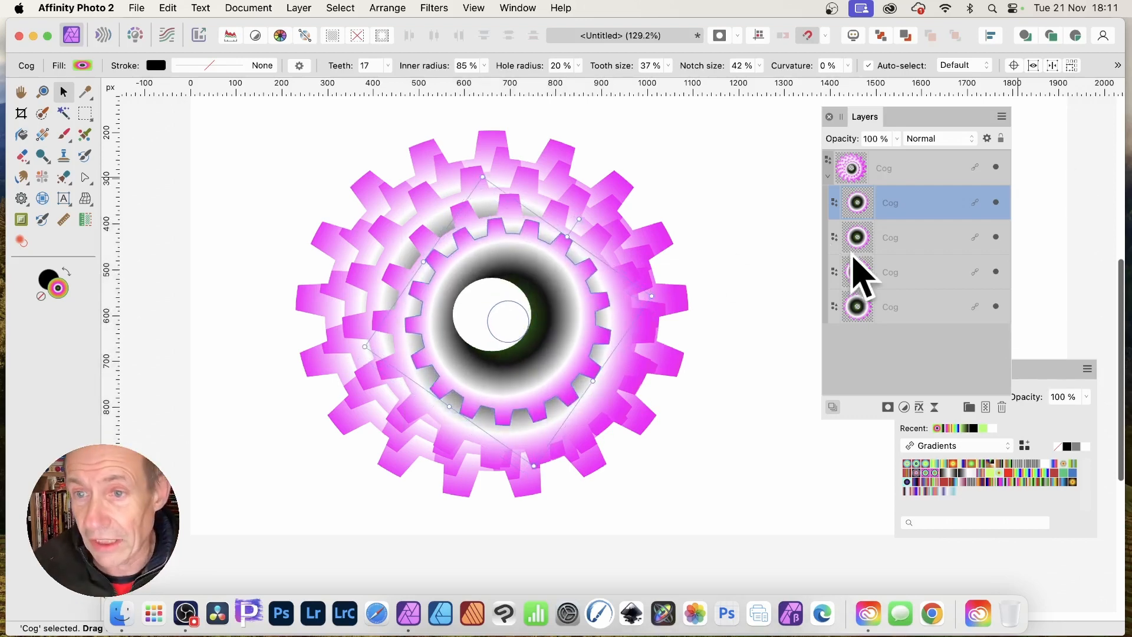
Apply a 3D layer effect to the linked cogs through the innermost cog, with a 12.5 px radius and the S-curve profile
left_click(908, 270)
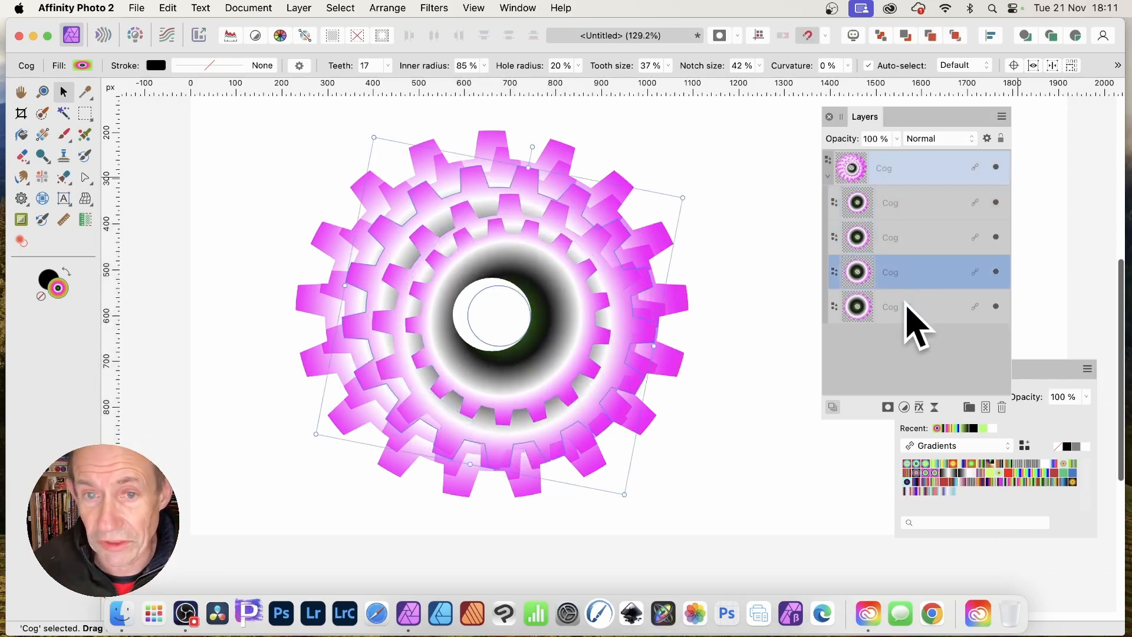
left_click(908, 306)
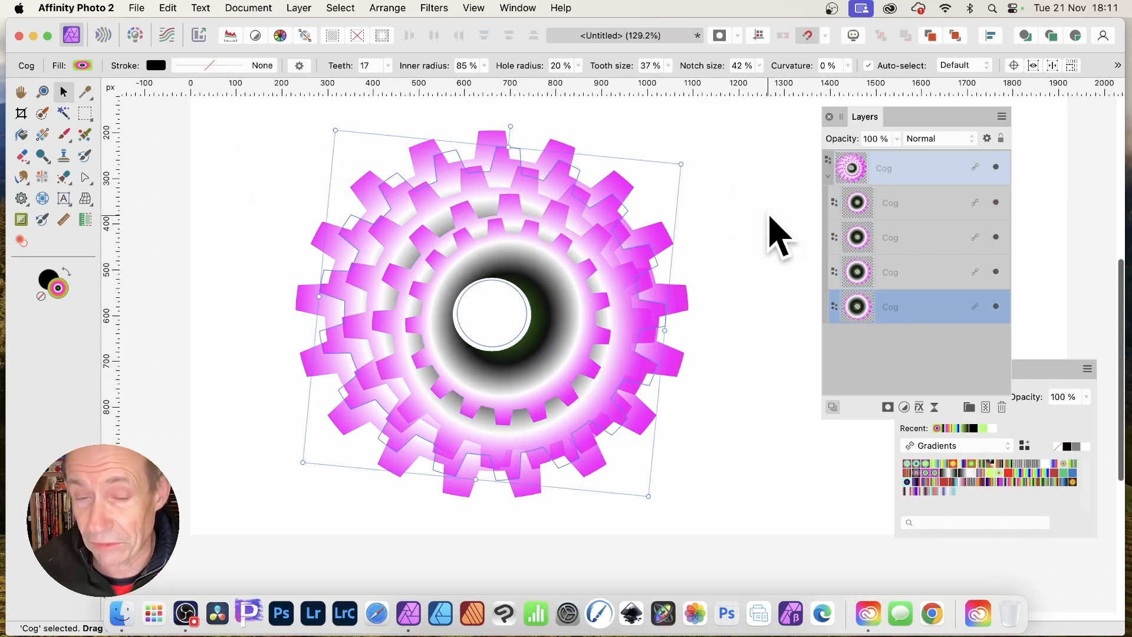
left_click(895, 208)
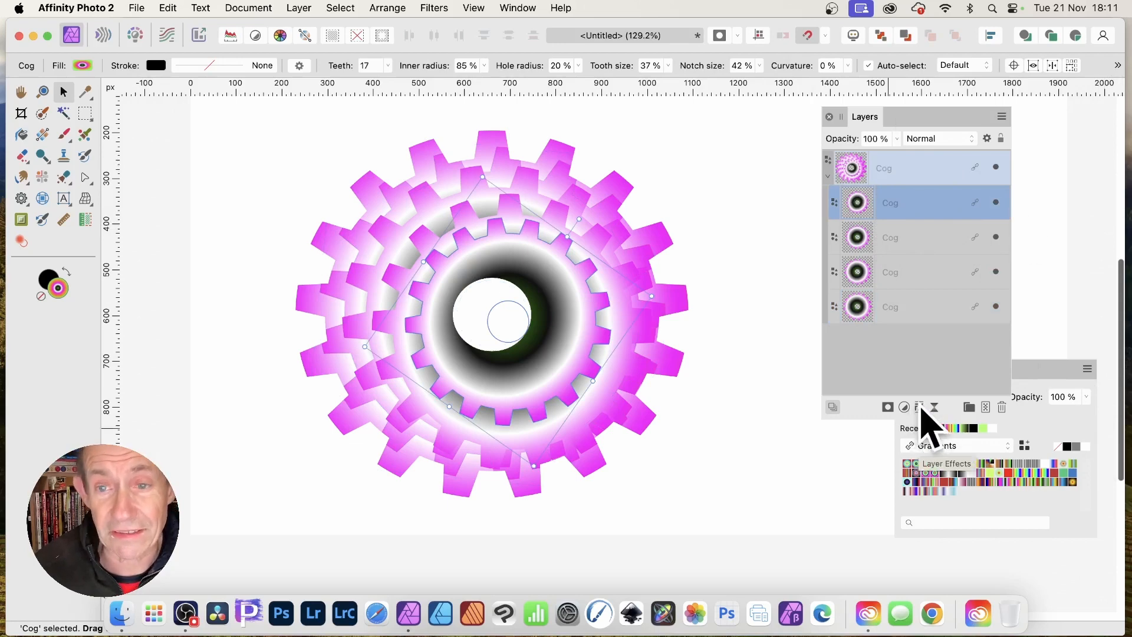
left_click(920, 407)
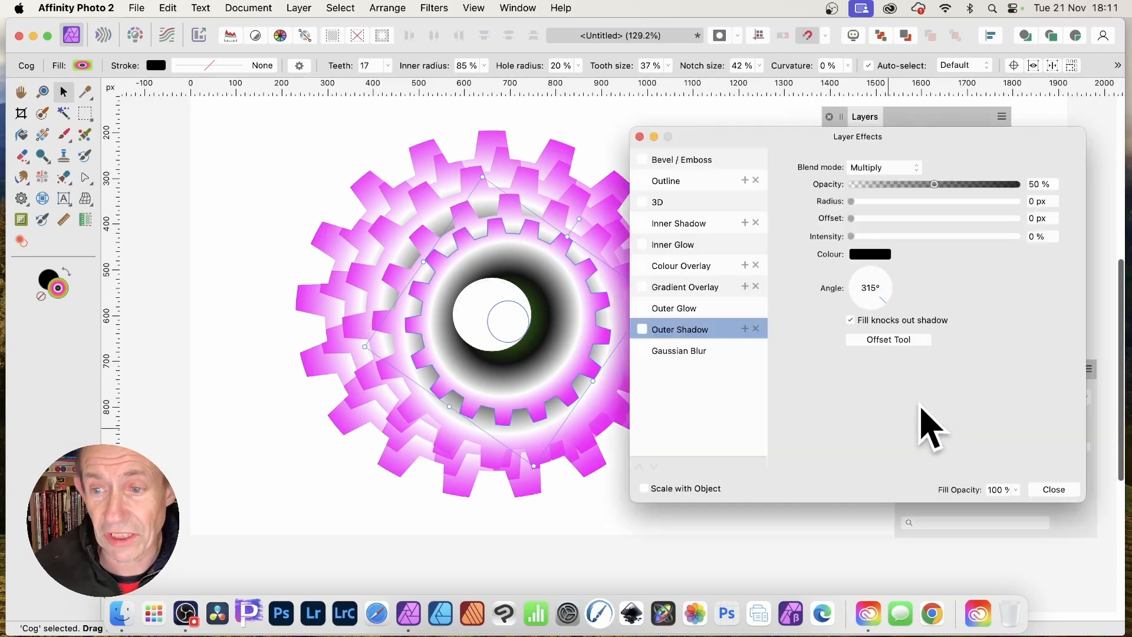
left_click(661, 204)
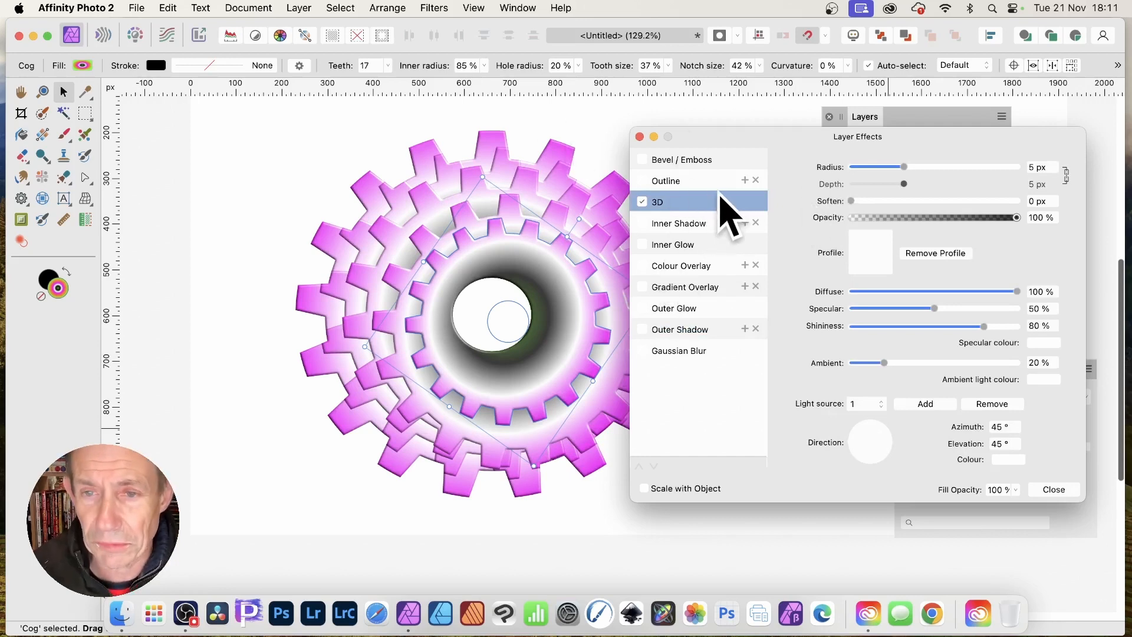
left_click_drag(916, 168, 929, 171)
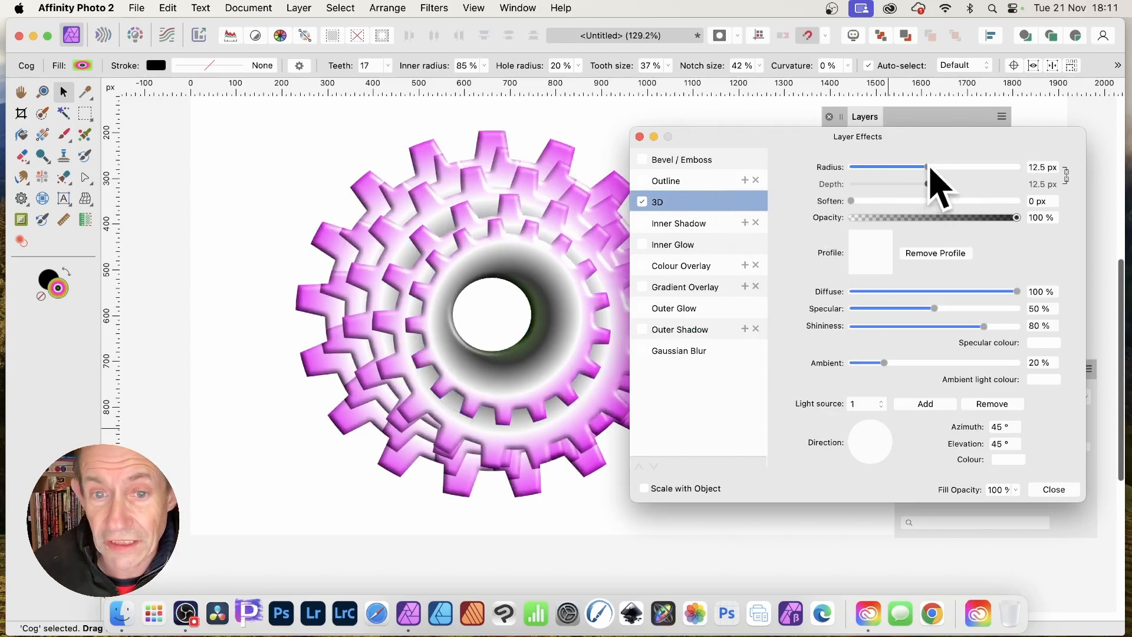
left_click(877, 252)
left_click(920, 479)
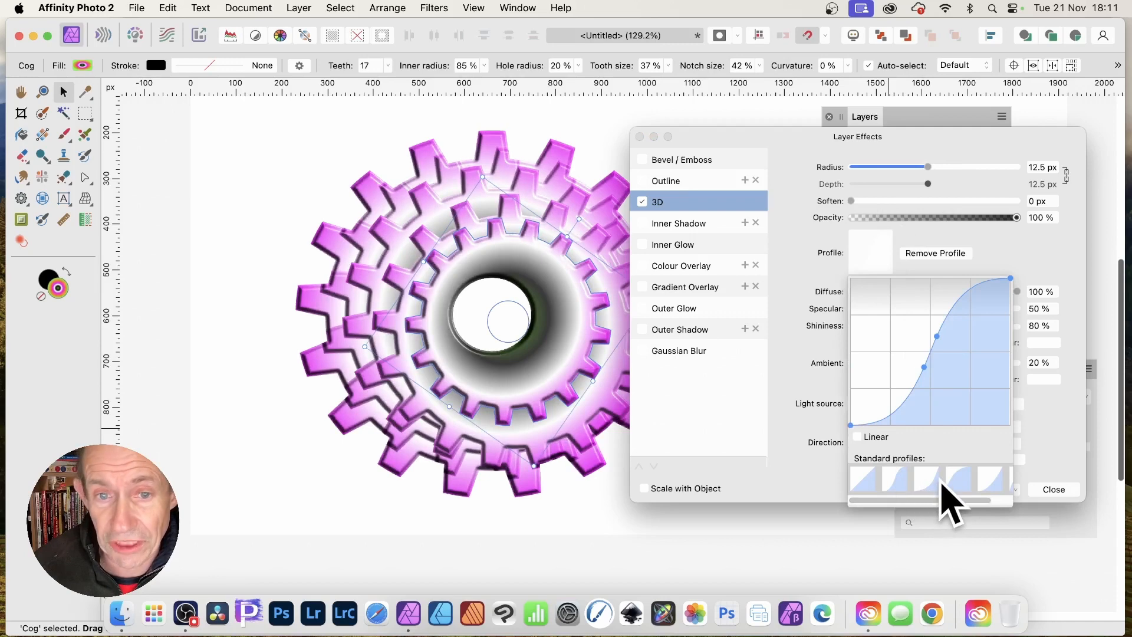
Change the 3D effect's profile to the concave preset and raise its upper node to steepen the curve
left_click(940, 482)
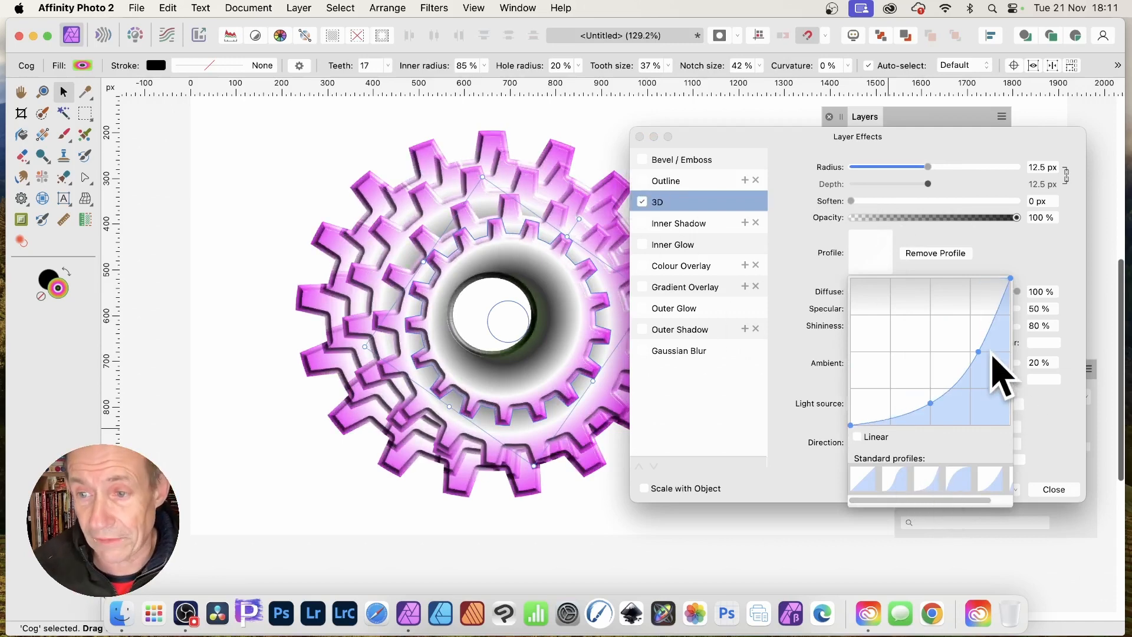
left_click_drag(978, 351, 958, 334)
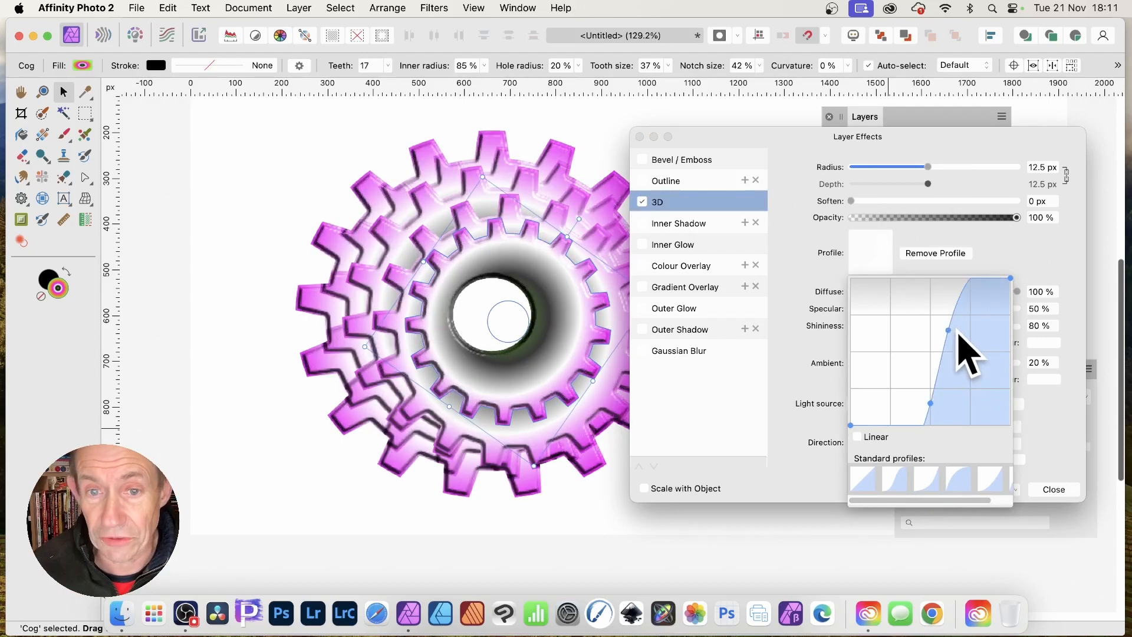
left_click(1011, 253)
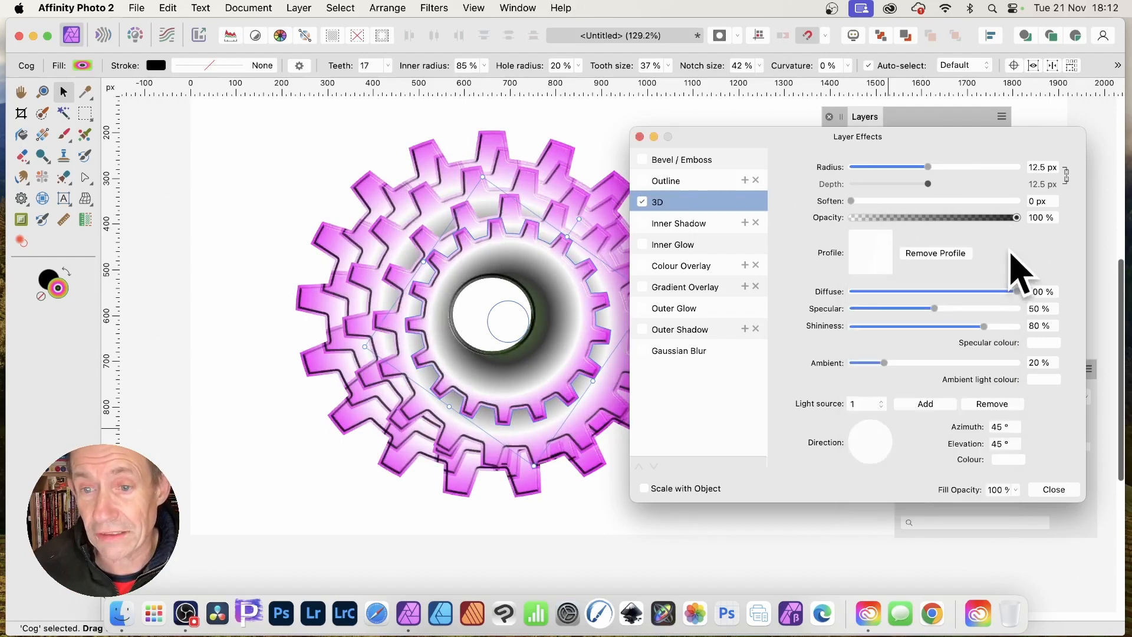
Add an outer shadow with 3.6 px radius, 7.9 px offset and 65% intensity, and nudge the innermost cog slightly downward
left_click(657, 331)
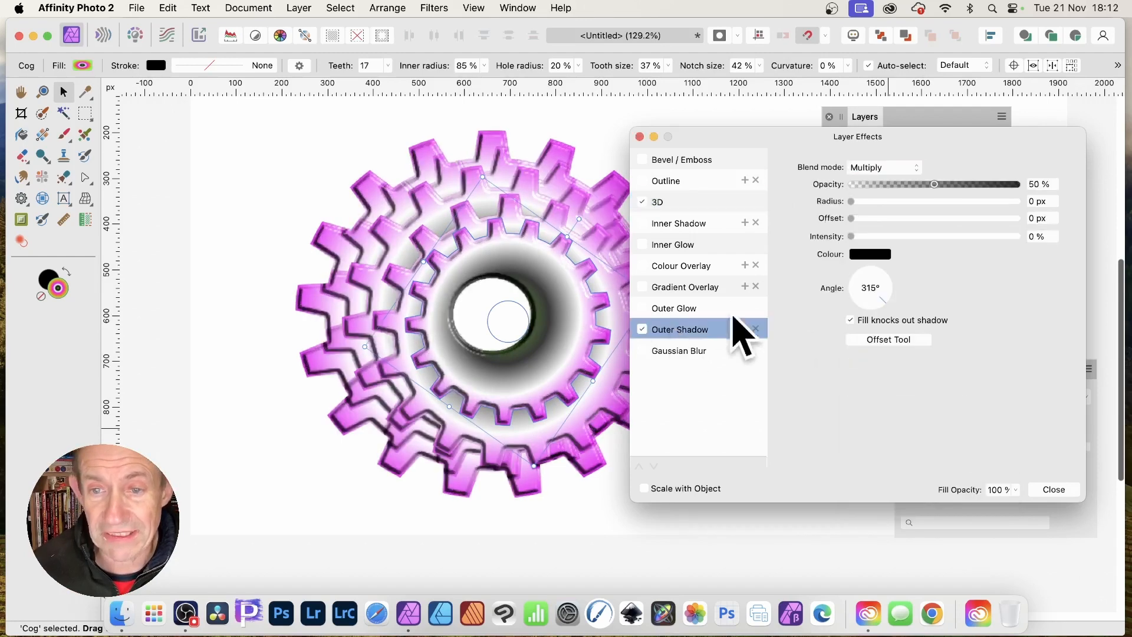
left_click_drag(882, 201, 935, 236)
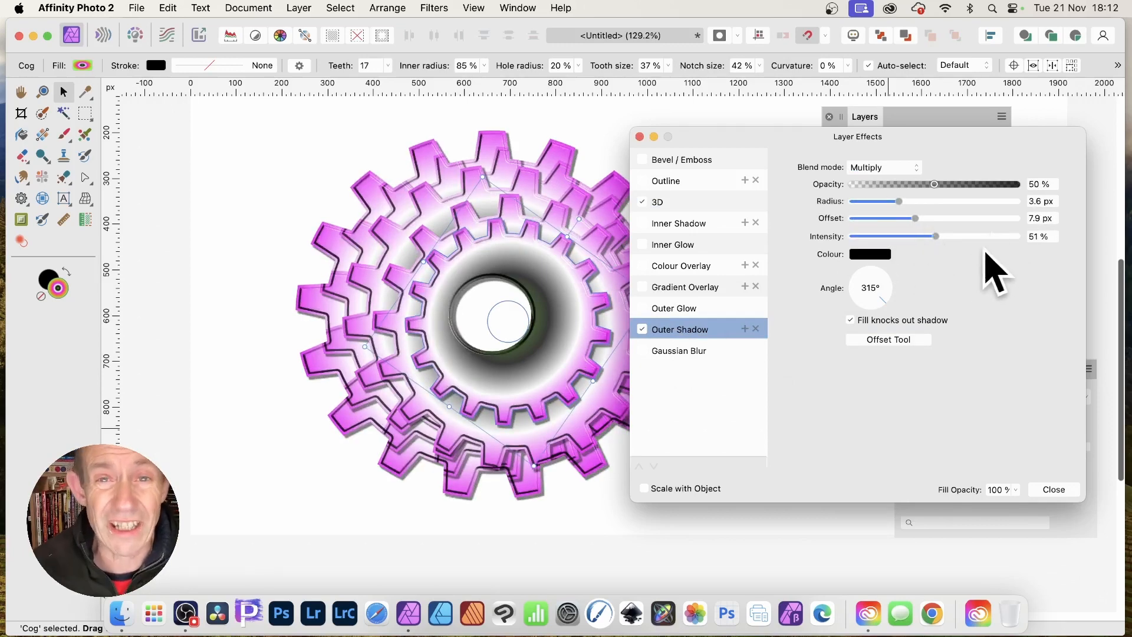
left_click(959, 236)
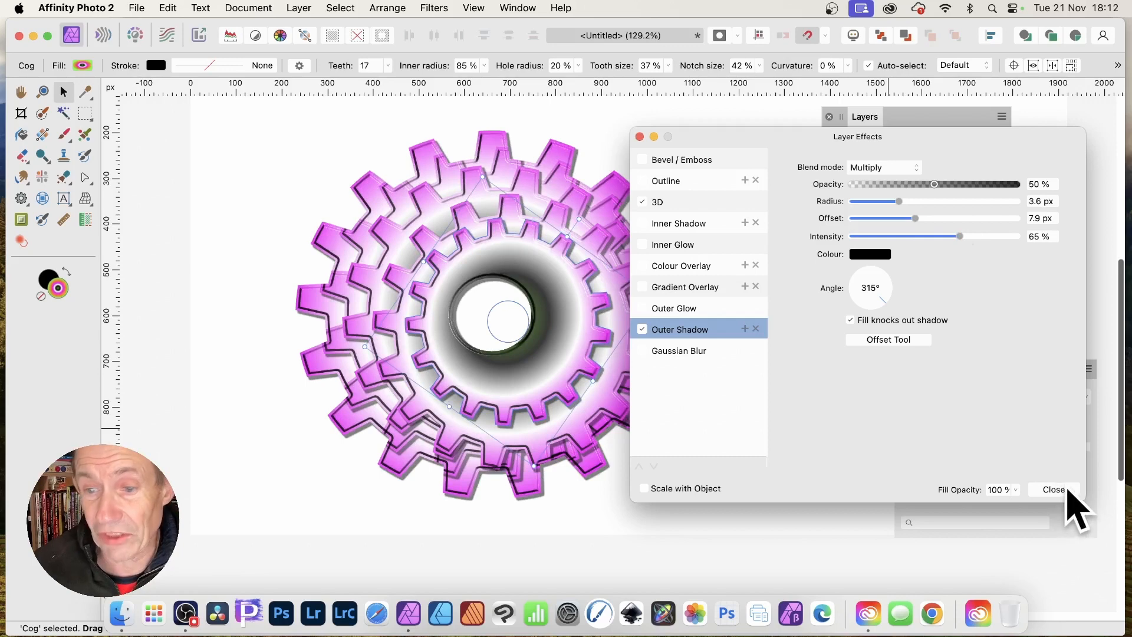
left_click(1055, 489)
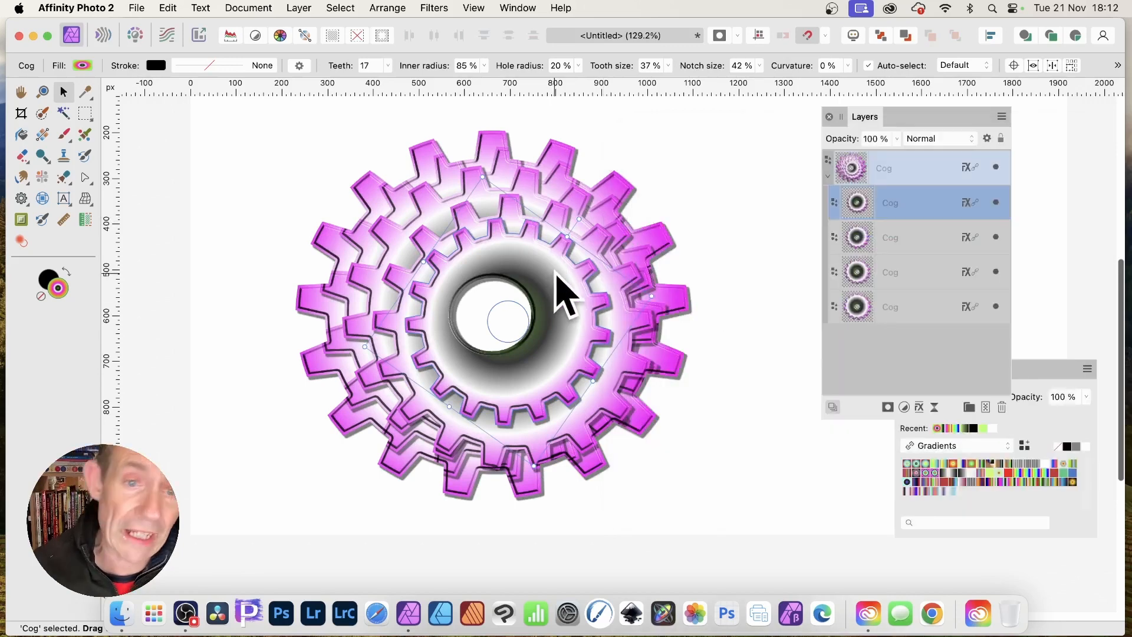
left_click_drag(556, 265, 565, 294)
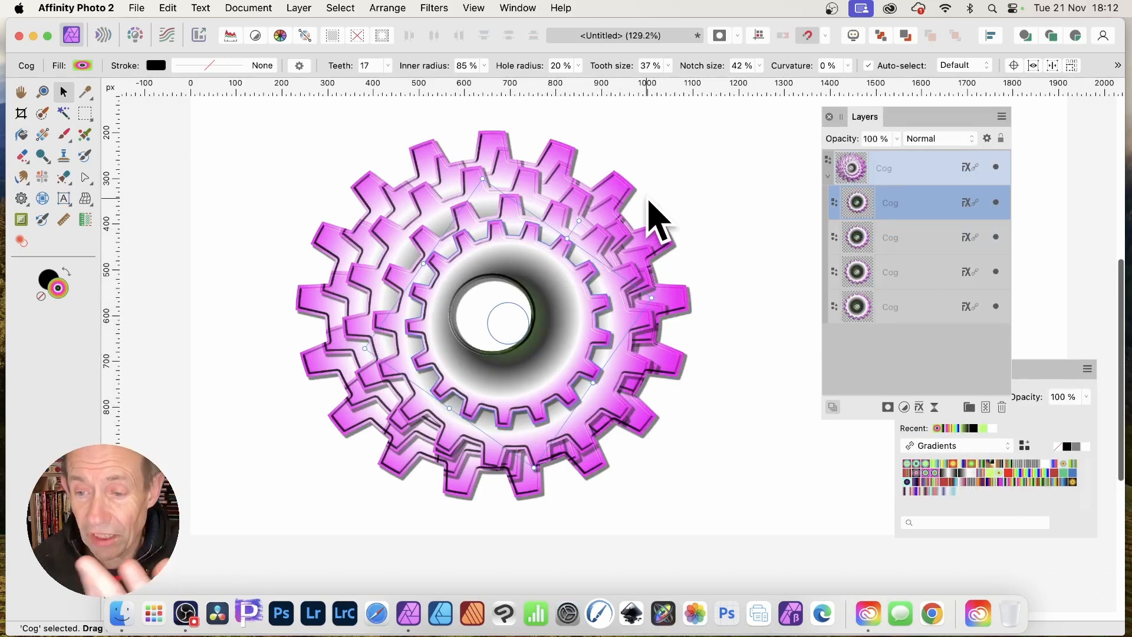
Try several gradient swatches on the linked cogs, ending with the multicolour one running from bright green through blue to red
left_click(983, 483)
left_click(984, 483)
left_click(1022, 482)
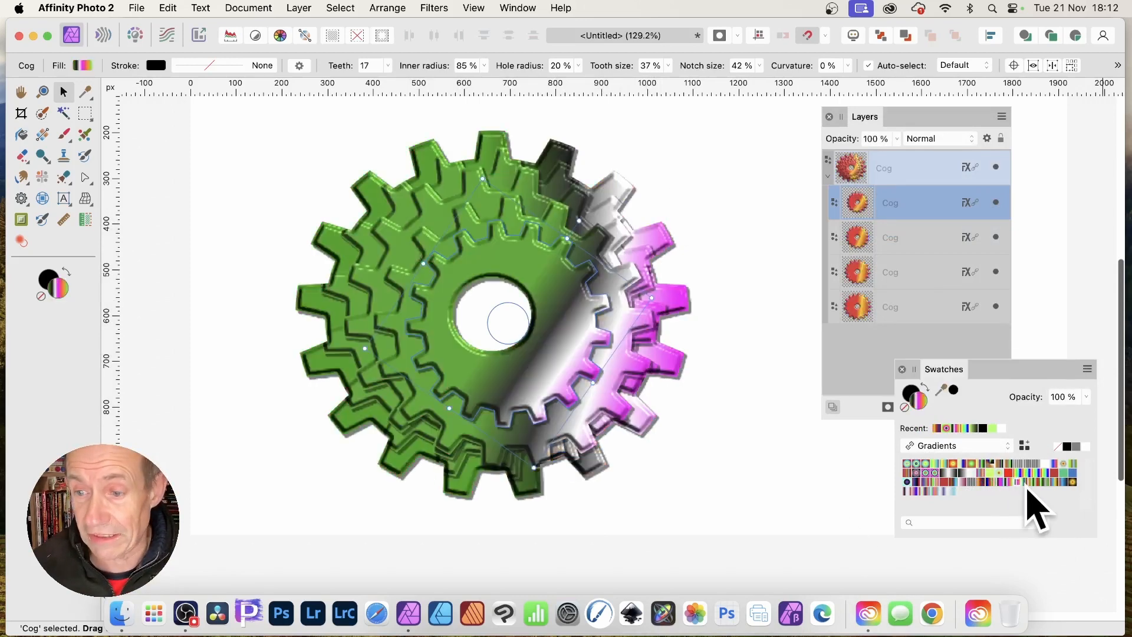
left_click(1029, 483)
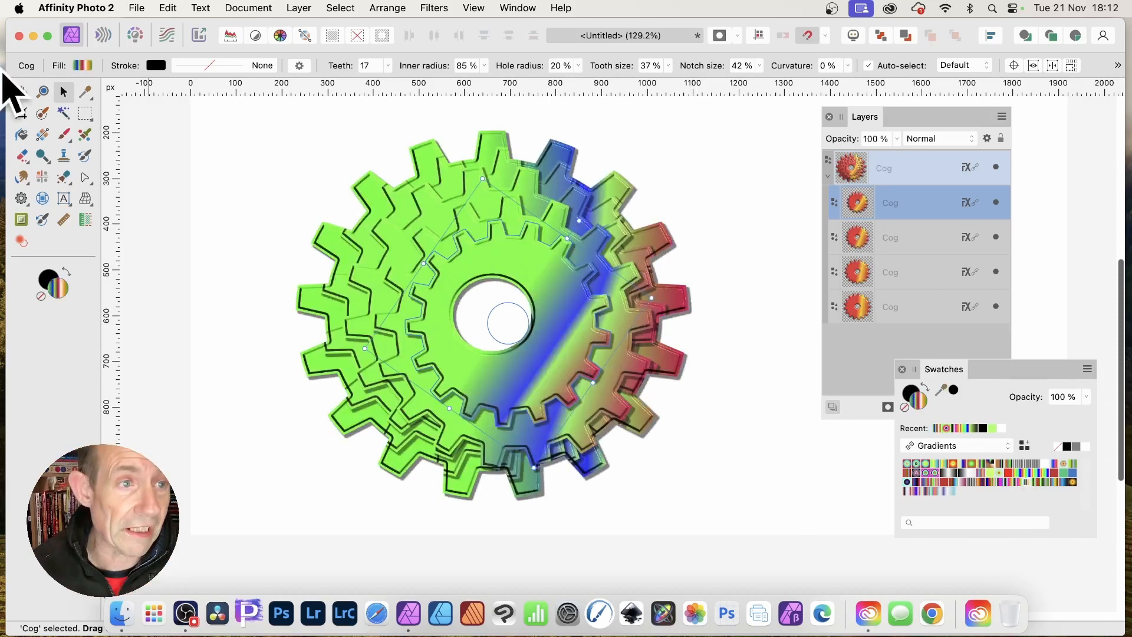
Change the cogs' gradient fill to Radial and shift its centre slightly left towards the middle of the hole
left_click(42, 135)
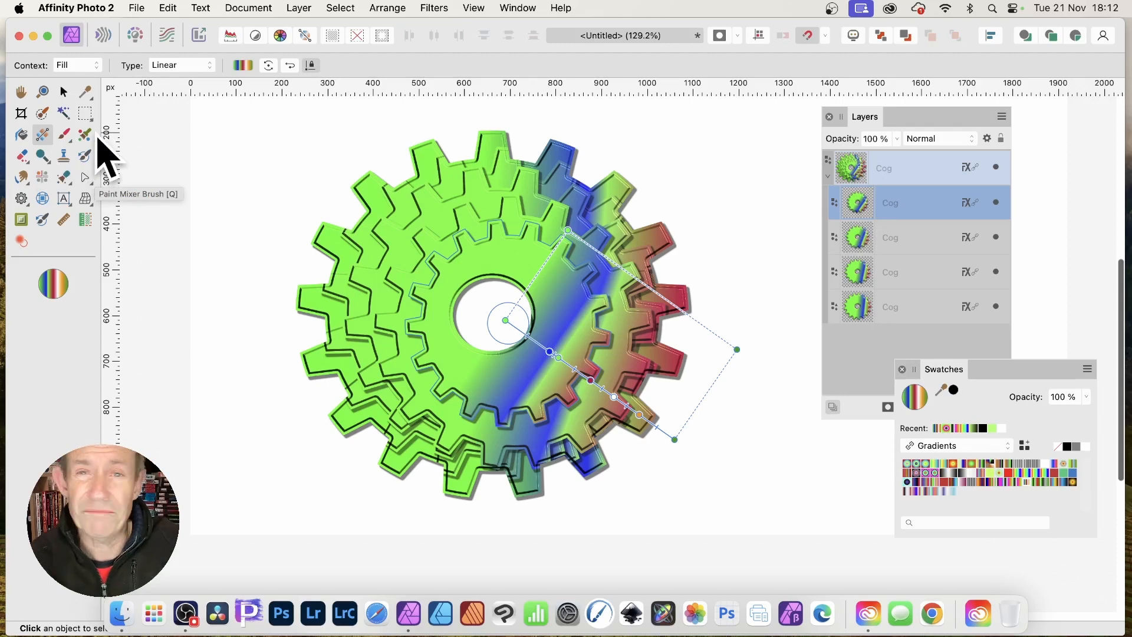
left_click(204, 66)
left_click(167, 96)
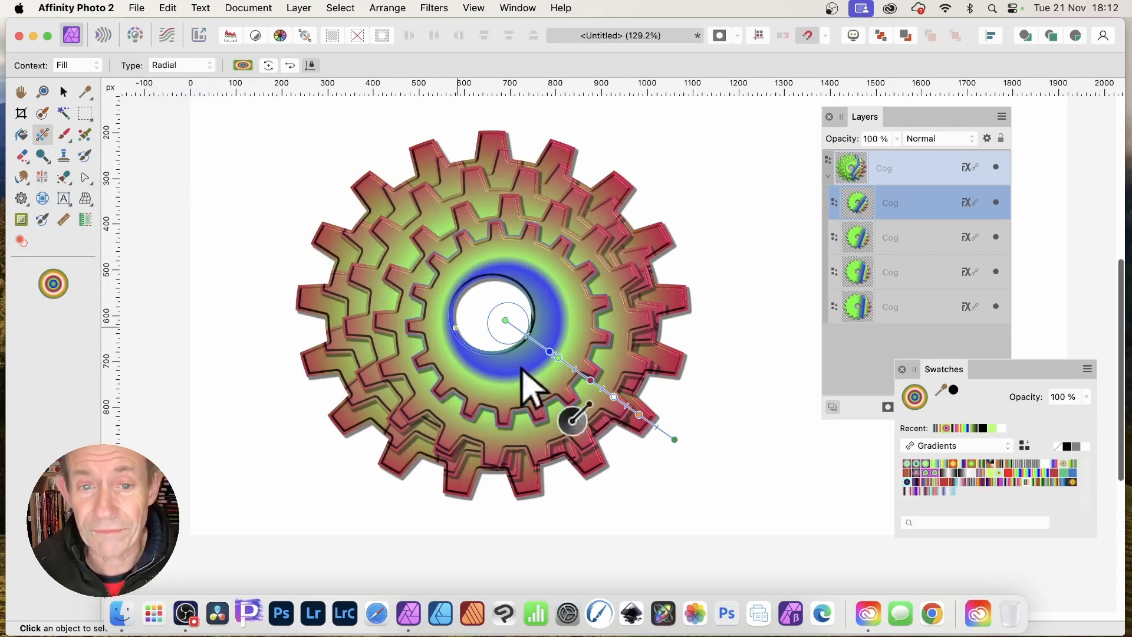
mouse_move(505, 320)
left_mouse_down()
mouse_move(491, 307)
mouse_move(493, 324)
mouse_move(503, 318)
left_mouse_up()
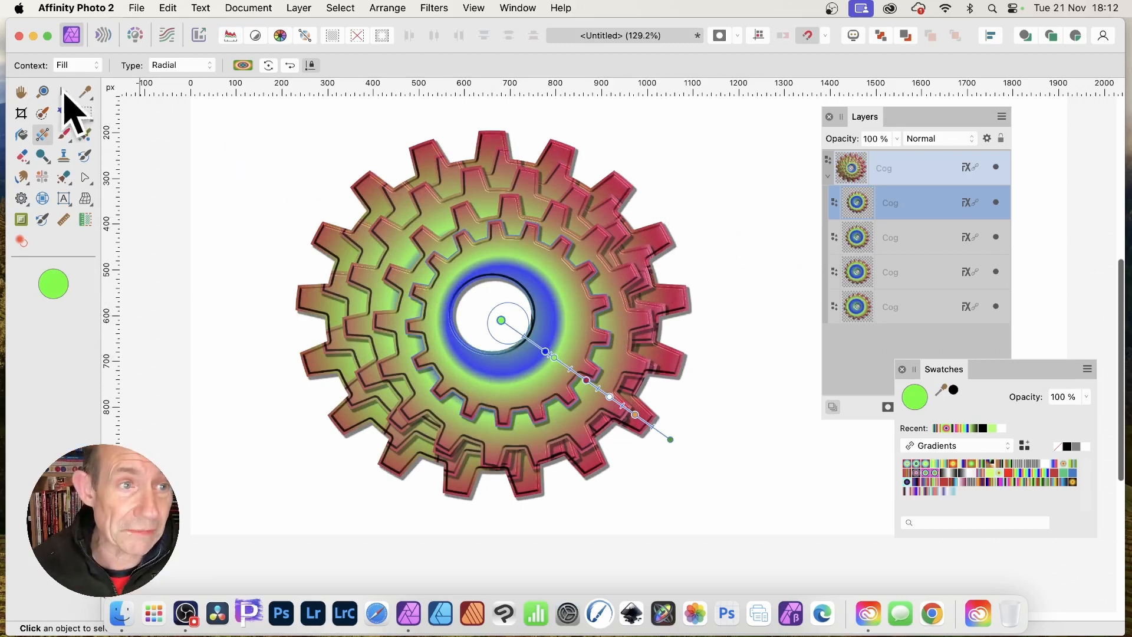
Set the linked cogs to 22 teeth with an inner radius of 85% and a hole radius of 18%
left_click(23, 199)
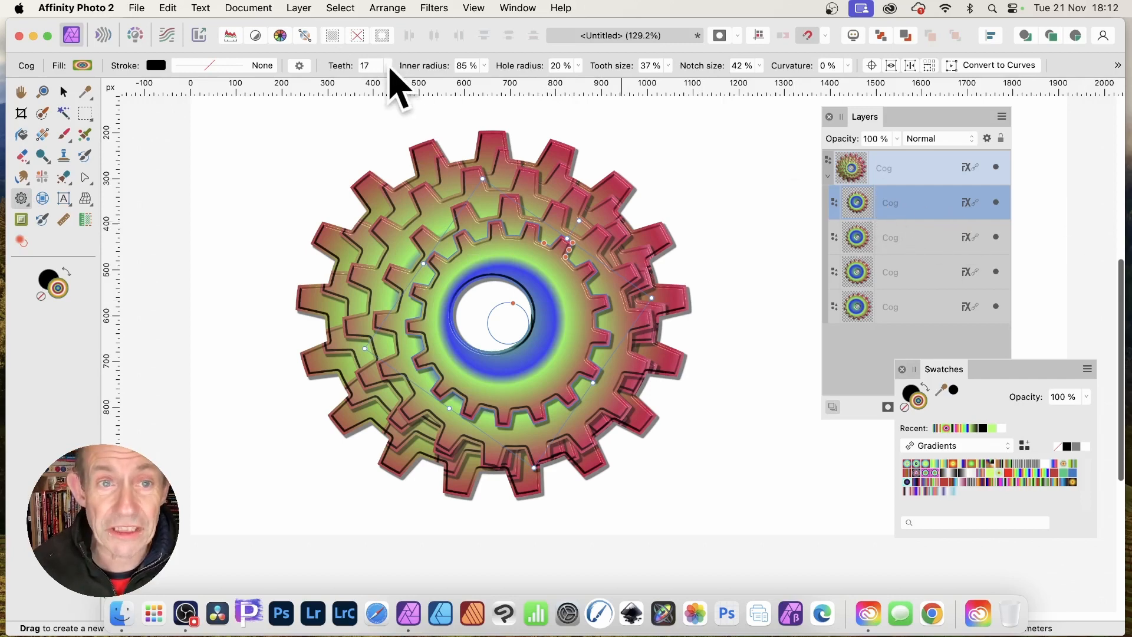
left_click(388, 65)
mouse_move(391, 81)
left_mouse_down()
mouse_move(436, 86)
mouse_move(402, 87)
left_mouse_up()
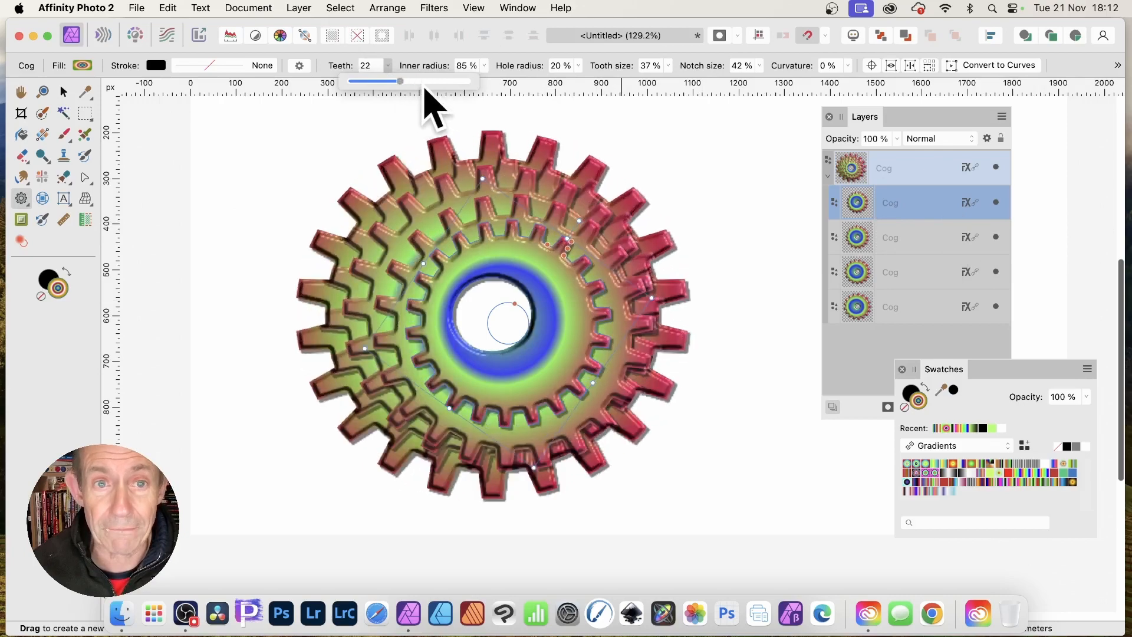
left_click(484, 65)
mouse_move(476, 80)
left_mouse_down()
mouse_move(448, 88)
mouse_move(507, 87)
mouse_move(485, 89)
left_mouse_up()
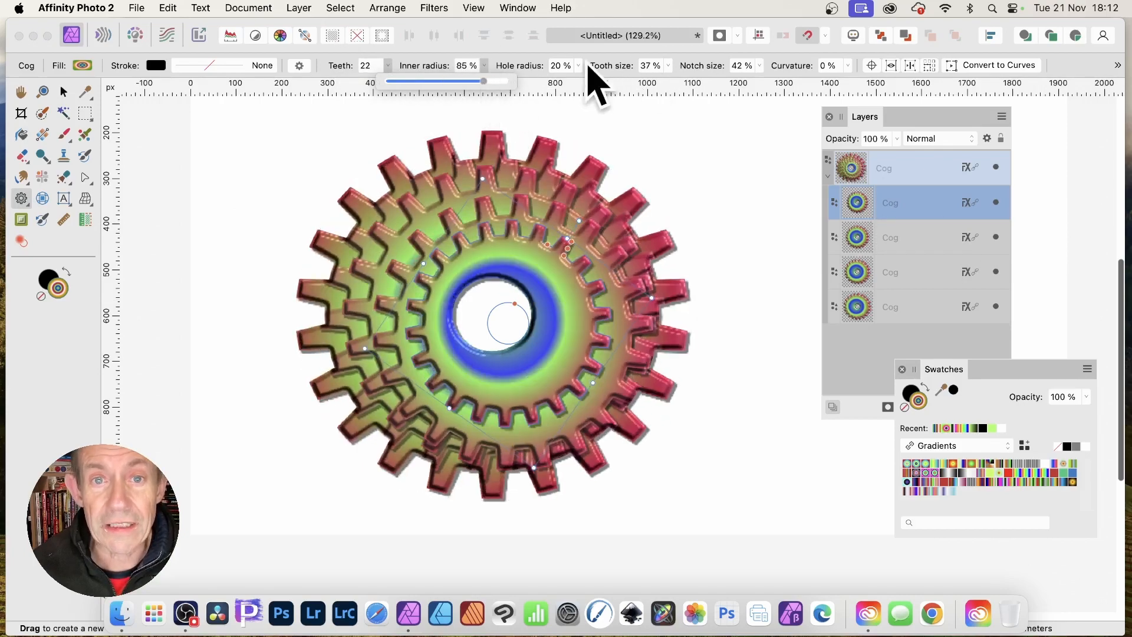
left_click(579, 65)
left_click_drag(583, 81, 577, 302)
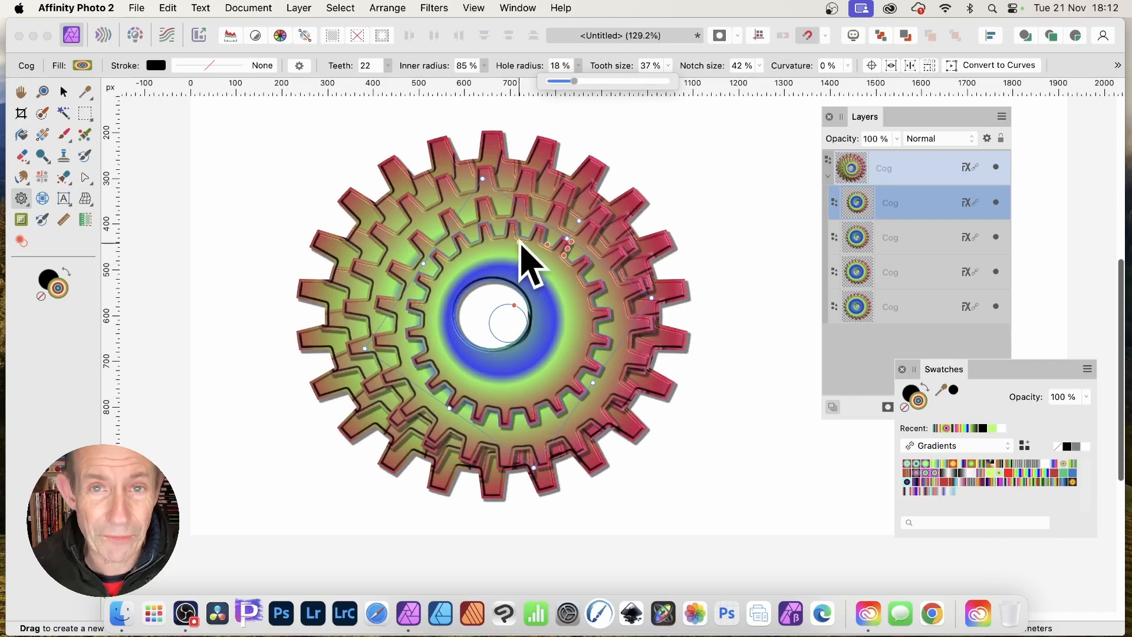
Set the cogs' tooth size to 75%, notch size to 21% and curvature to 100%
left_click(669, 65)
left_click_drag(661, 84, 736, 82)
left_click(759, 66)
left_click(848, 66)
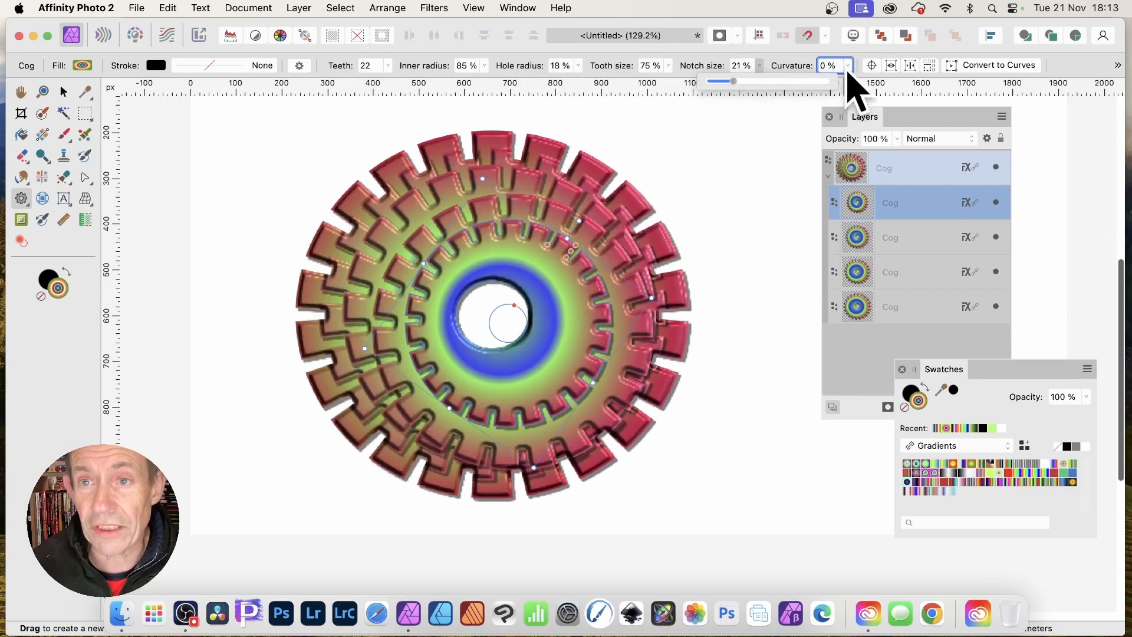
left_click_drag(842, 83, 907, 105)
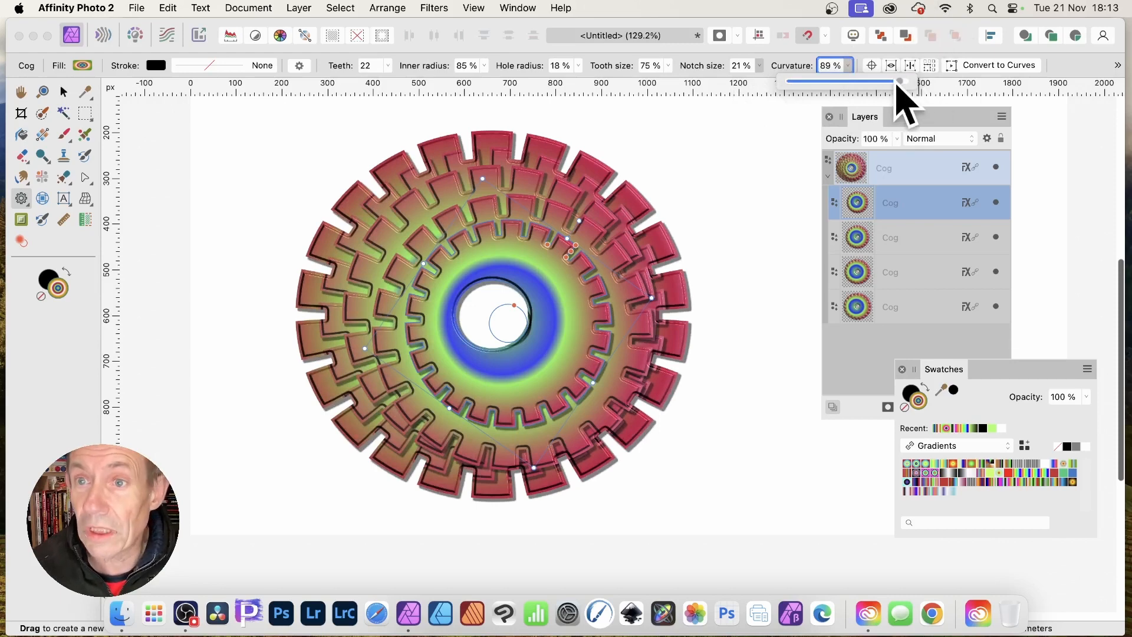
left_click_drag(902, 96, 907, 101)
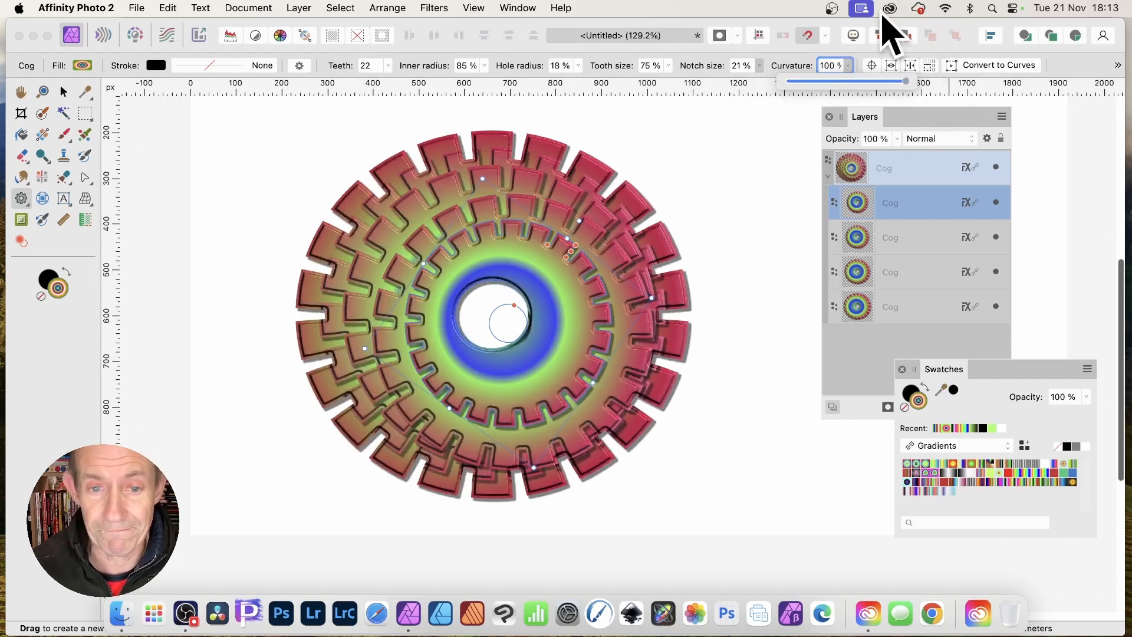
Select all four nested cogs and align them to a common centre both horizontally and vertically
left_click(63, 92)
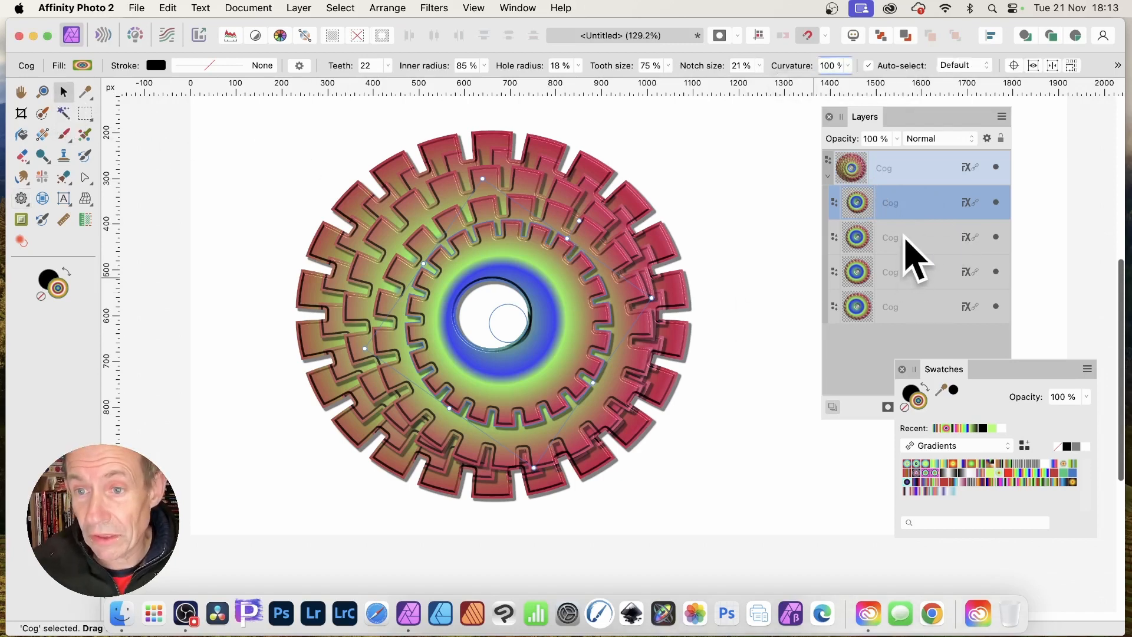
left_click(904, 236)
left_click(895, 209)
left_click(903, 307, "shift")
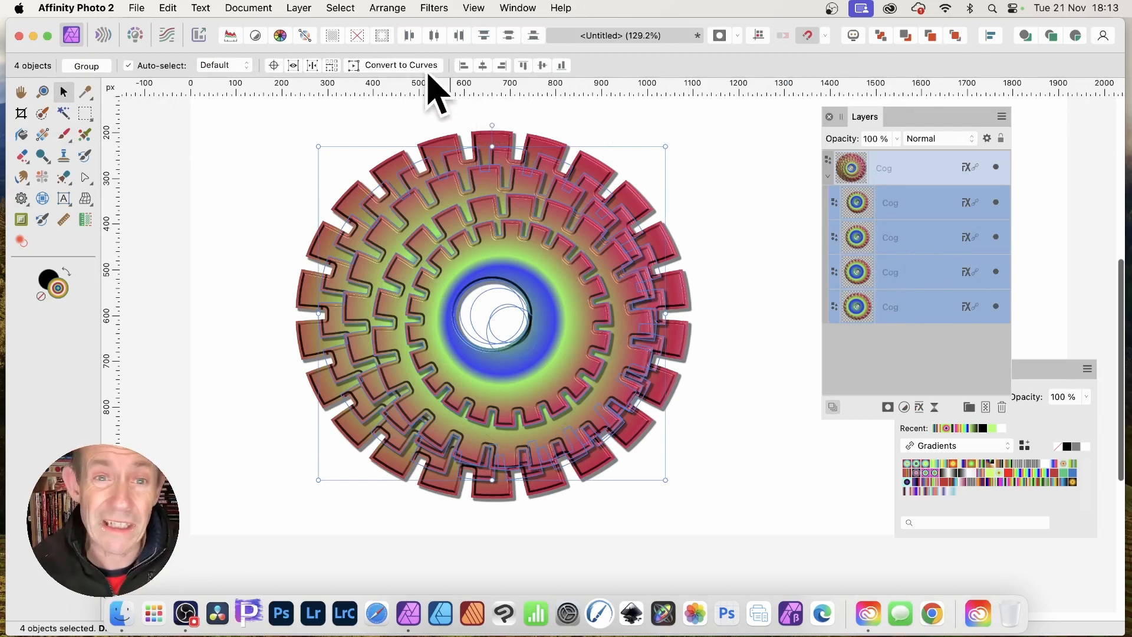
left_click(482, 66)
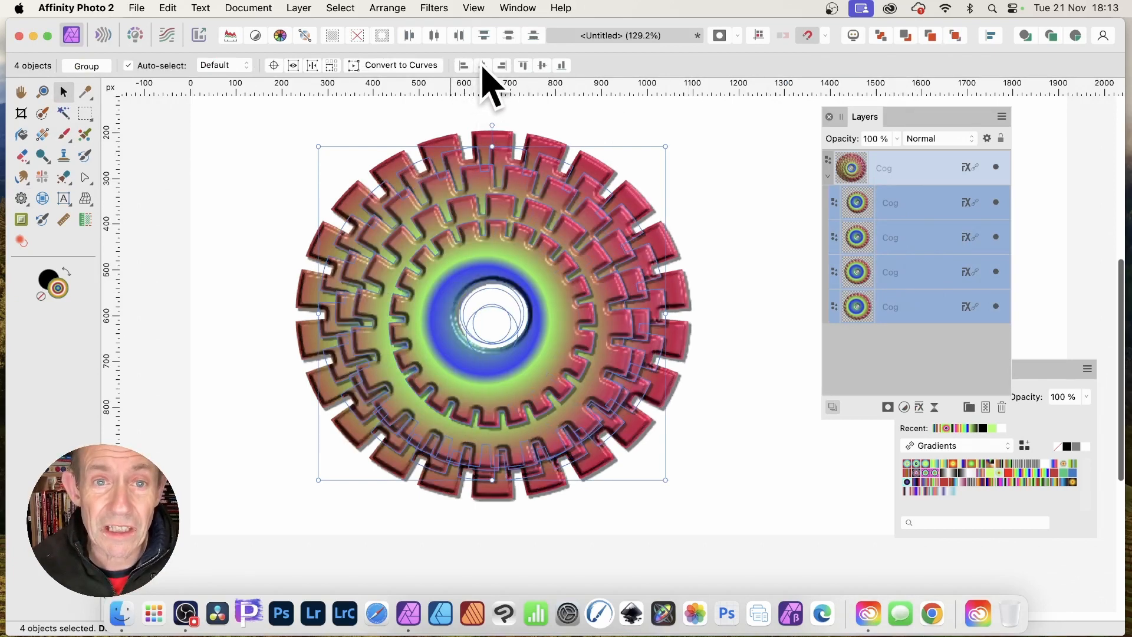
left_click(542, 65)
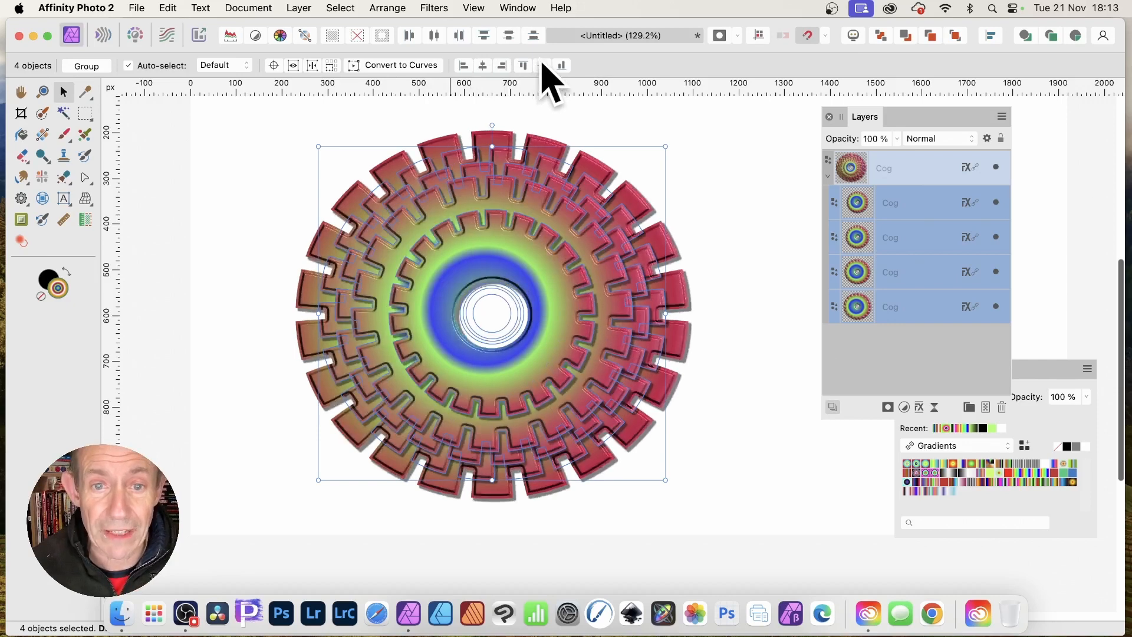
Set the linked cogs to 15 teeth and an inner radius of 71% through the innermost cog
left_click(904, 203)
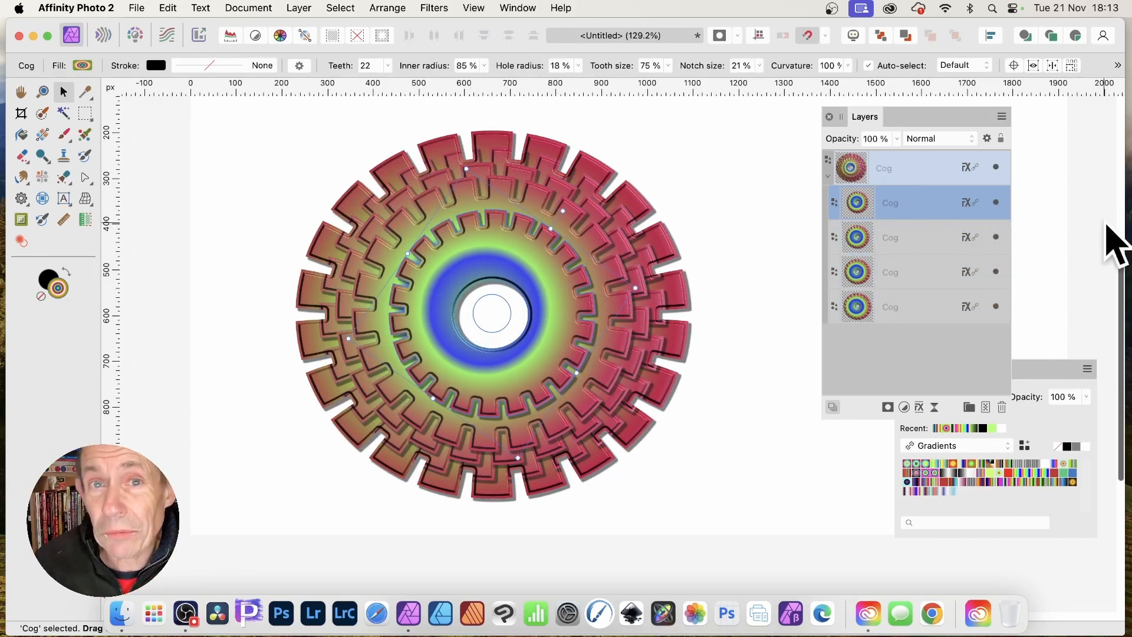
left_click(390, 66)
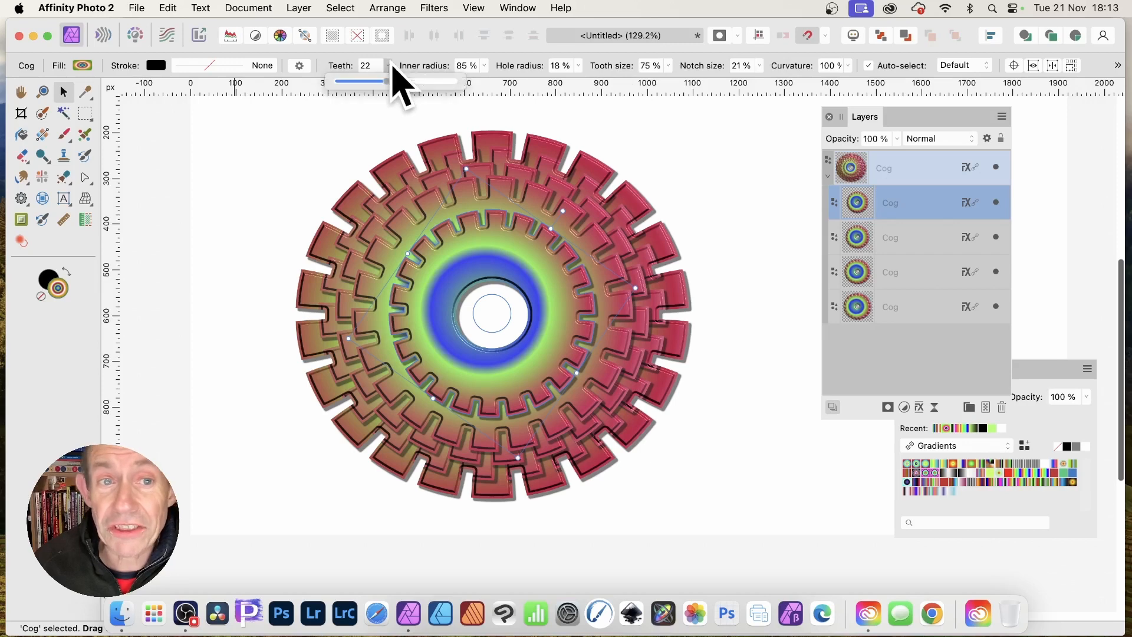
left_click_drag(387, 82, 369, 82)
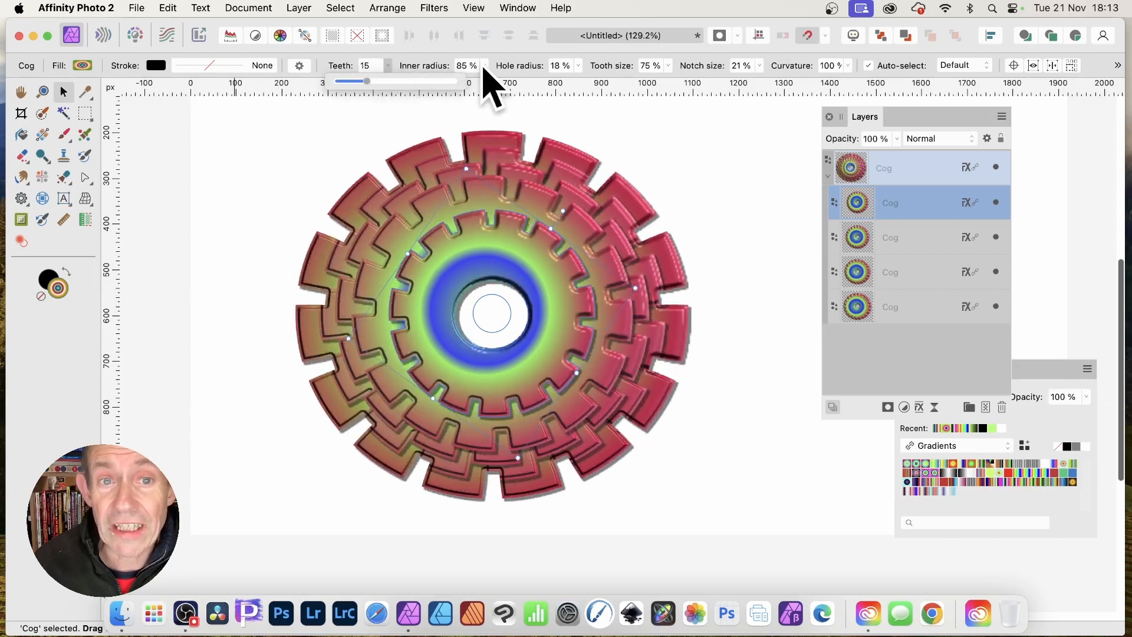
left_click(485, 65)
left_click_drag(484, 81, 462, 80)
Rasterise the parent cog together with its nested cogs, without preserving the layer effects
left_click(703, 220)
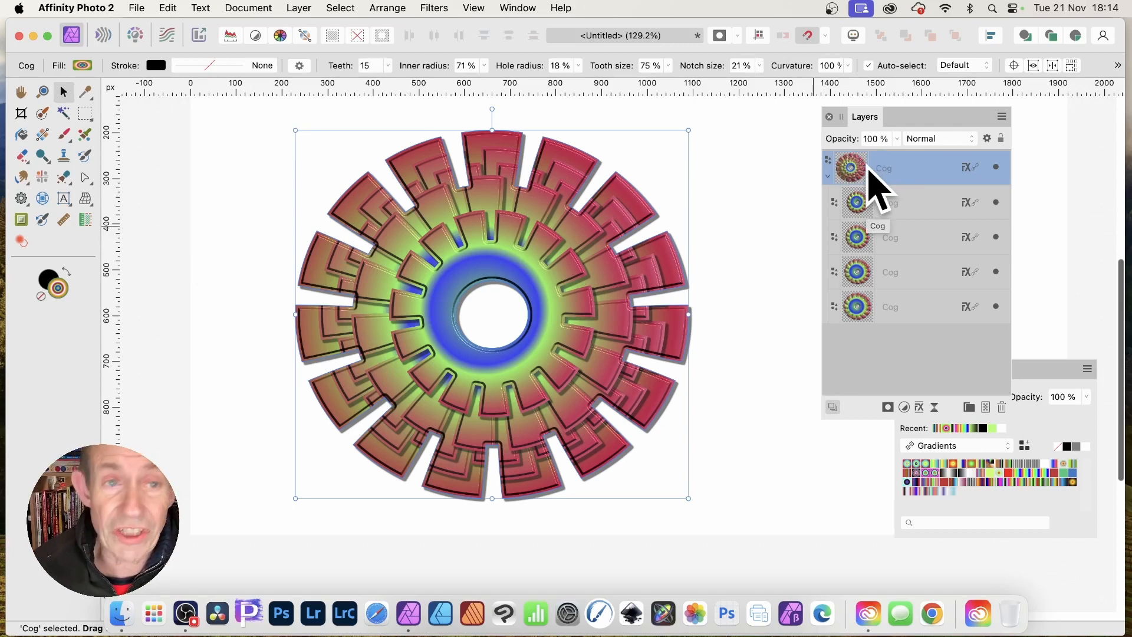
left_click(301, 8)
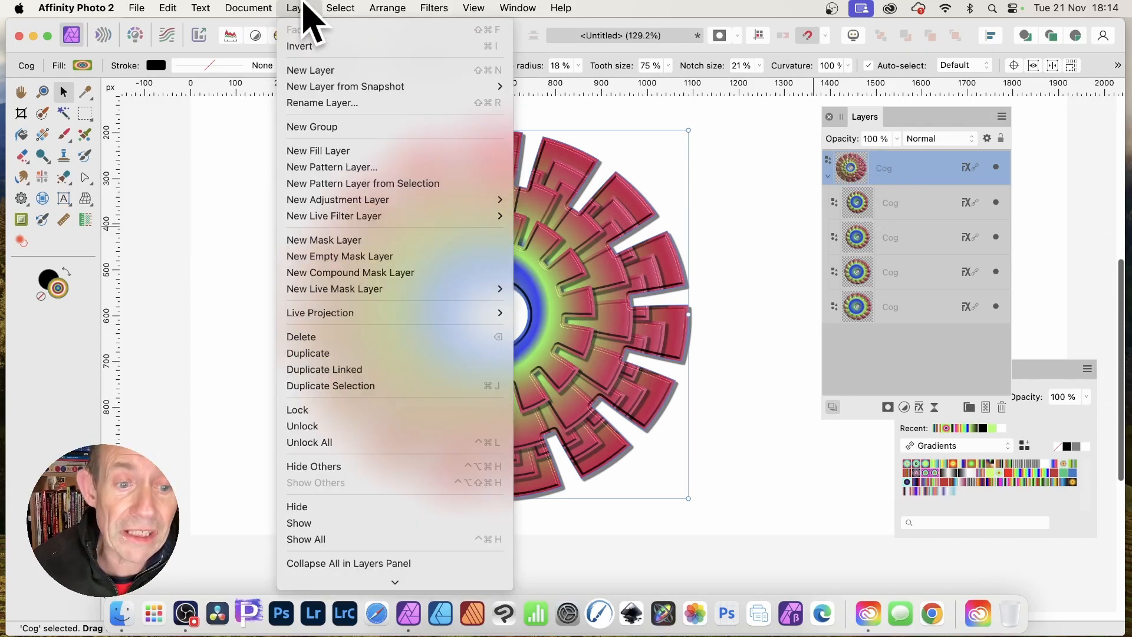
mouse_move(335, 607)
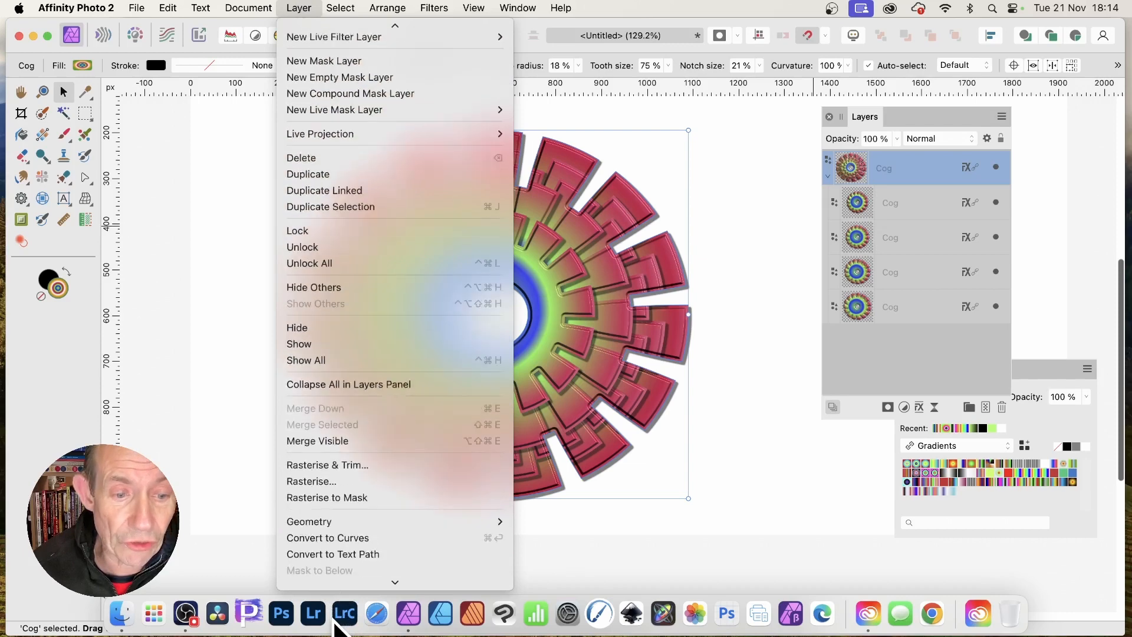
left_click(341, 474)
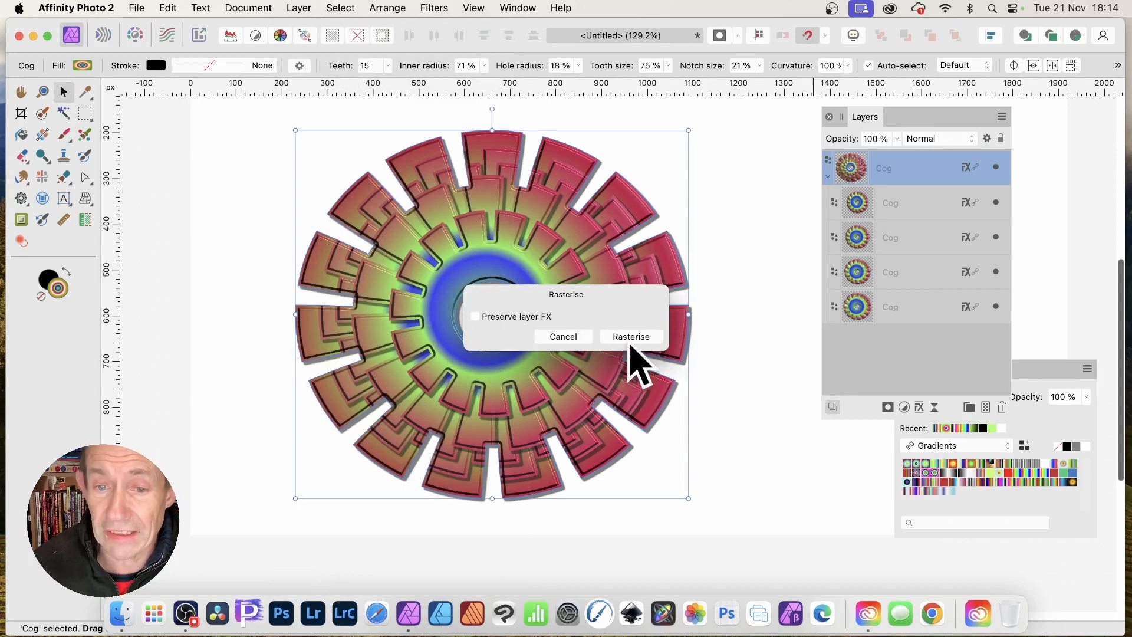
left_click(635, 340)
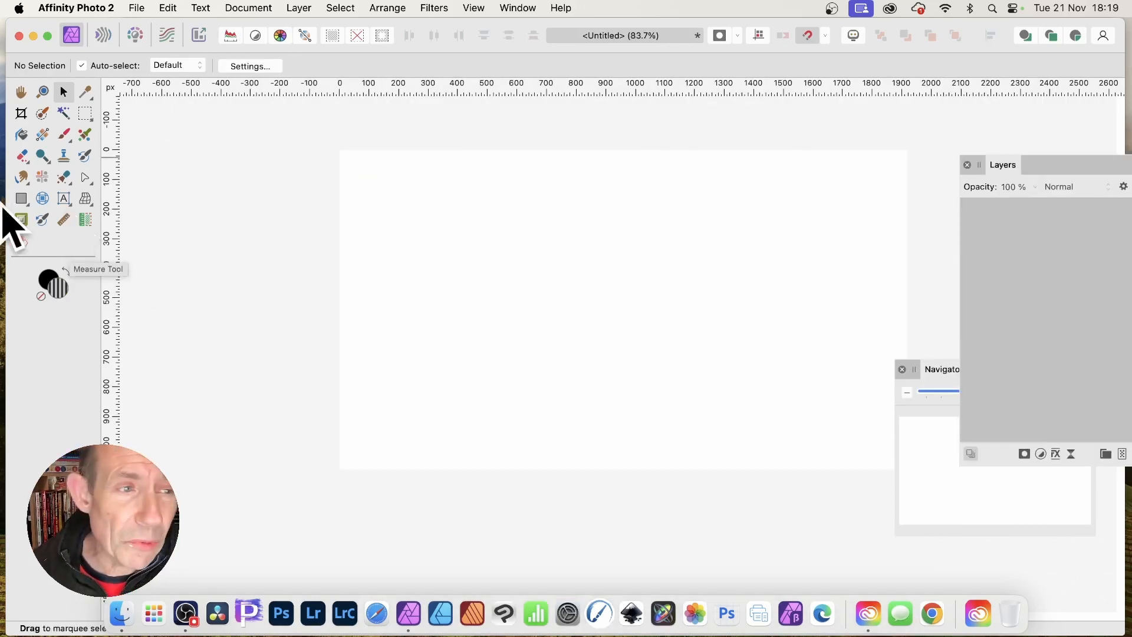
Draw a gradient-filled rectangle about 490 by 370 px in the upper-left corner of the blank canvas
left_click(23, 200)
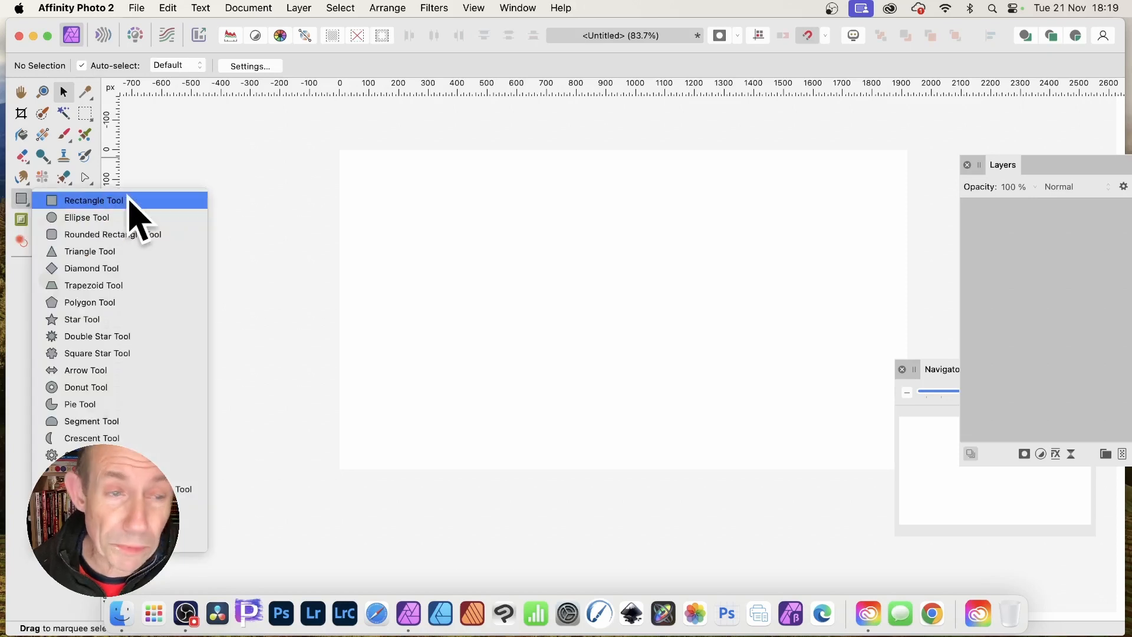
left_click(110, 205)
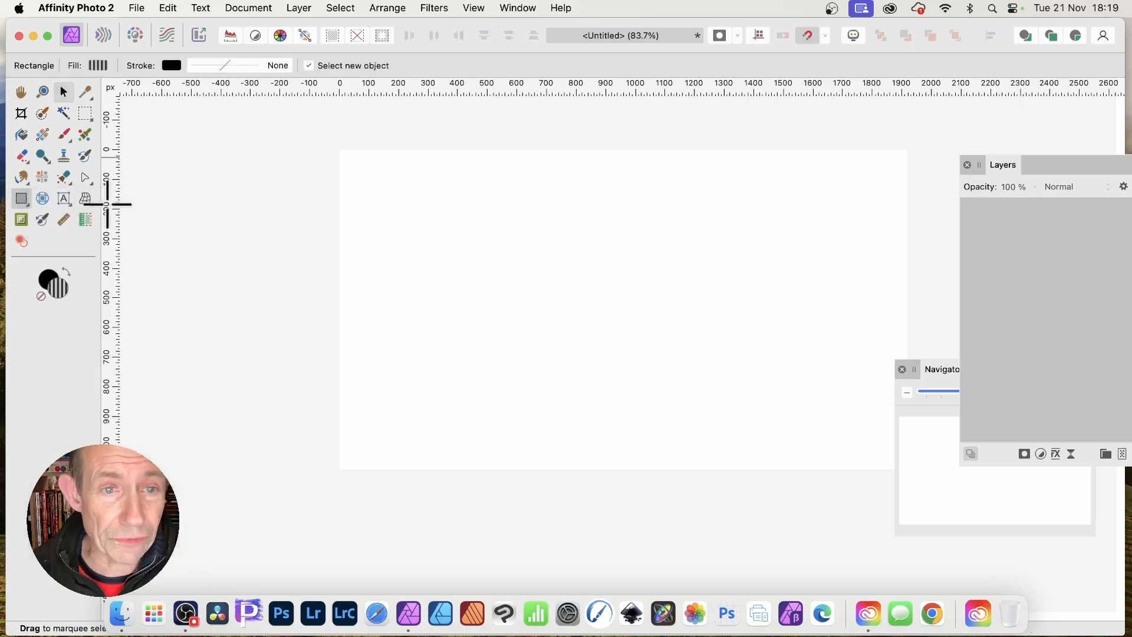
left_click_drag(340, 150, 488, 259)
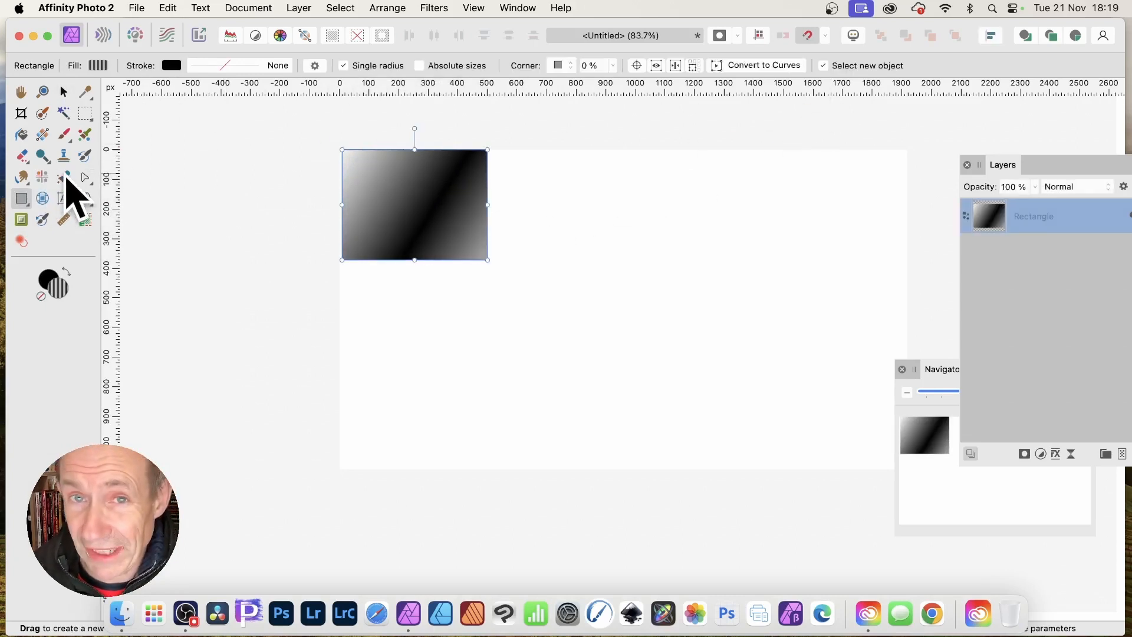
Stretch the rectangle's linear gradient diagonally from its upper-left to beyond its lower-right corner, and create a linked duplicate of the rectangle
left_click(42, 135)
left_click_drag(358, 143, 502, 250)
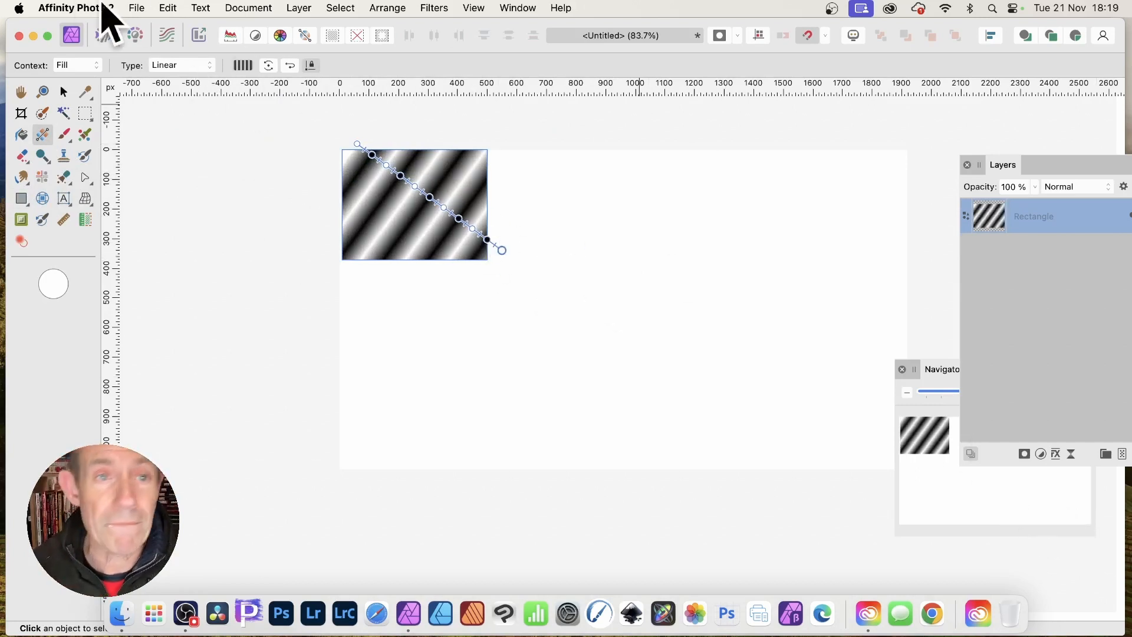
left_click(295, 8)
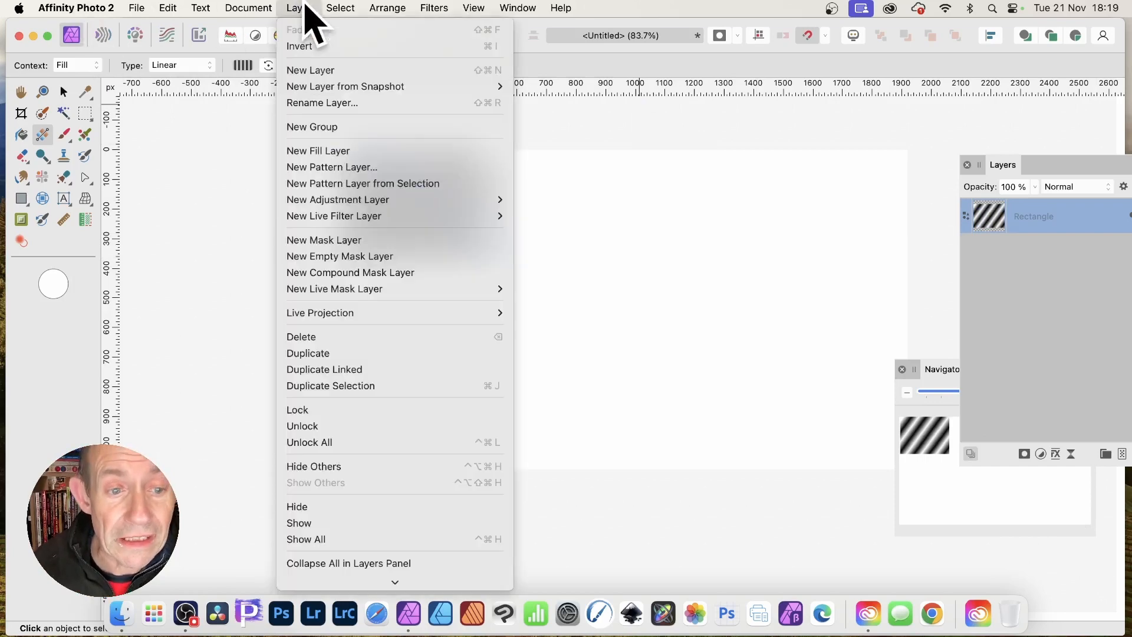
left_click(335, 370)
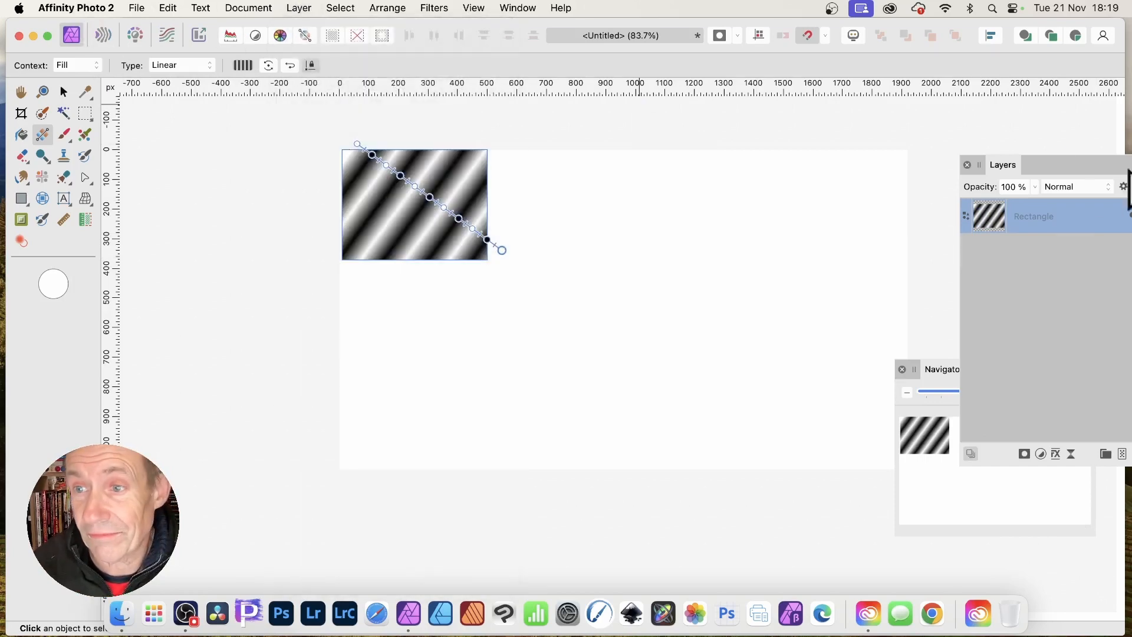
Nest the linked duplicate inside the original rectangle and expand the parent layer
left_click_drag(1061, 165, 841, 118)
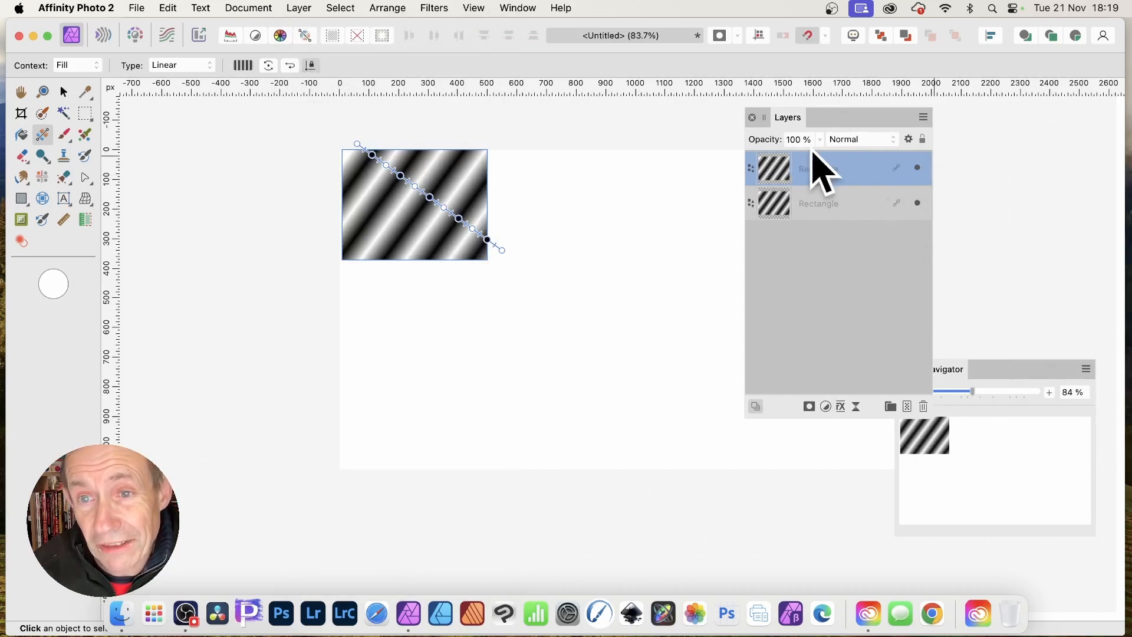
left_click_drag(773, 172, 807, 207)
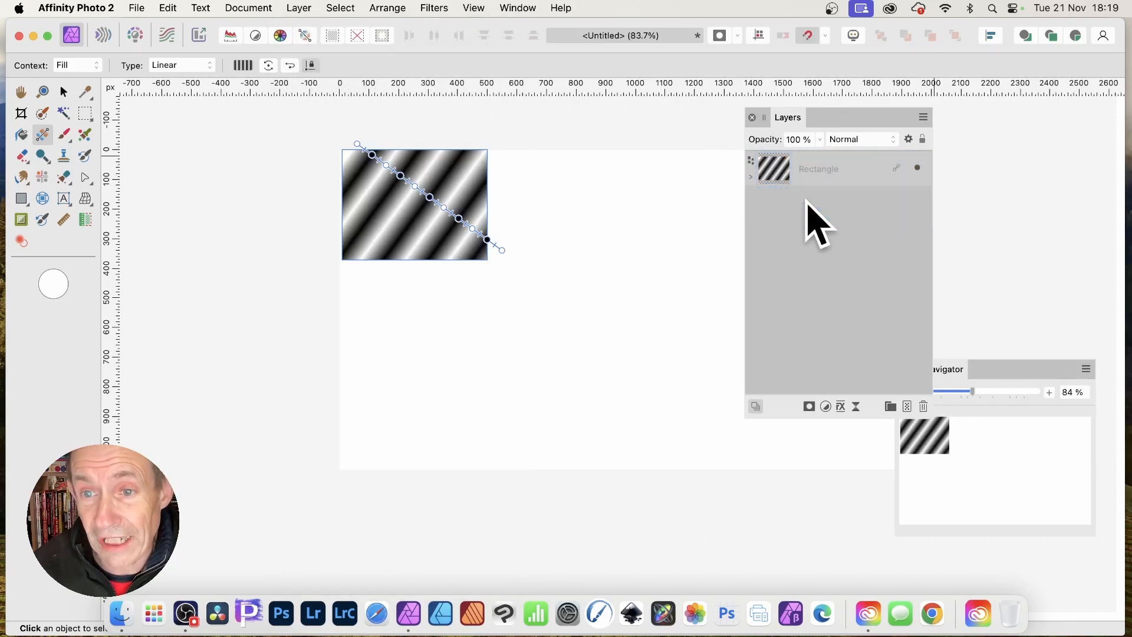
left_click(752, 177)
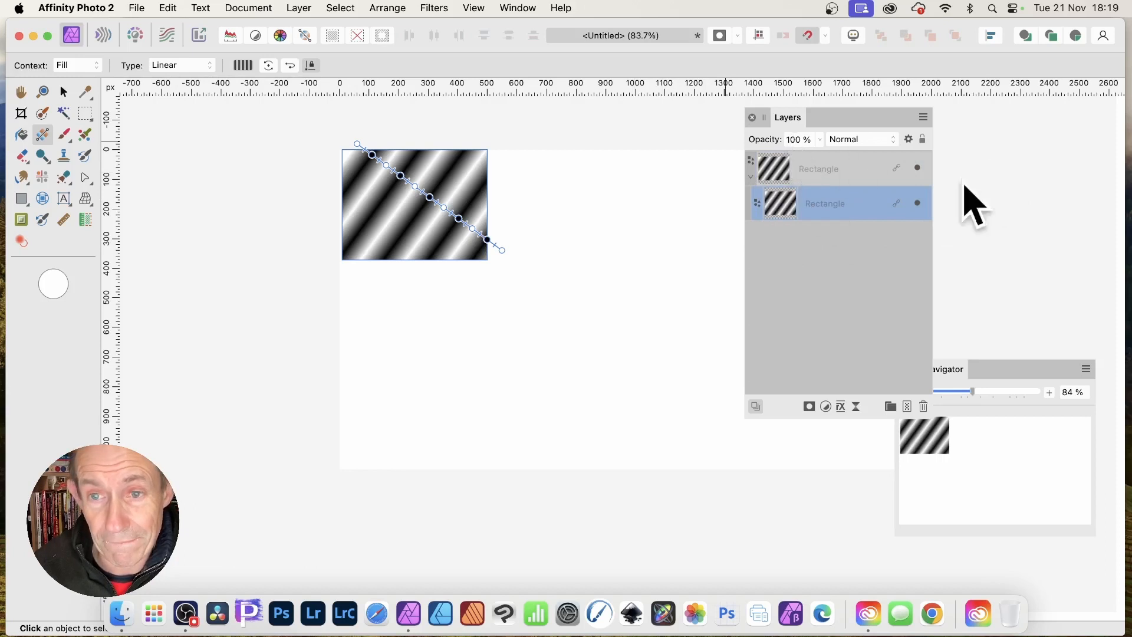
Duplicate the nested rectangle, shrink the copy to about 435 by 320 px from two opposite corners, and rotate it slightly clockwise
left_click(63, 92)
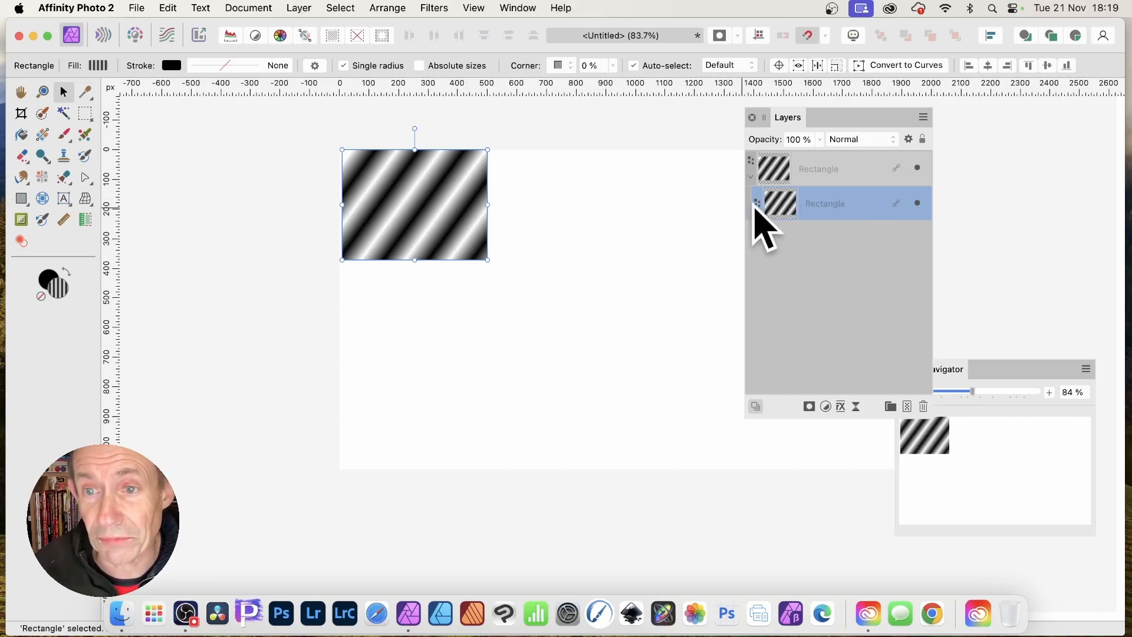
right_click(780, 204)
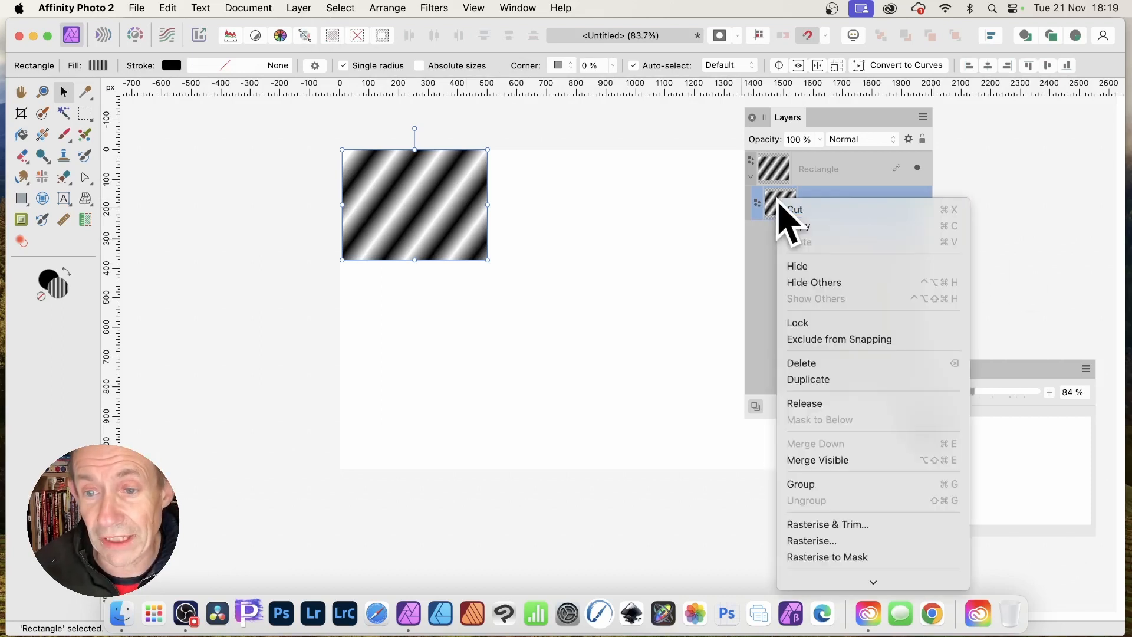
left_click(815, 381)
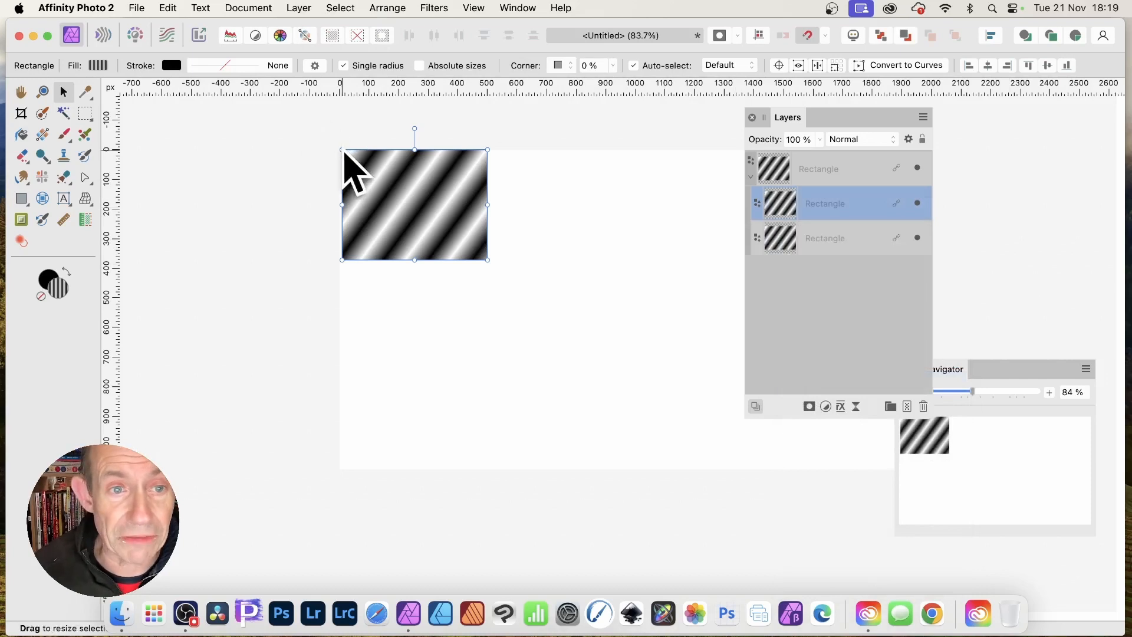
mouse_move(344, 152)
left_mouse_down()
mouse_move(359, 162)
mouse_move(351, 156)
left_mouse_up()
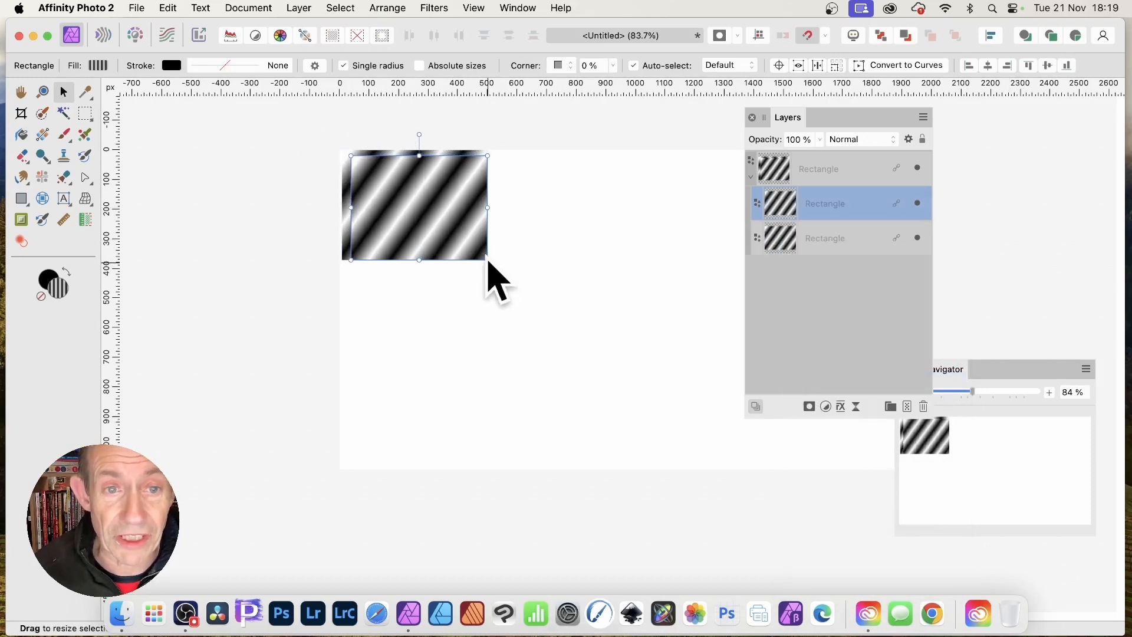
left_click_drag(488, 259, 479, 251)
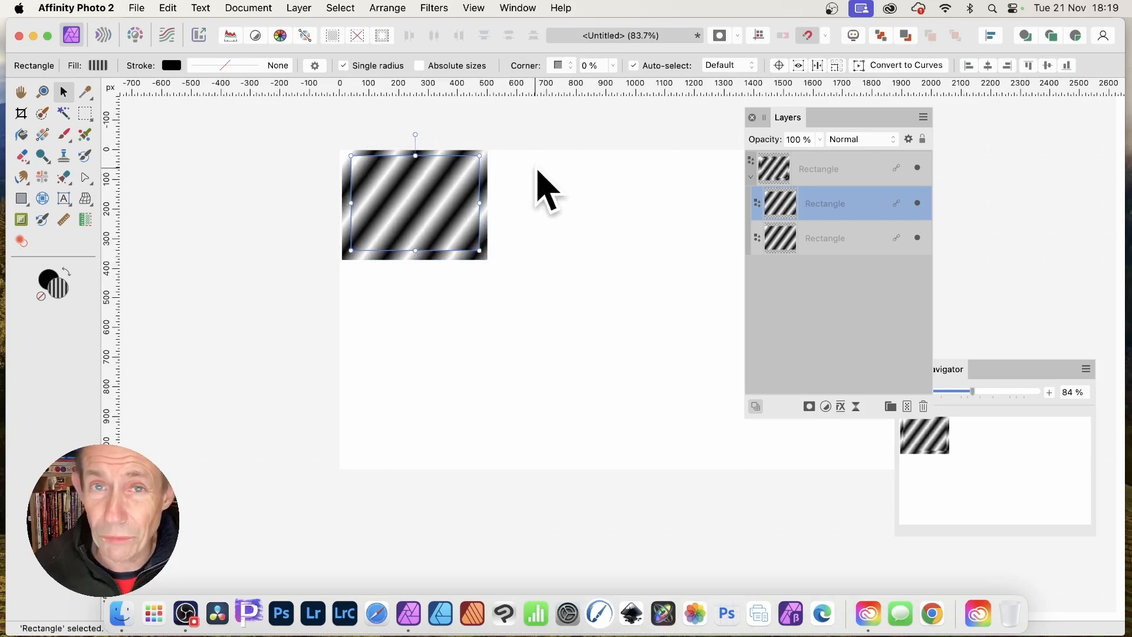
left_click_drag(415, 135, 428, 135)
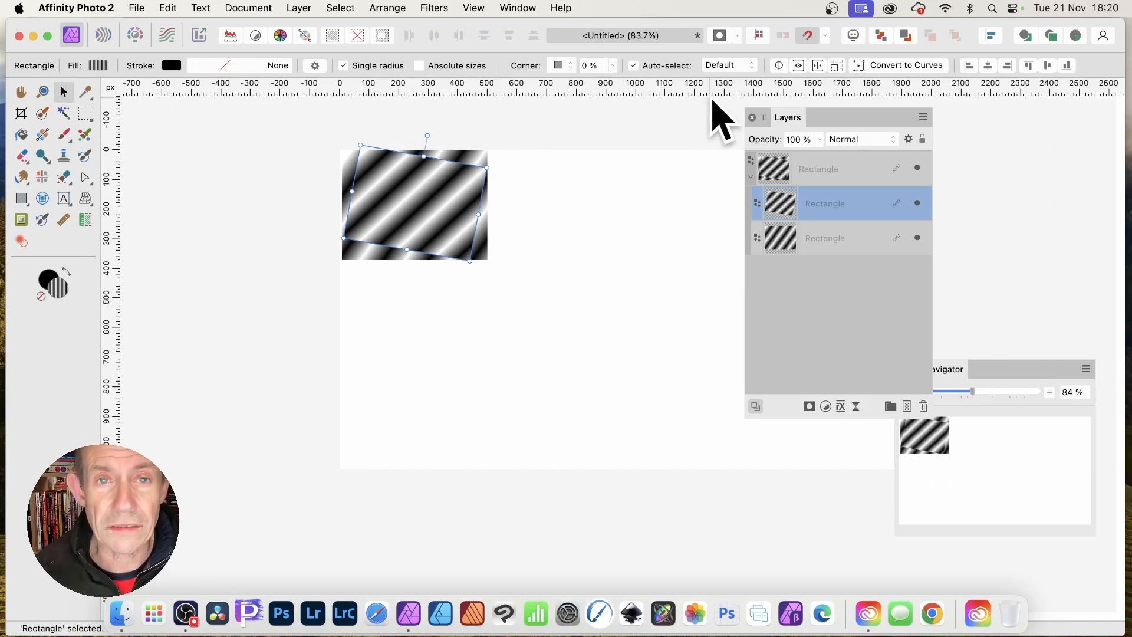
Repeat the duplication with its shrink and rotation until the nested rectangles spiral down to a tiny centre
key("super+j")
key("super+j")
key("super+j")
key("super+j")
key("super+j")
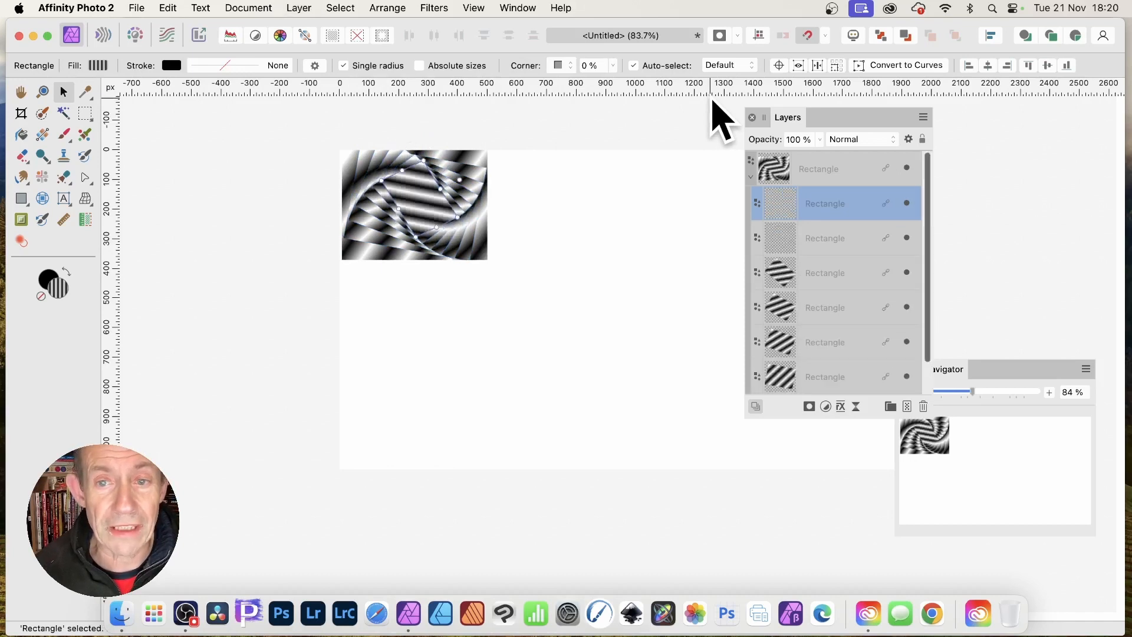
key("super+j")
key("super+j")
key("super+j")
key("super+j")
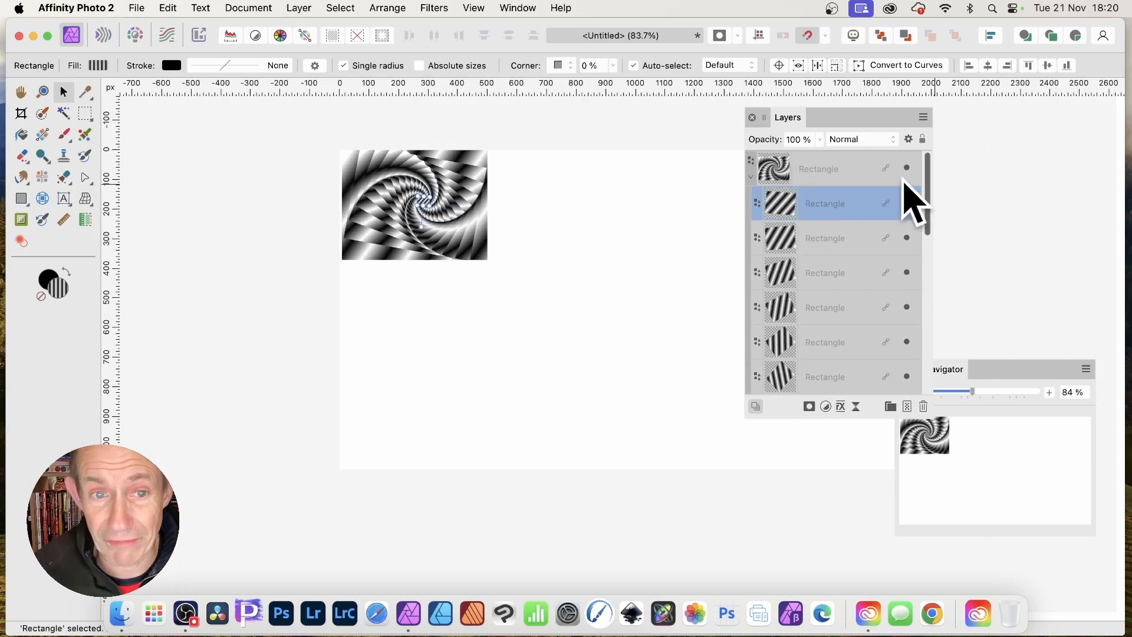
Select the parent rectangle with its nested spiral and copy it into a three-by-three grid of adjoining tiles on the canvas
left_click(862, 169)
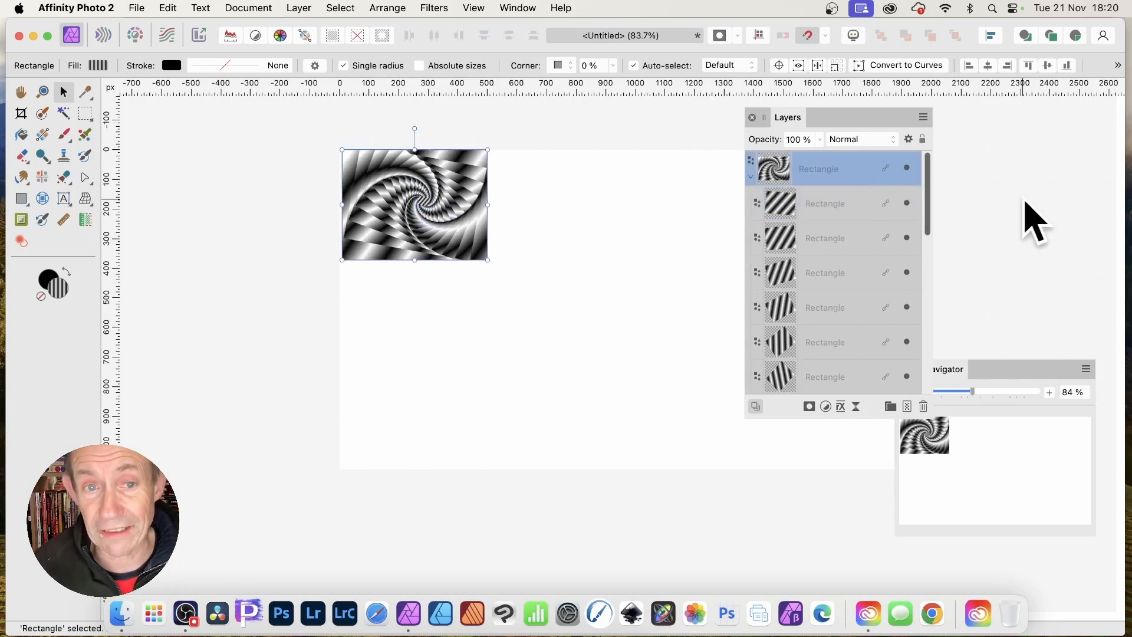
left_click(299, 8)
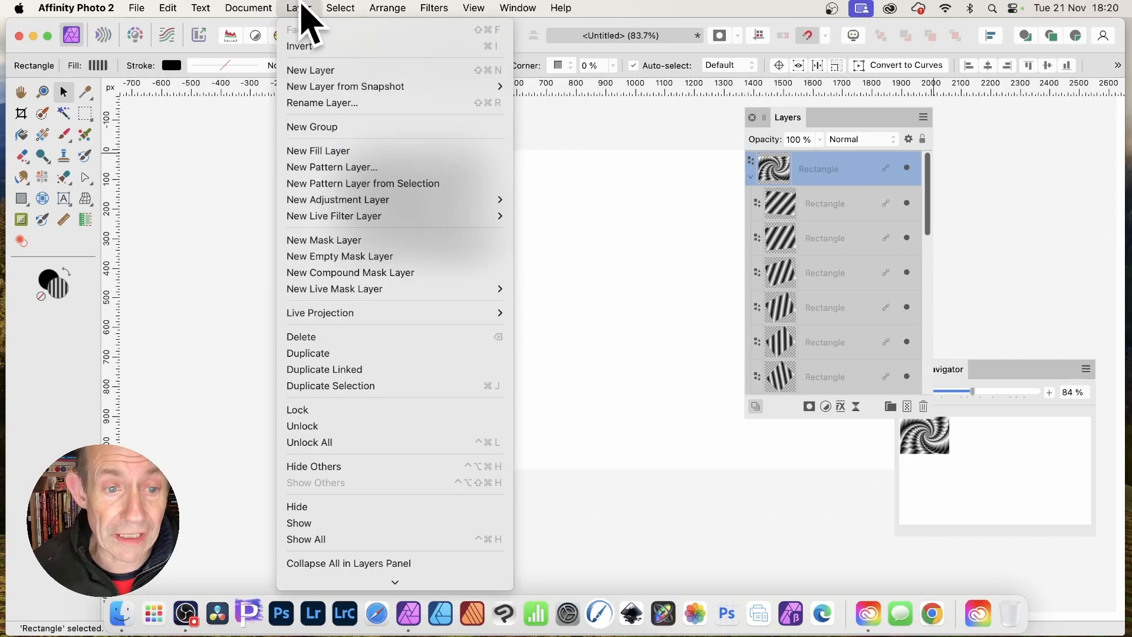
left_click(652, 384)
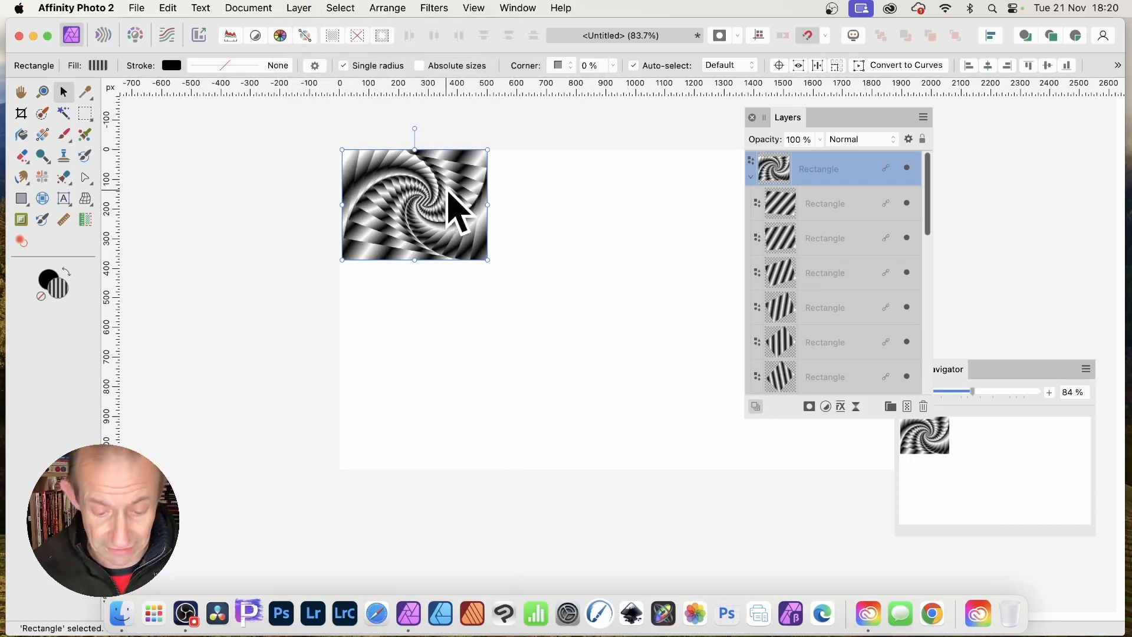
left_click_drag(421, 197, 567, 195)
left_click_drag(813, 129, 944, 133)
left_click_drag(556, 232, 413, 311)
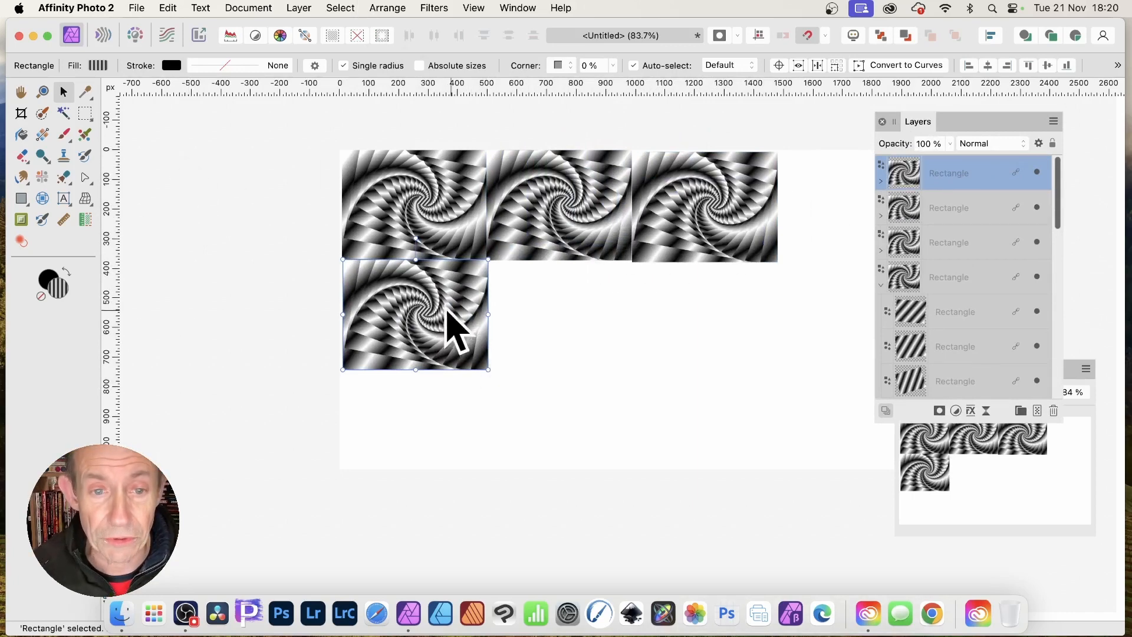
left_click_drag(450, 320, 726, 425)
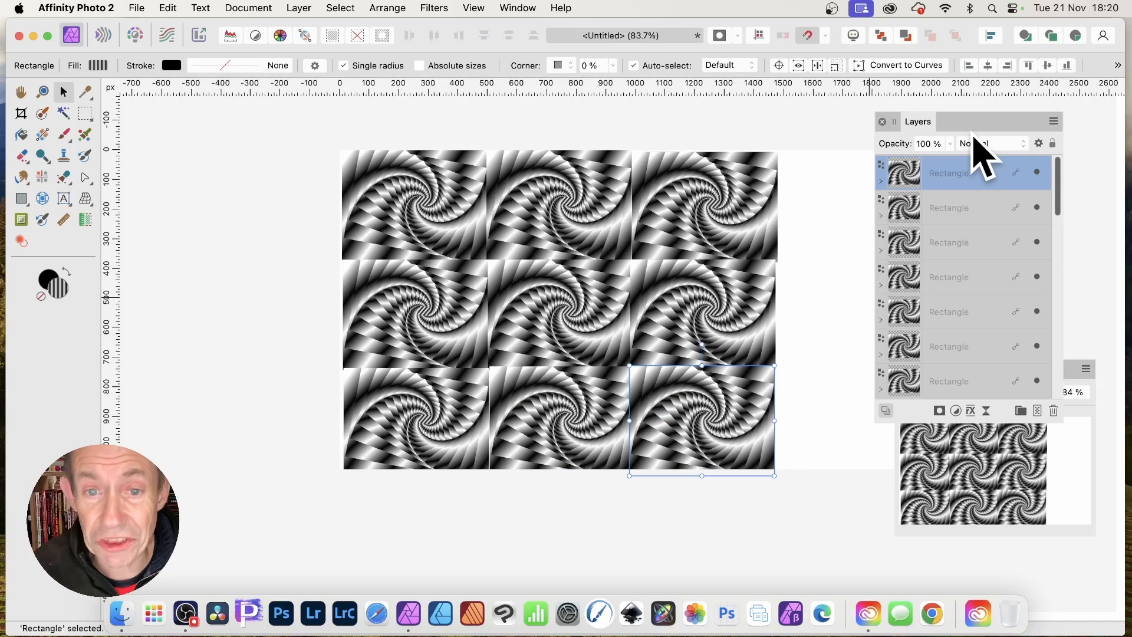
Try a 3D layer effect with a 20.4 px radius on the topmost nested rectangle of the lower-right tile, and switch it off
left_click(882, 181)
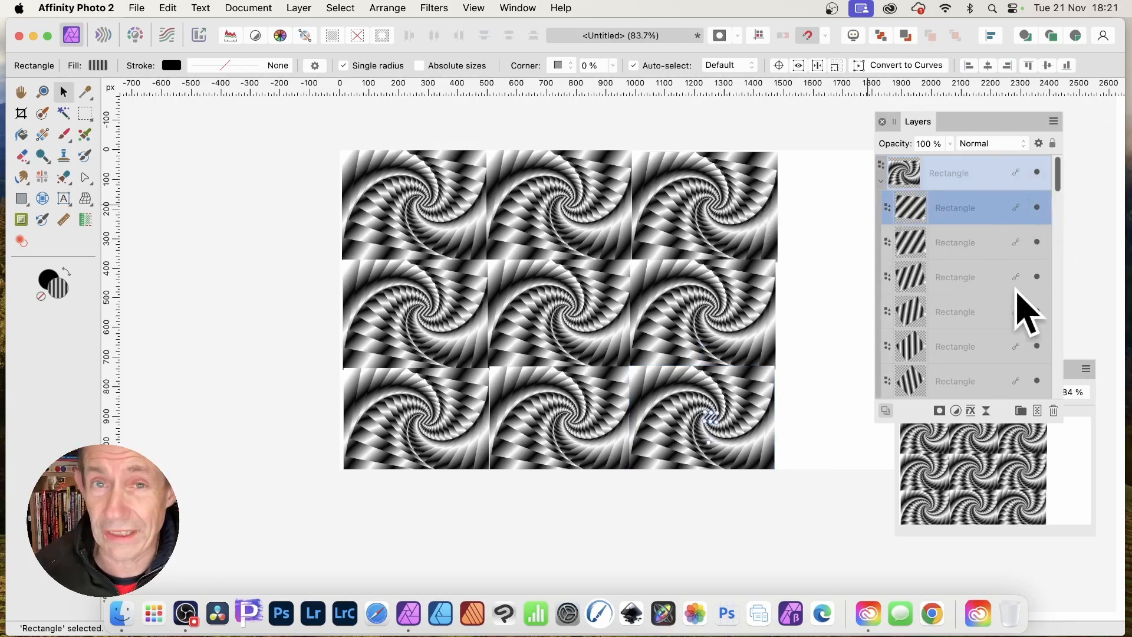
left_click(972, 411)
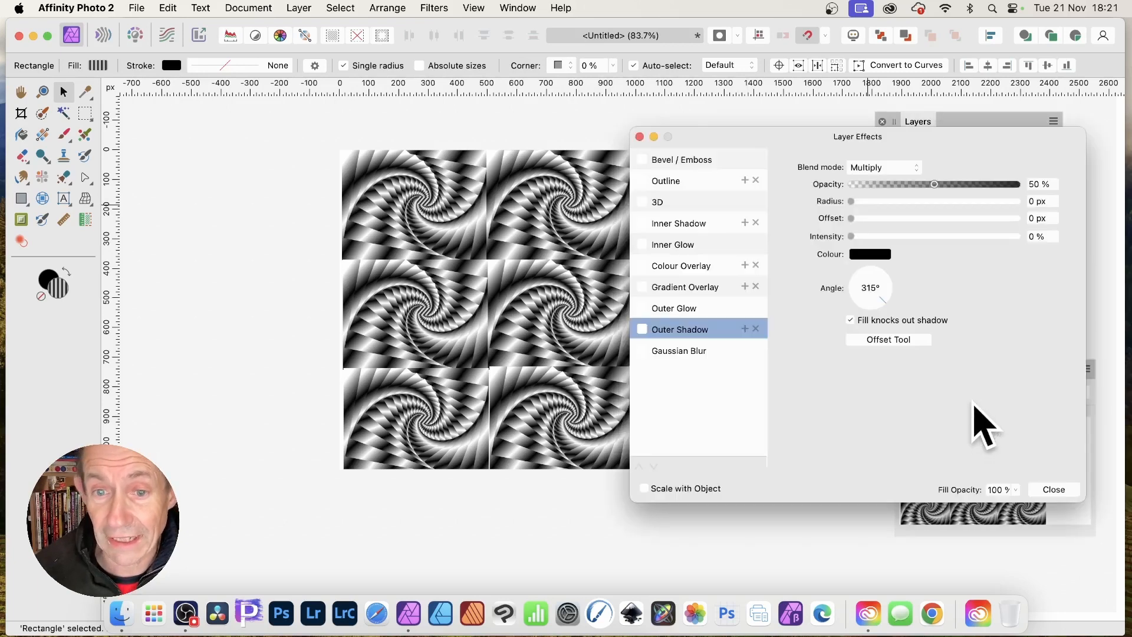
left_click(665, 203)
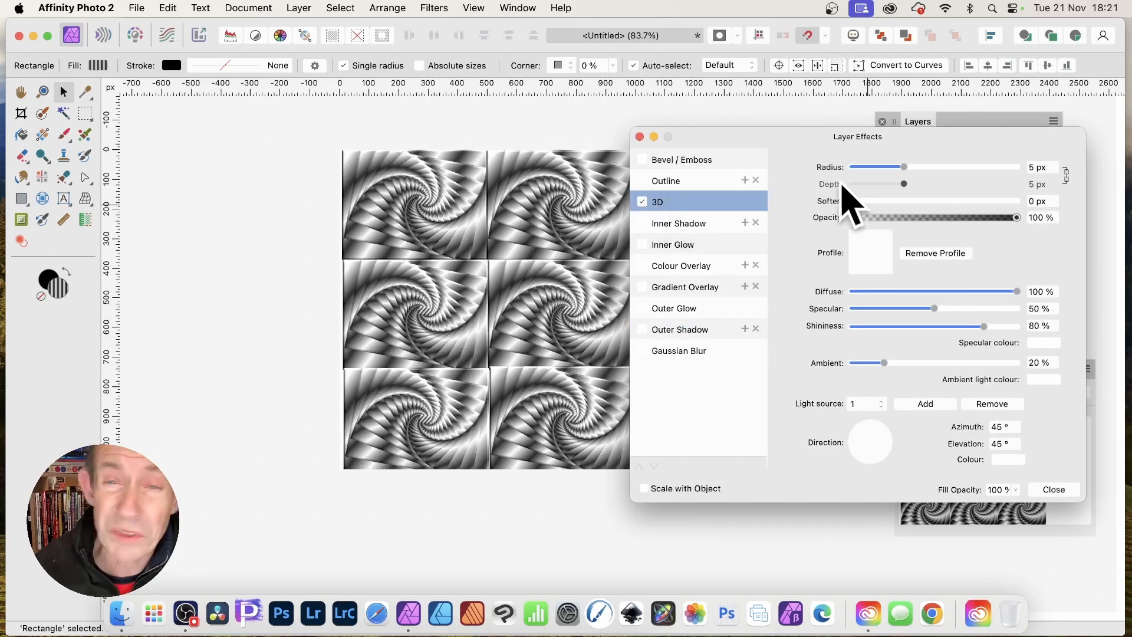
left_click_drag(907, 167, 941, 168)
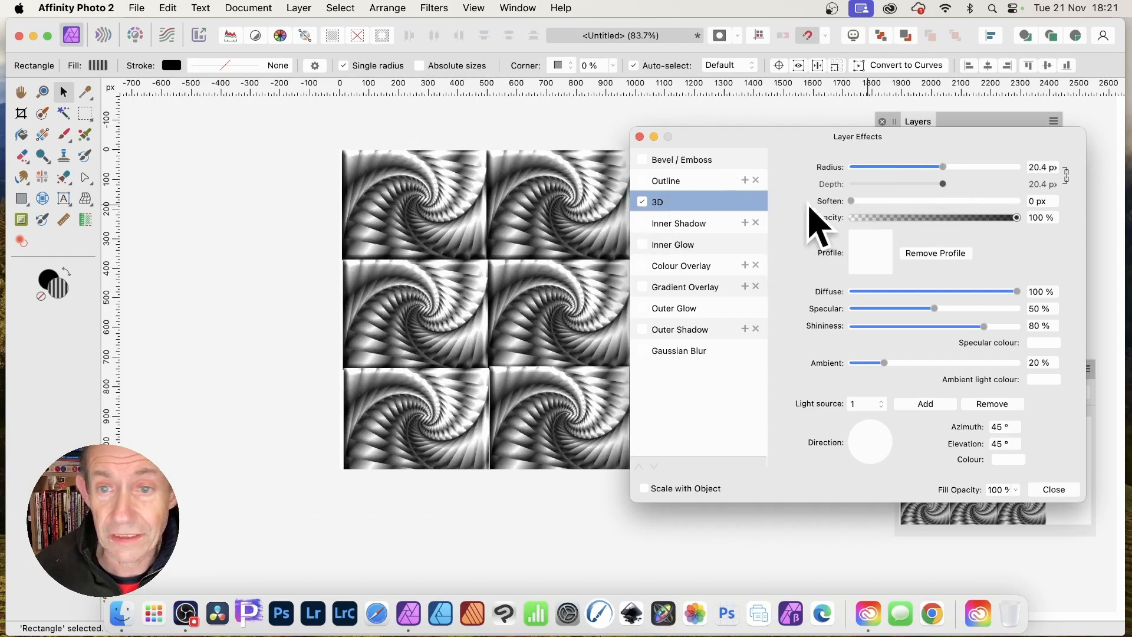
left_click(642, 202)
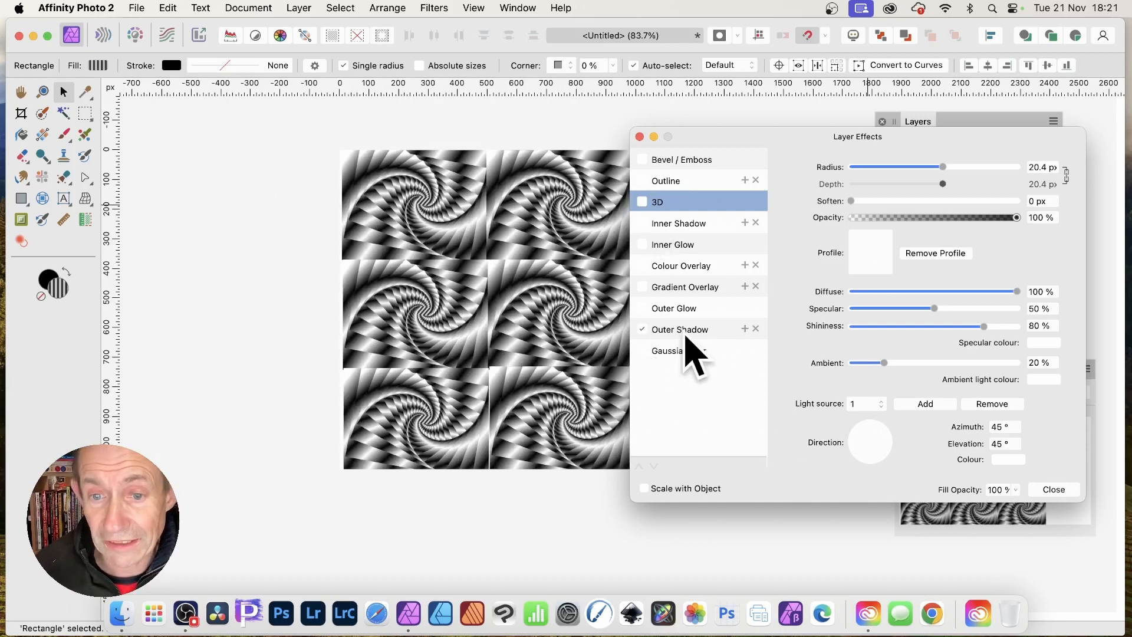
Apply an outer shadow with 1.9 px radius, 15.2 px offset and 80% intensity to the nested rectangle, leaving the gradient overlay off
left_click(683, 327)
left_click_drag(852, 202, 972, 236)
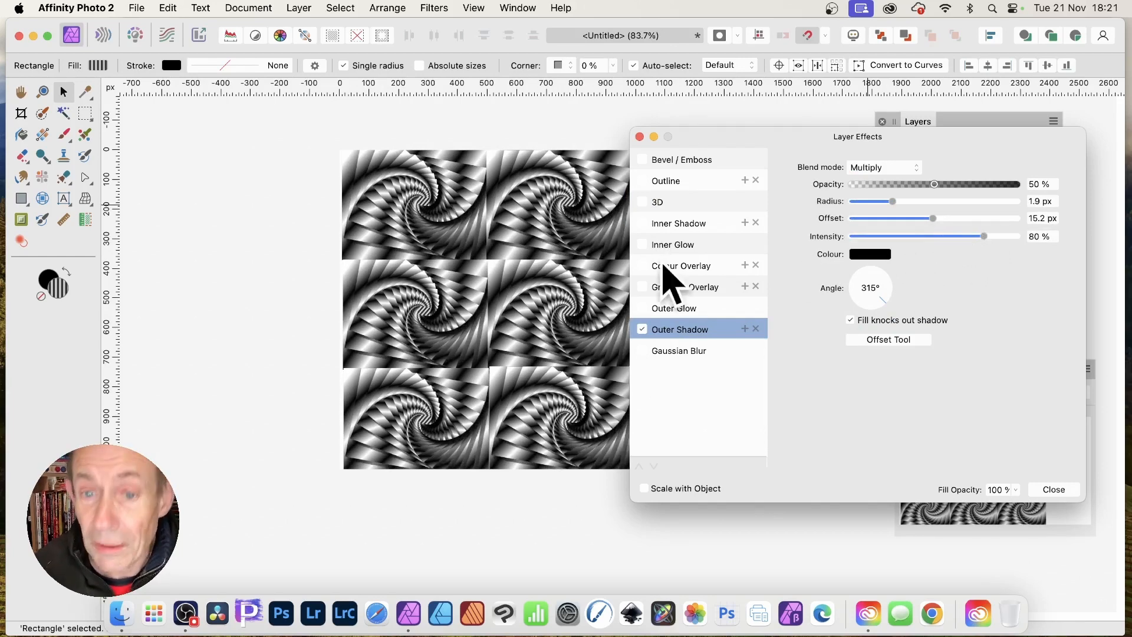
left_click(644, 287)
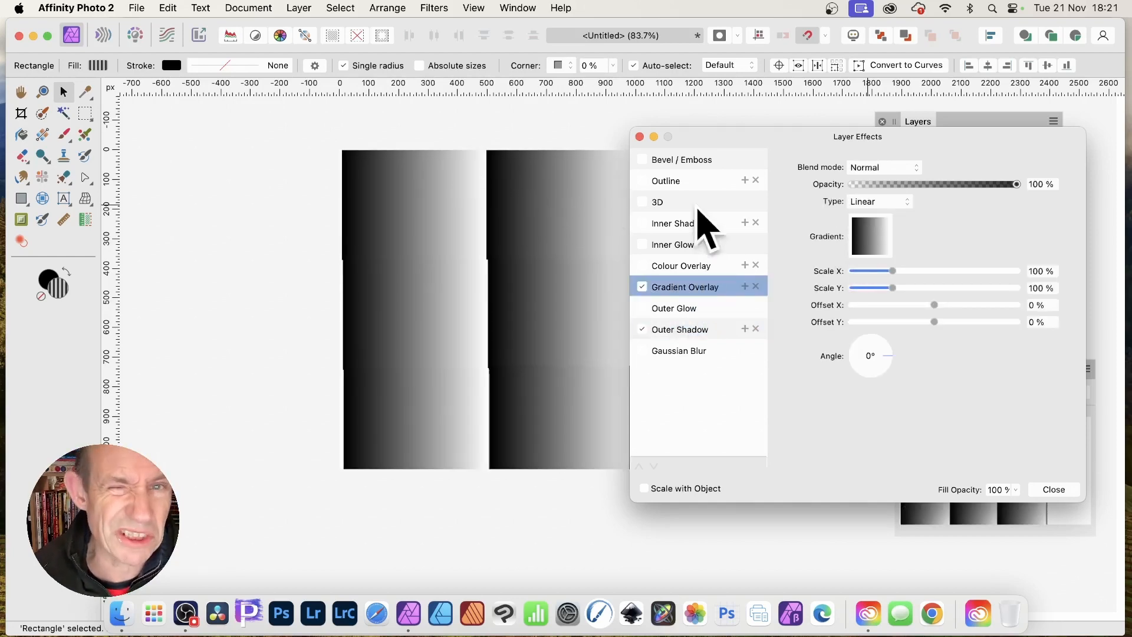
left_click(642, 288)
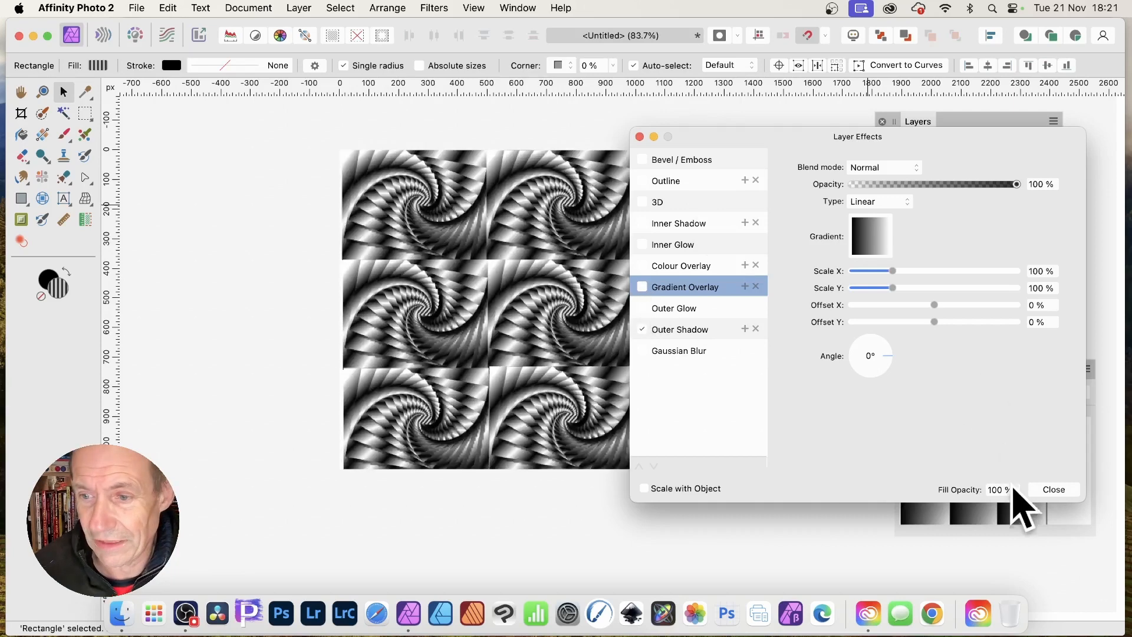
left_click(1047, 489)
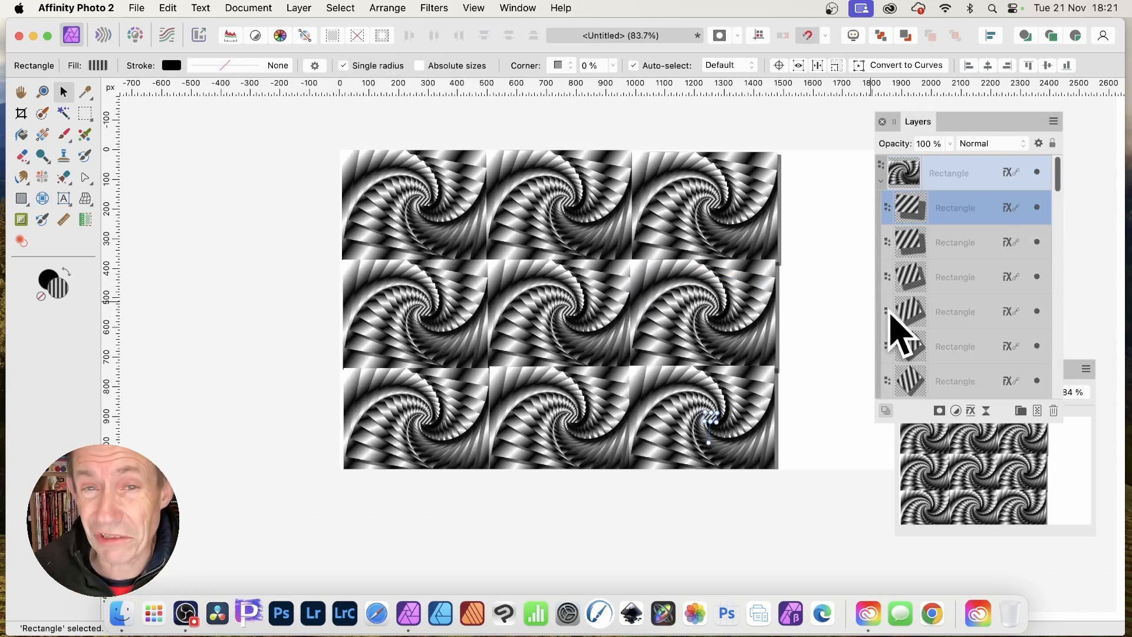
Try to redraw the nested rectangle's gradient diagonally across the upper-left tile
left_click(47, 137)
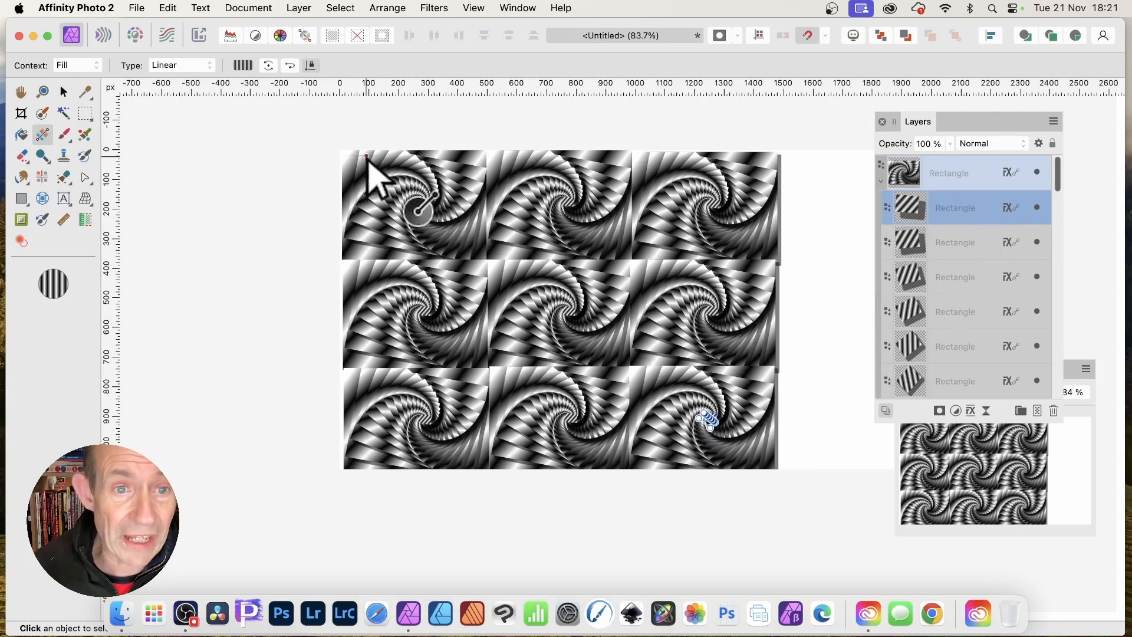
left_click_drag(371, 165, 534, 283)
left_click_drag(452, 232, 481, 256)
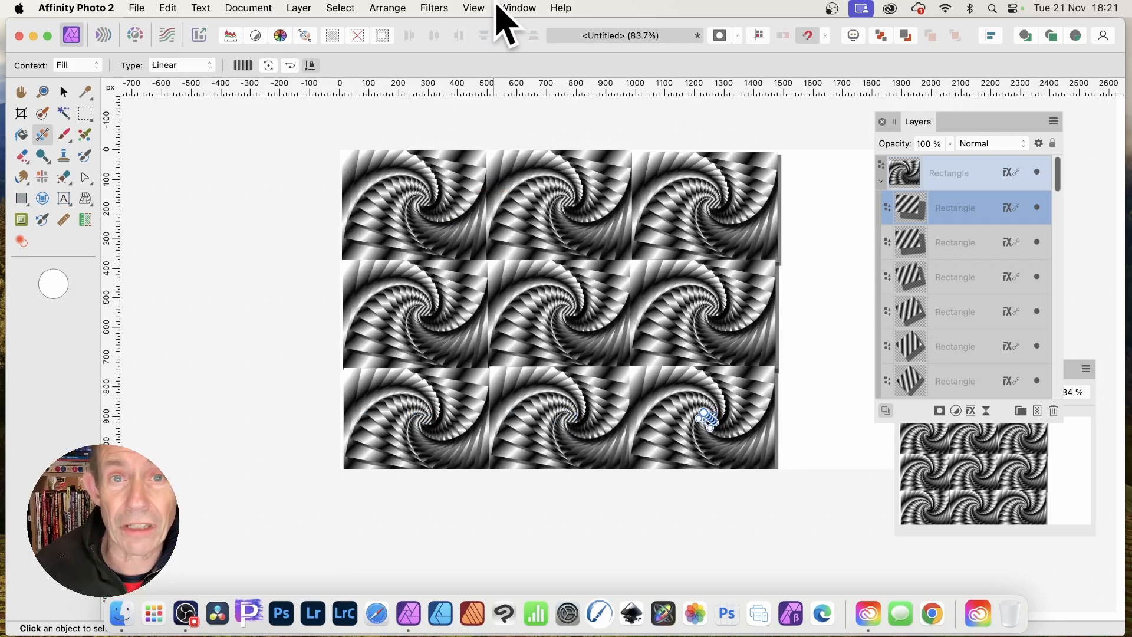
Fill the linked nested rectangles with the yellow, red and blue preset from the Gradients swatches
left_click(517, 8)
scroll(539, 507, "down", 3)
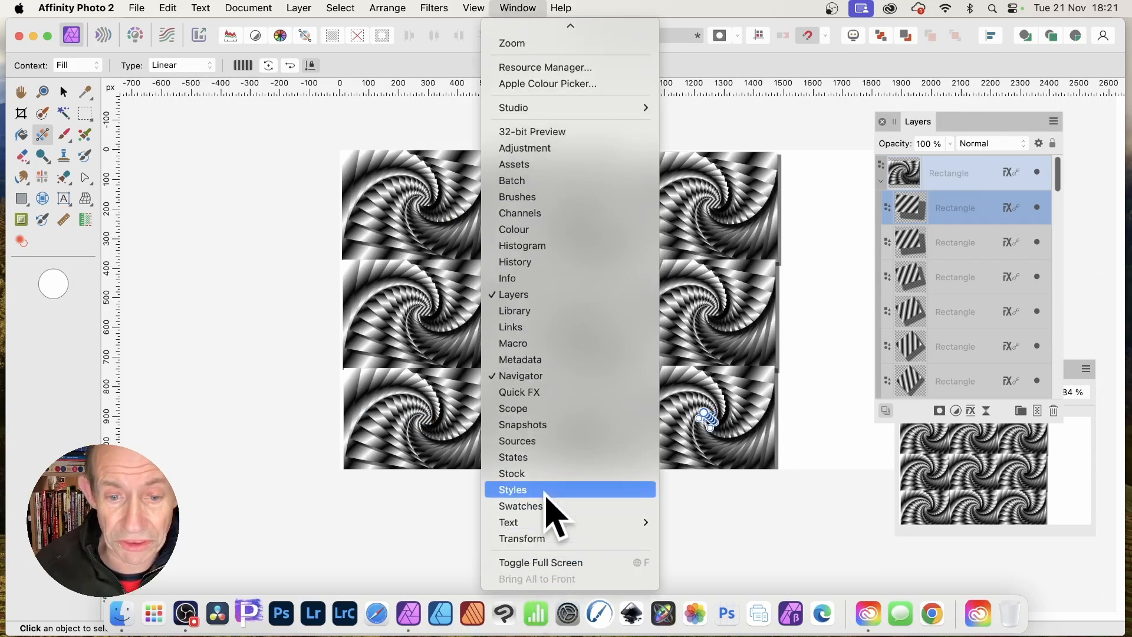
left_click(548, 506)
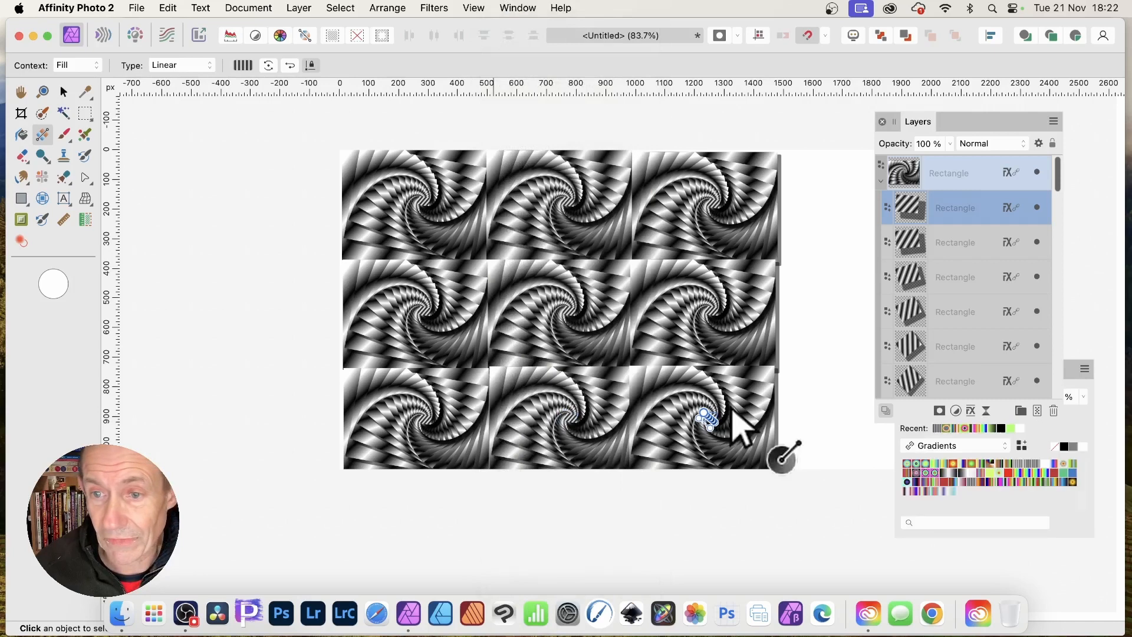
left_click(982, 482)
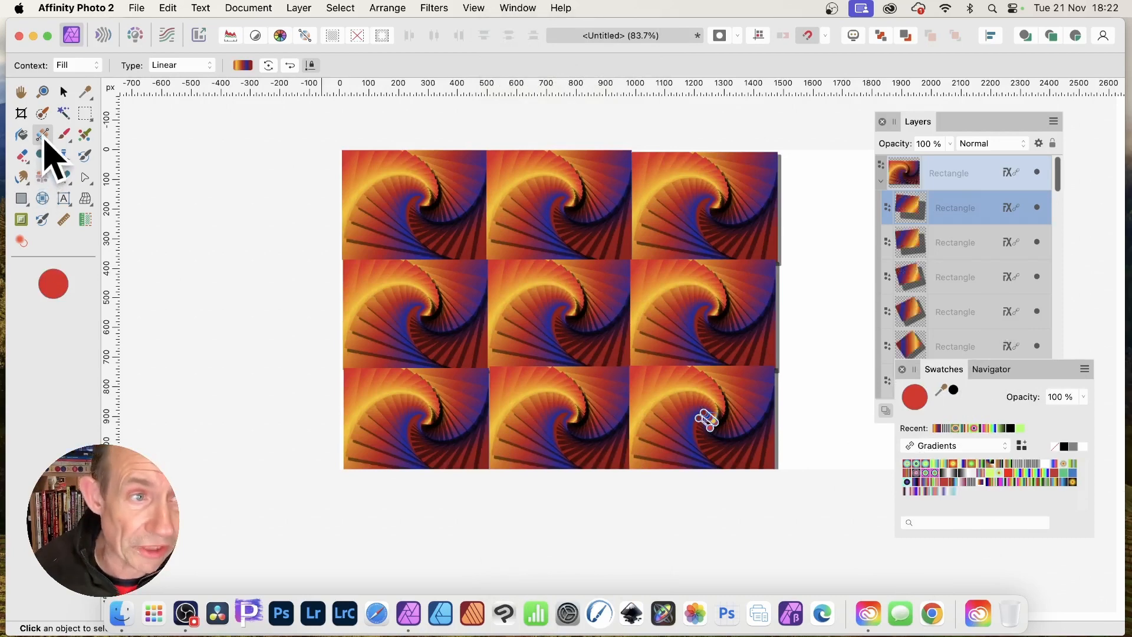
Try a short diagonal run of the coloured gradient in the upper-left tile, and undo it
left_click_drag(395, 168, 452, 231)
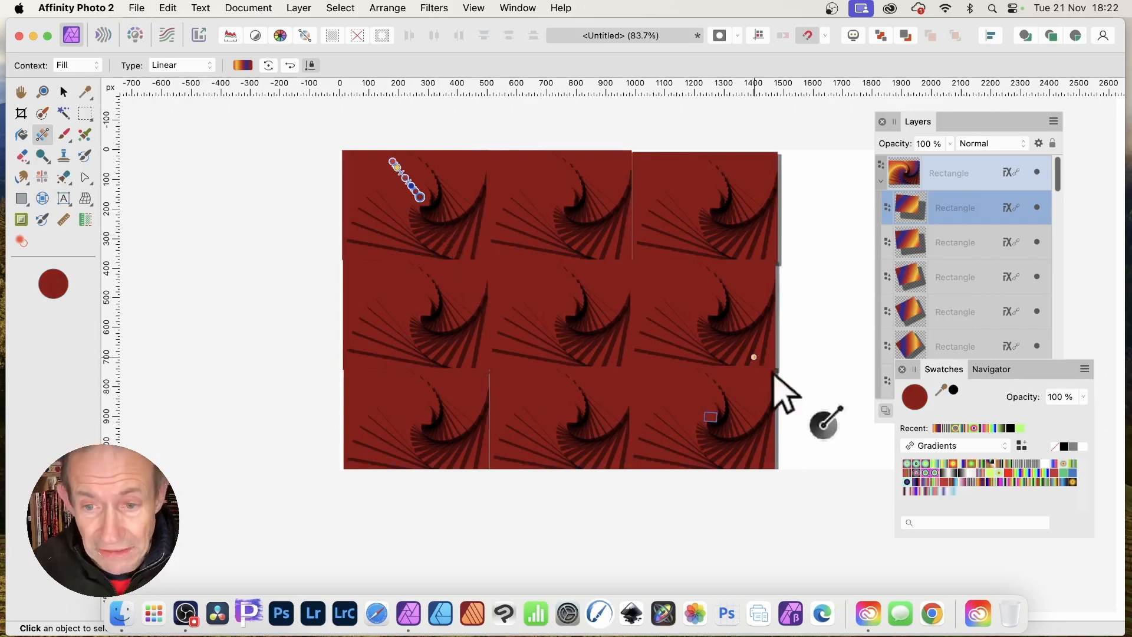
key("super+z")
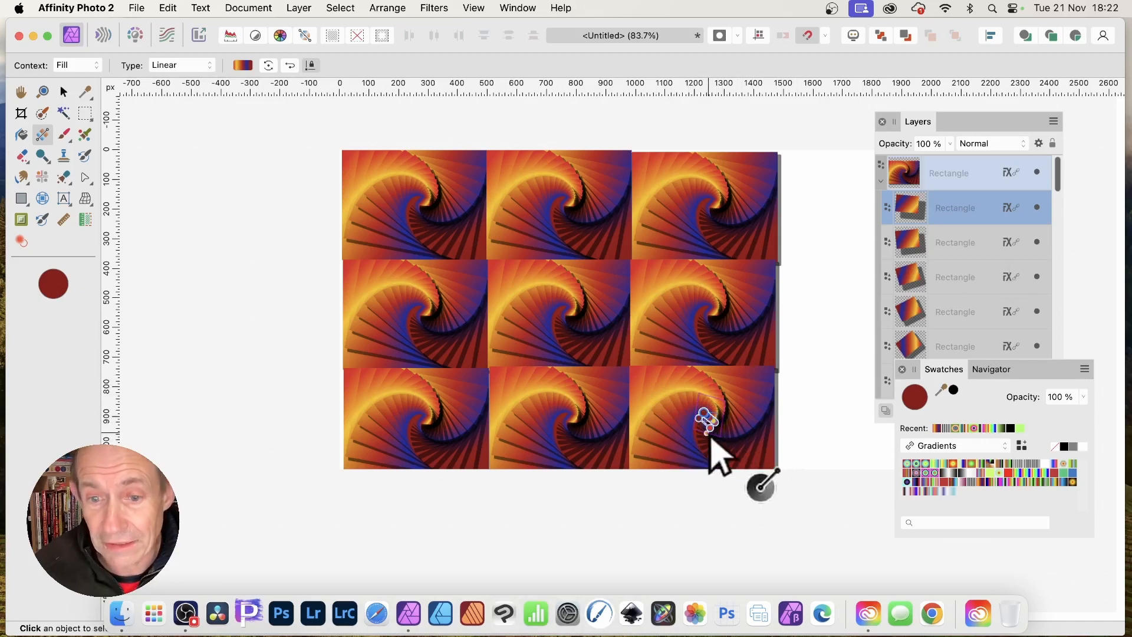
Try a short upward run of the coloured gradient in the lower-right tile, and undo it
left_click_drag(716, 431, 722, 407)
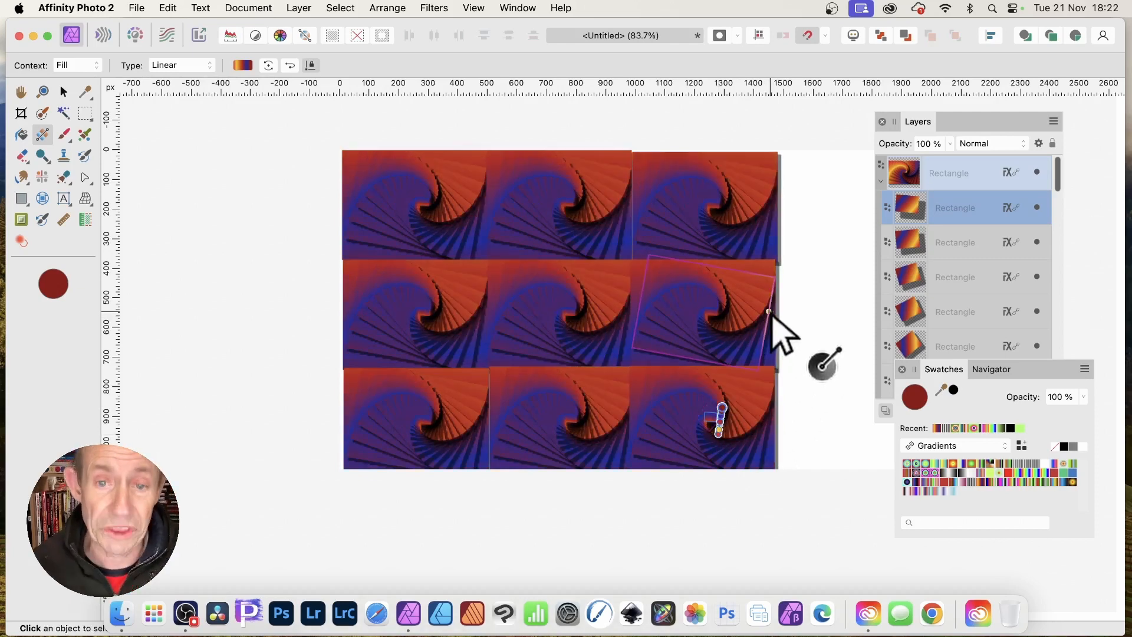
key("super+z")
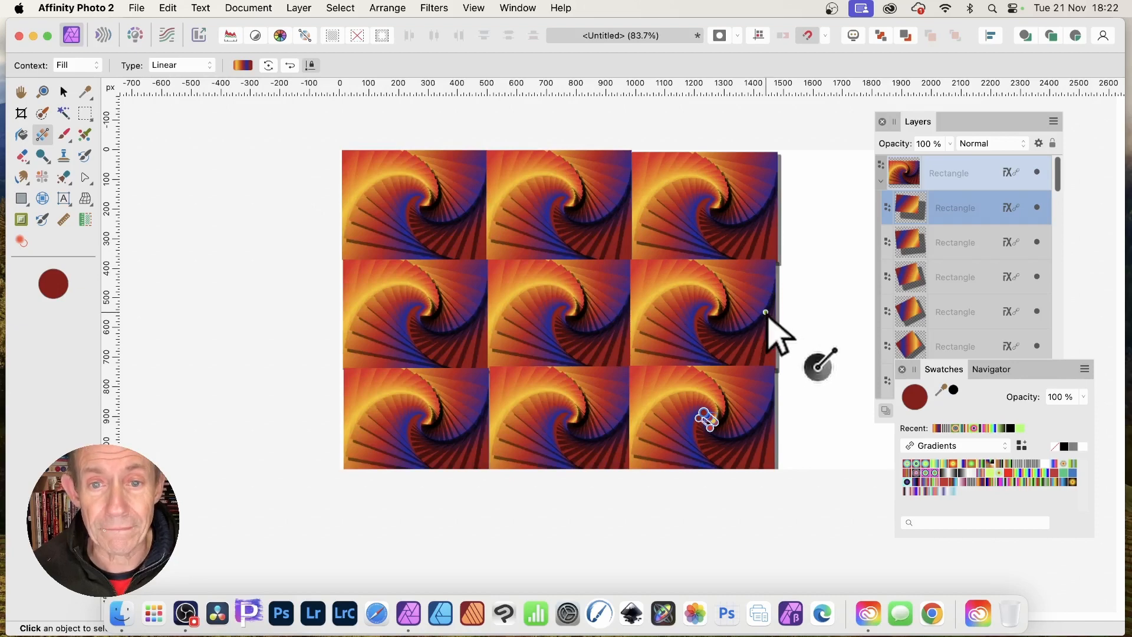
Round the corners of the upper-right spiral tile to 43% and deselect it
left_click(63, 92)
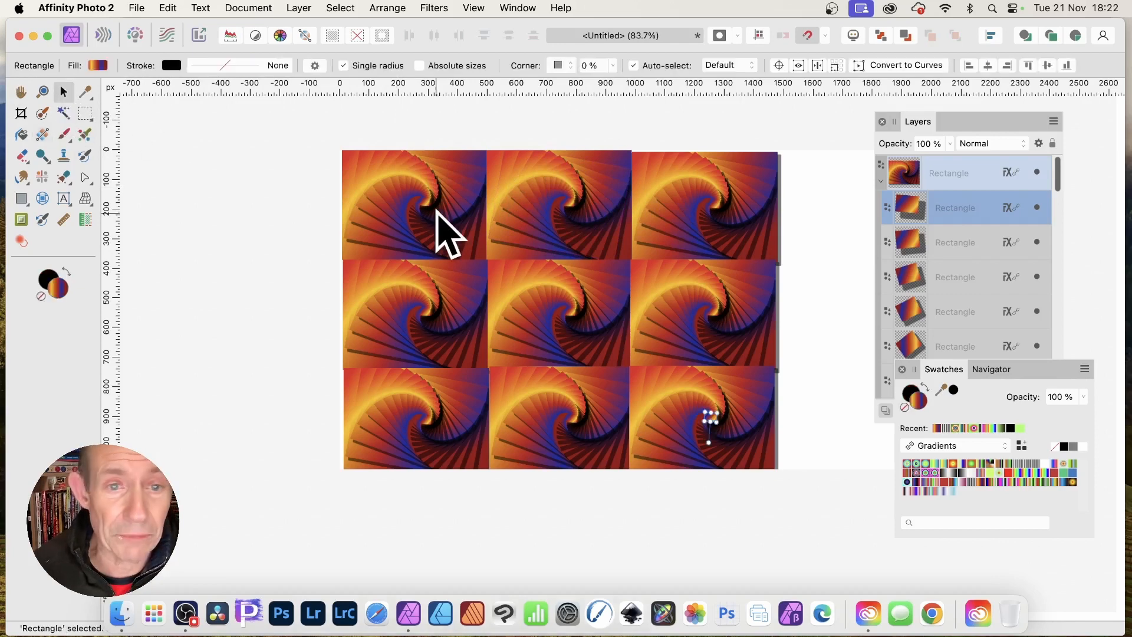
left_click(765, 159)
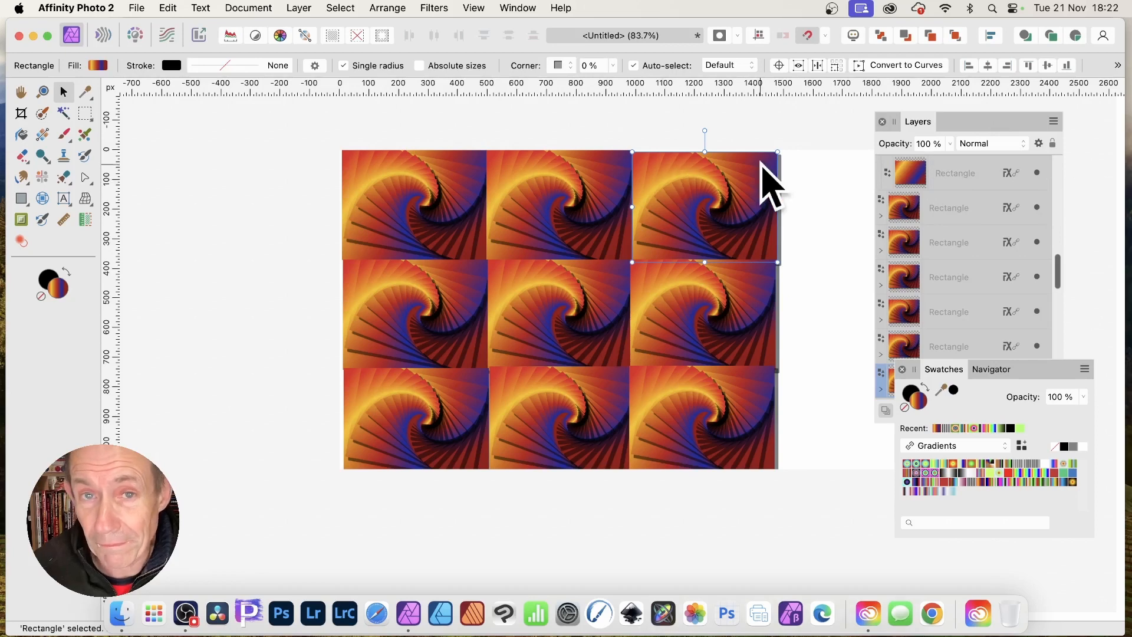
left_click(613, 65)
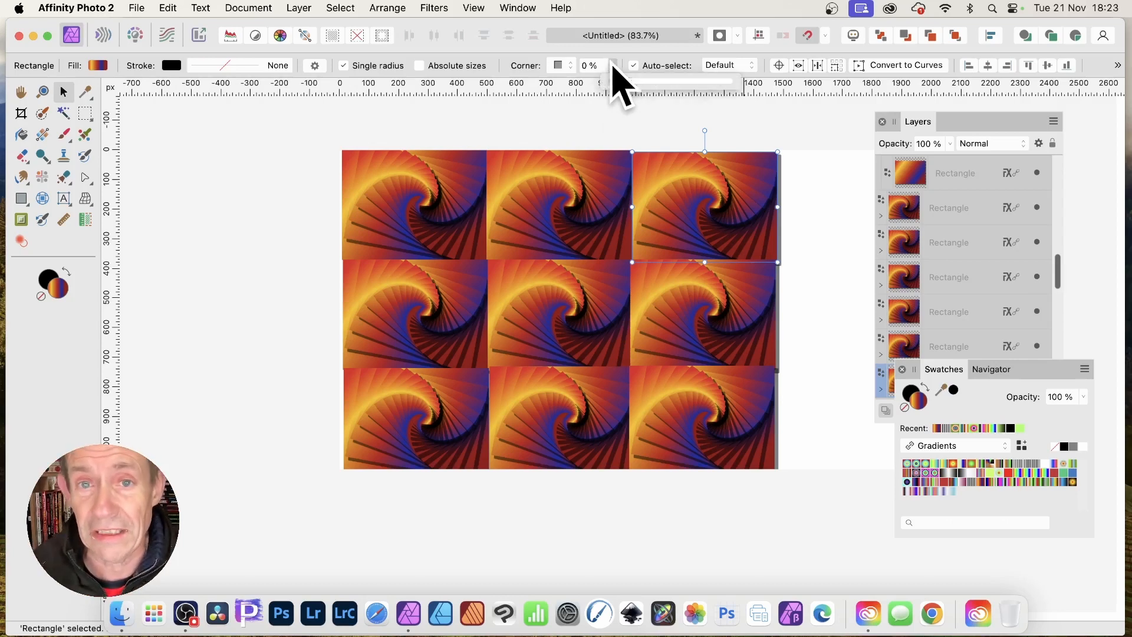
left_click_drag(617, 80, 658, 83)
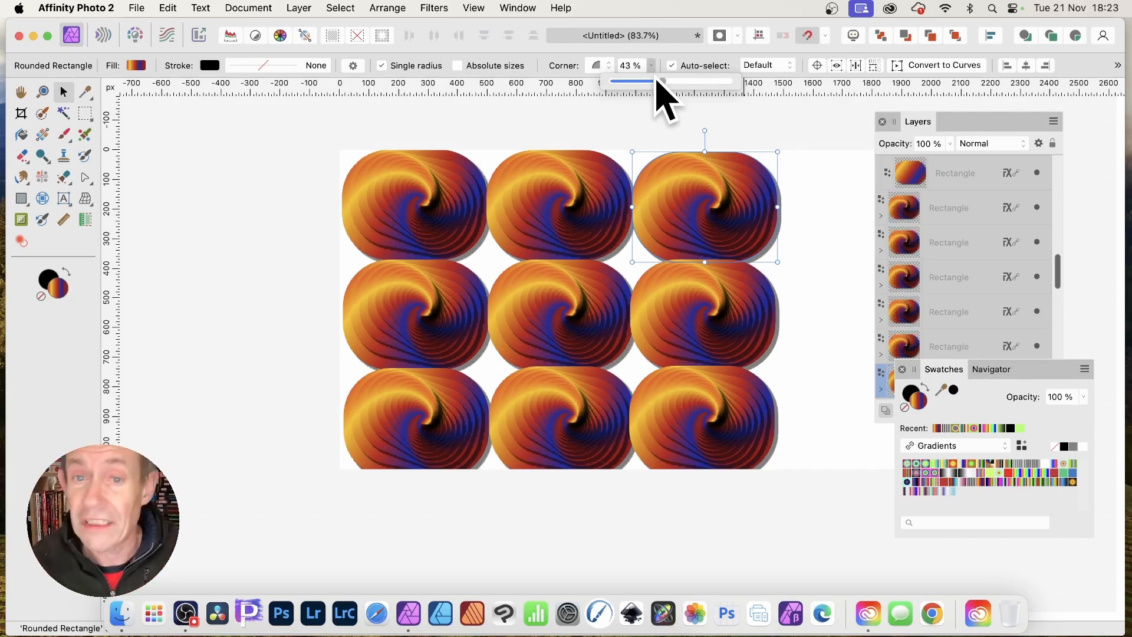
left_click(854, 167)
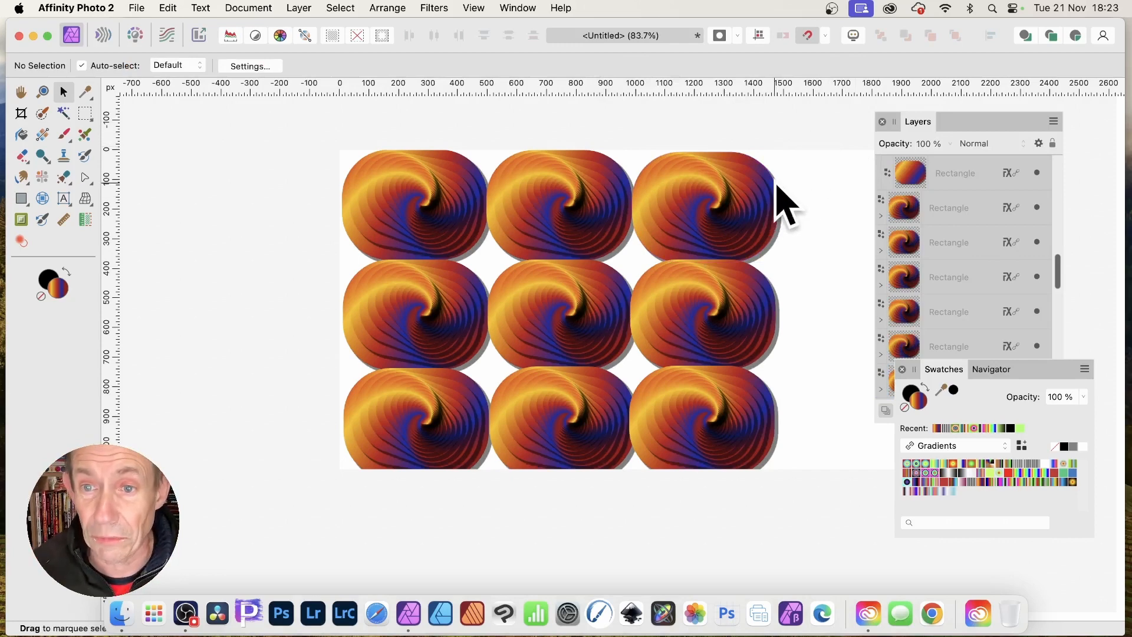
Move the upper-right tile up over its neighbour, enlarge it, and place enlarged copies across the middle and lower part of the design
left_click_drag(764, 171, 704, 149)
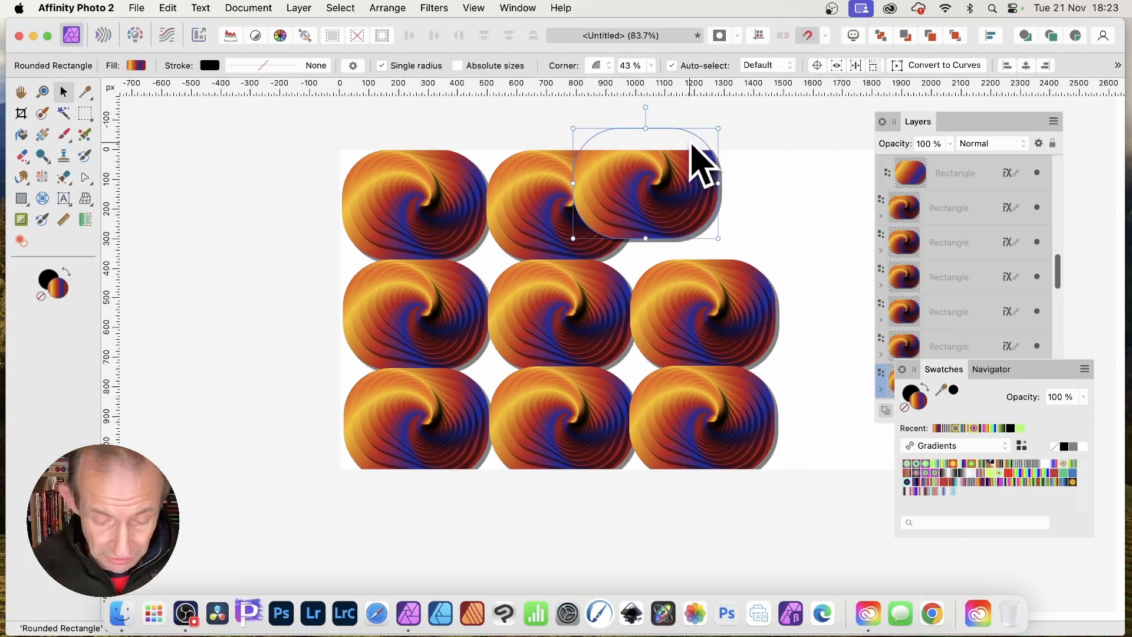
left_click_drag(719, 238, 811, 316)
left_click_drag(746, 214, 502, 382)
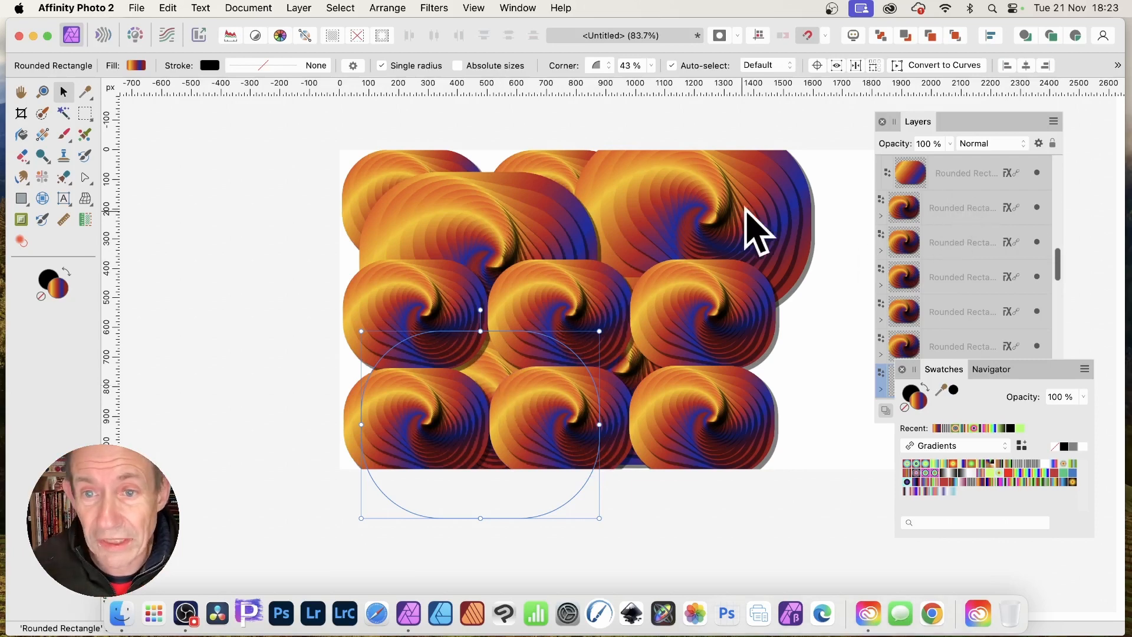
Set the enlarged upper-right tile's corners to 45%, trying the Straight corner type before switching to Concave
left_click(797, 190)
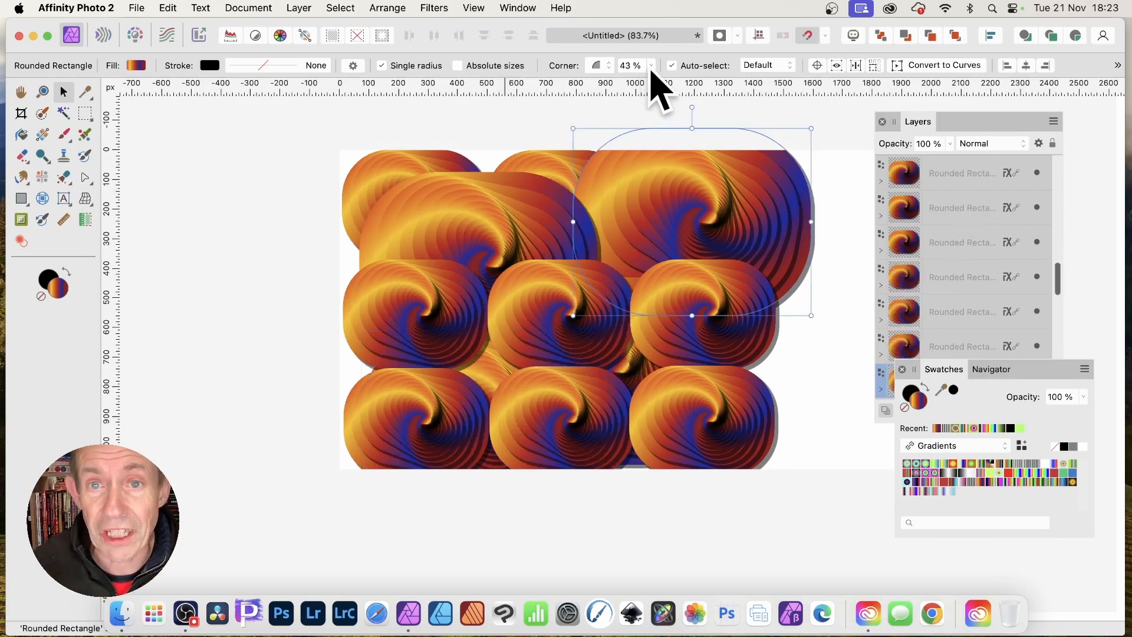
left_click_drag(651, 71, 682, 84)
left_click(601, 65)
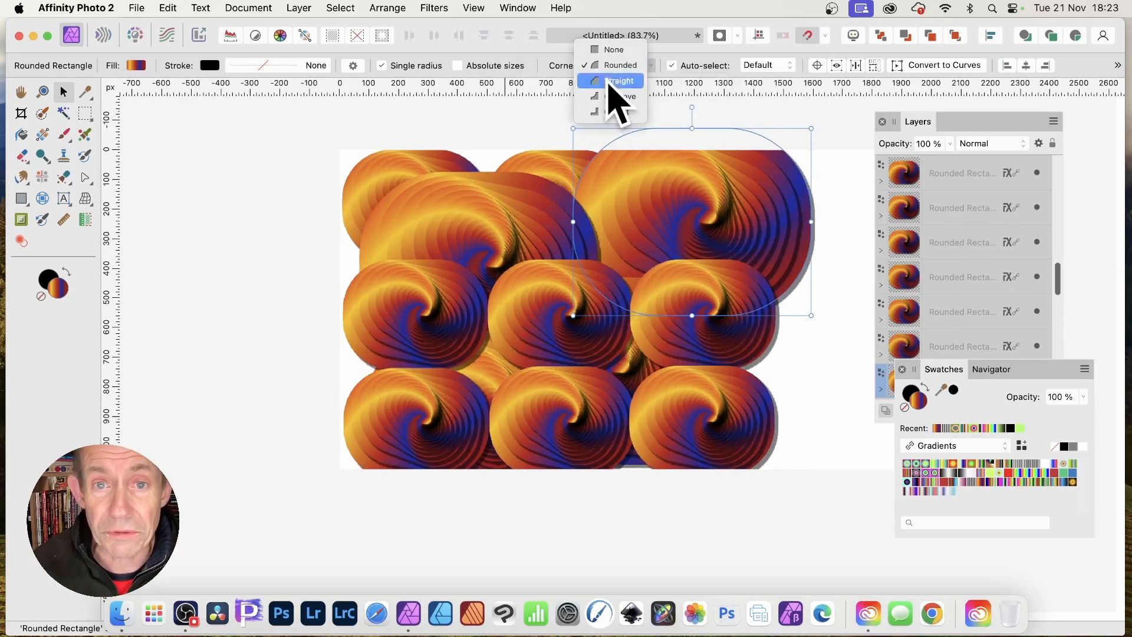
left_click(609, 82)
left_click(575, 66)
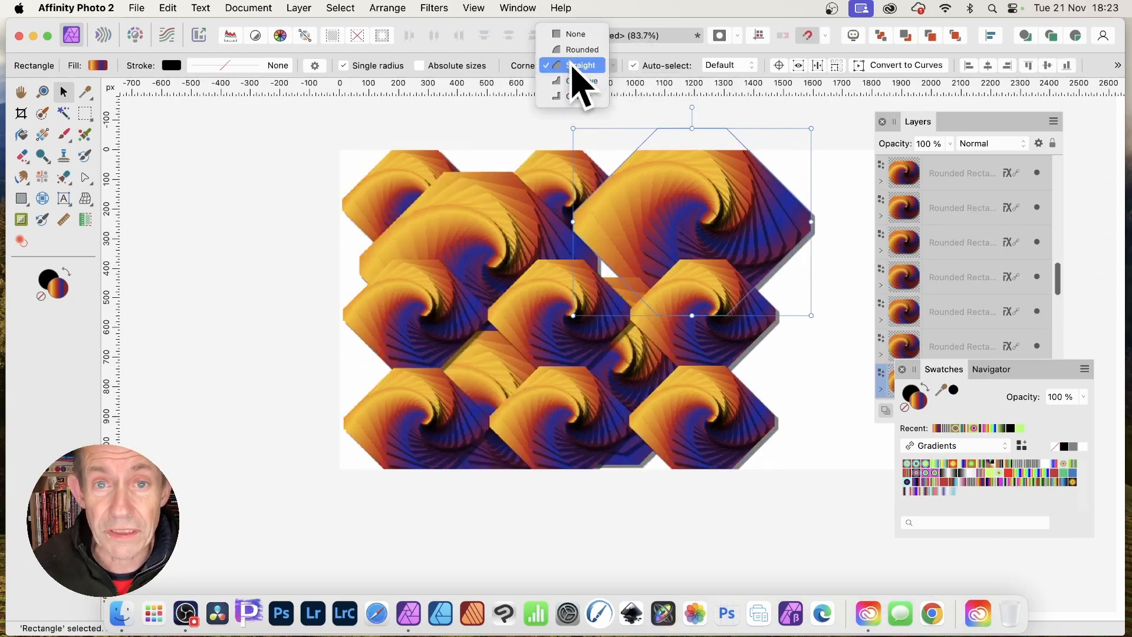
left_click(581, 81)
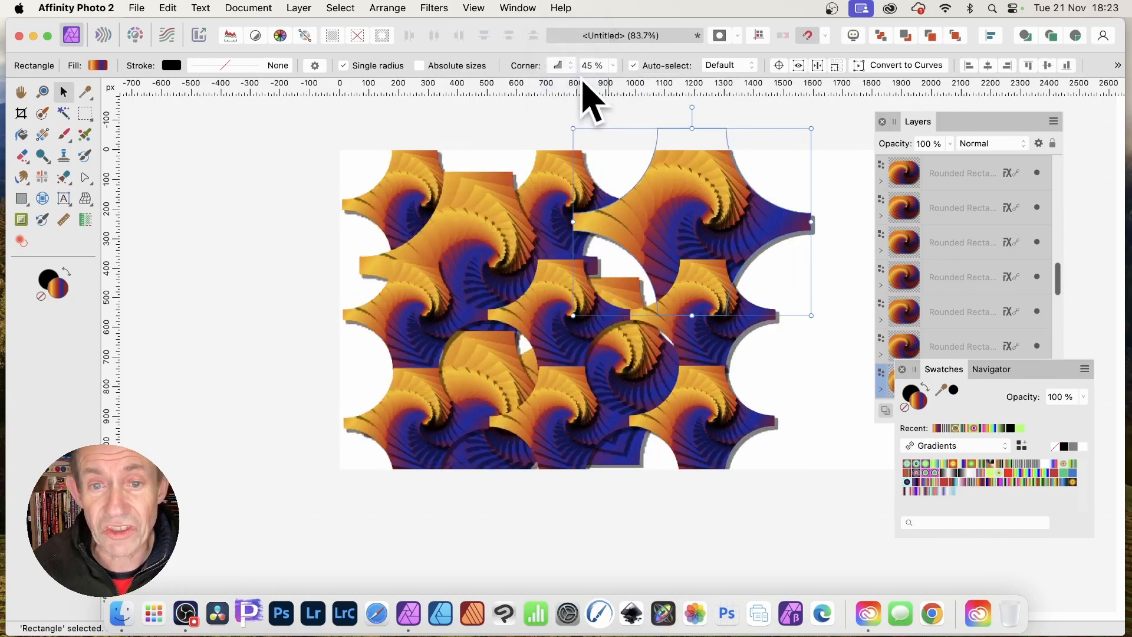